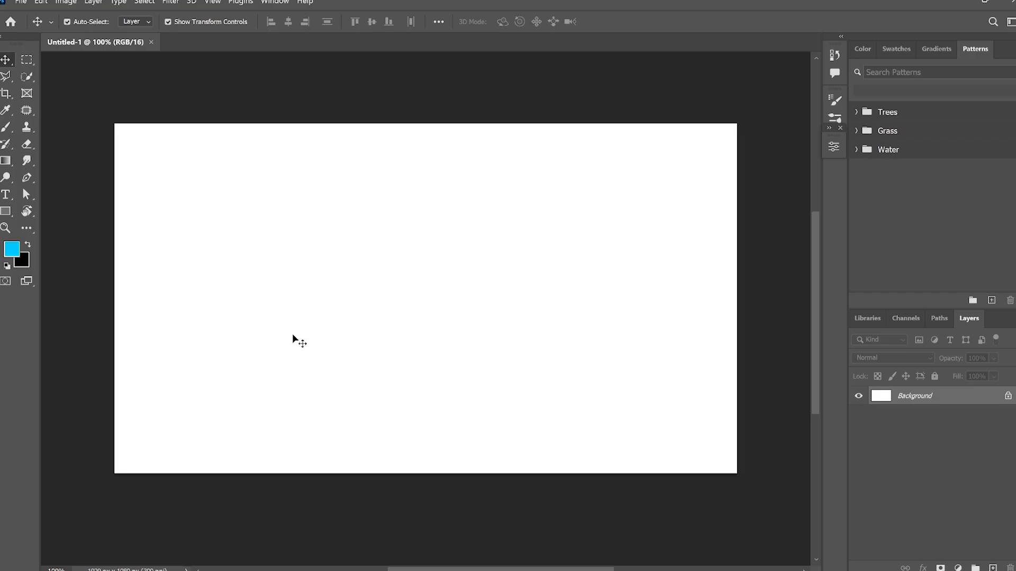
Place the photo image of the man from the Assest folder onto the blank canvas
{"action": "left_click", "coordinate": [964, 2]}
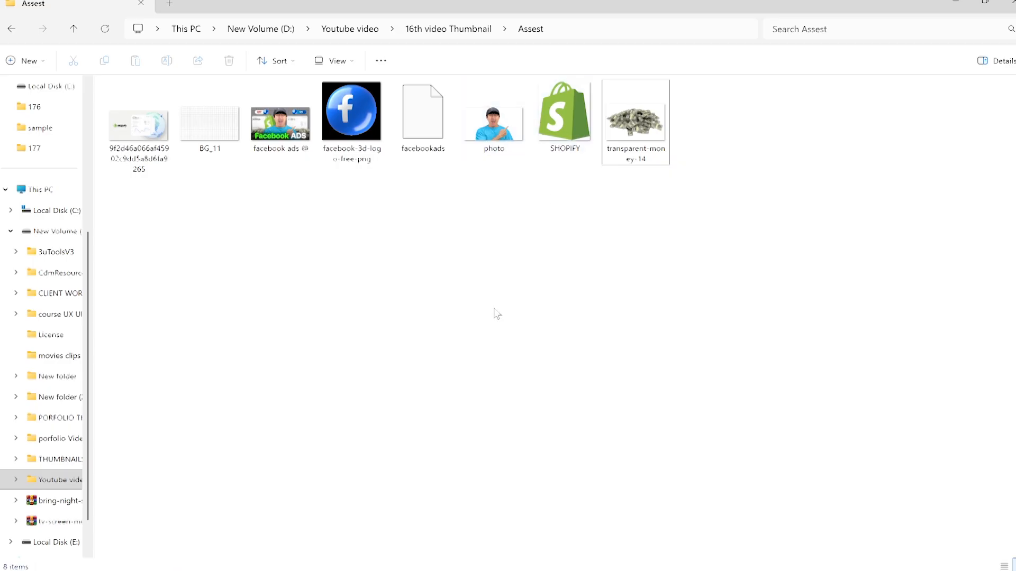
{"action": "left_click", "coordinate": [502, 128]}
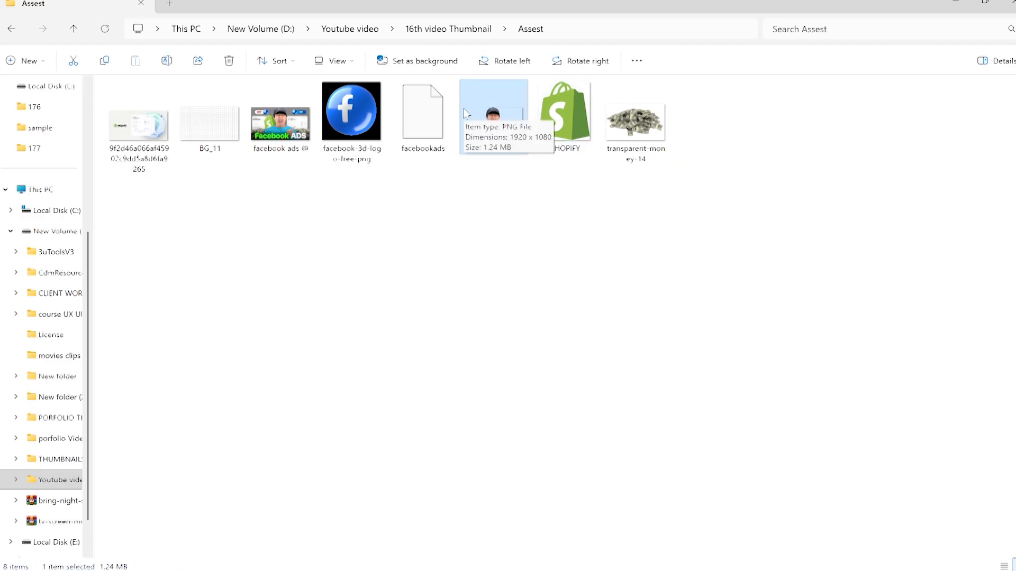
{"action": "left_click_drag", "start_coordinate": [488, 133], "coordinate": [408, 390]}
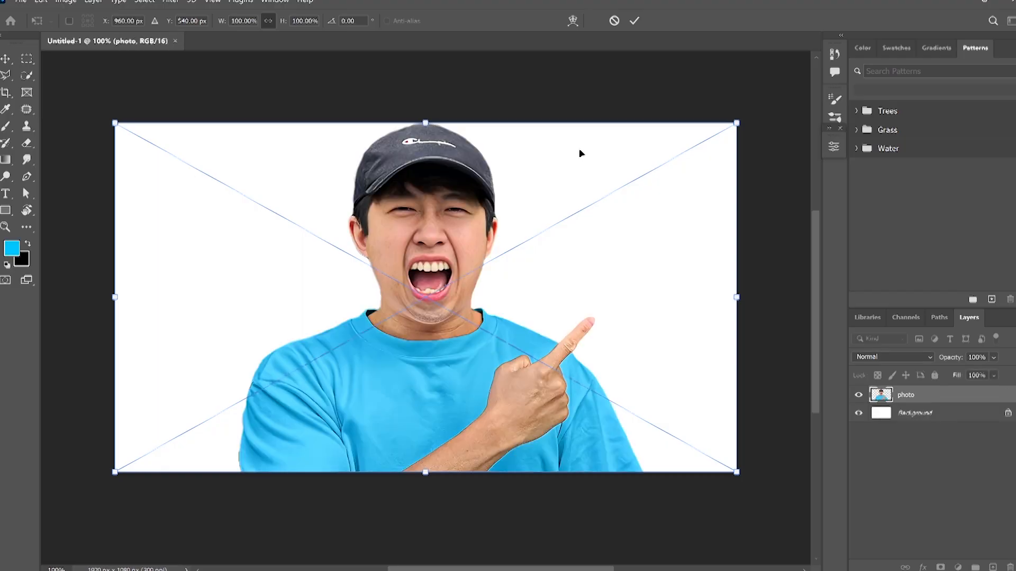
{"action": "left_click", "coordinate": [635, 21]}
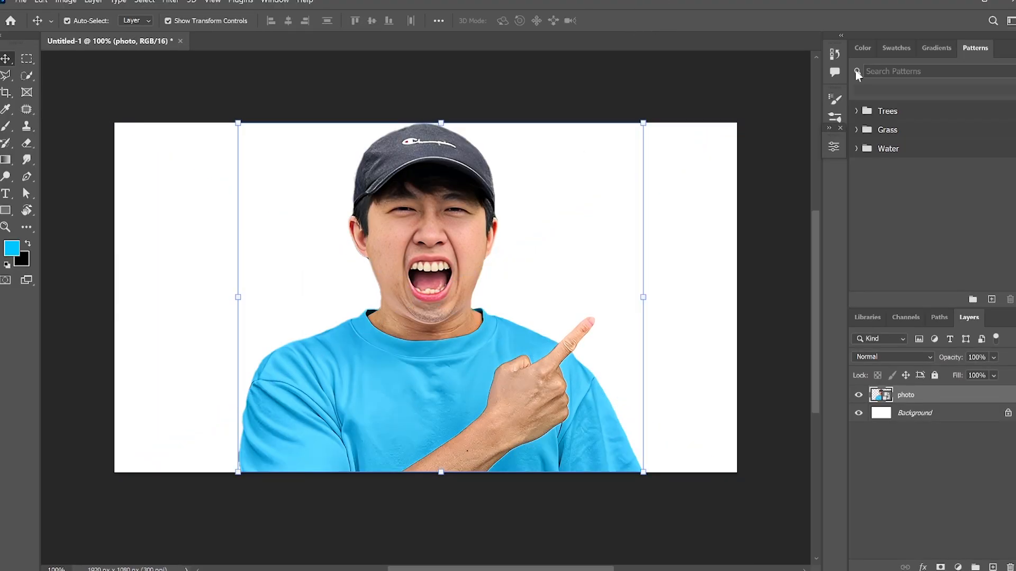
Align the photo to the horizontal centre of the canvas, and clear the selection
{"action": "left_click", "coordinate": [960, 2]}
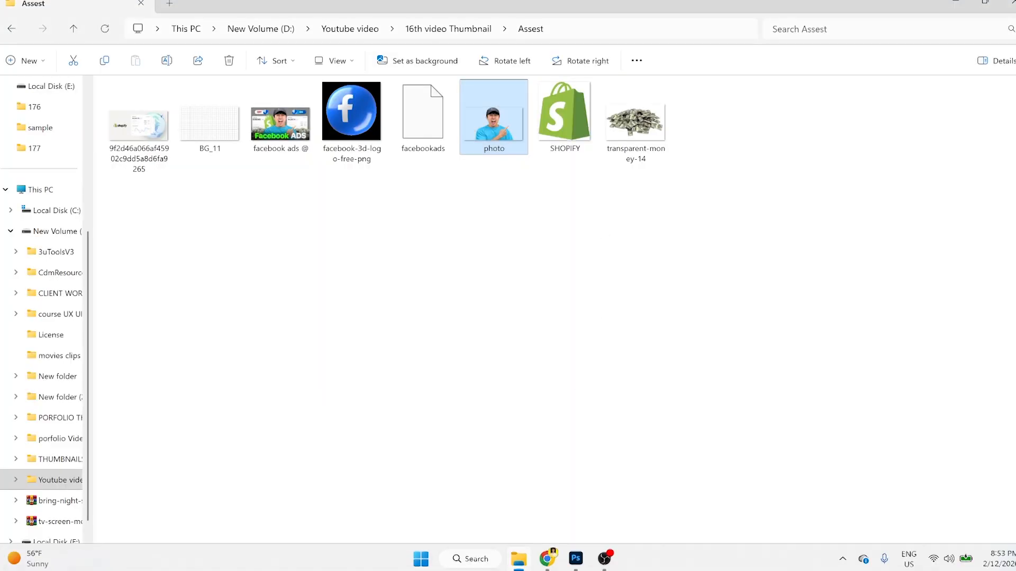
{"action": "left_click", "coordinate": [578, 561]}
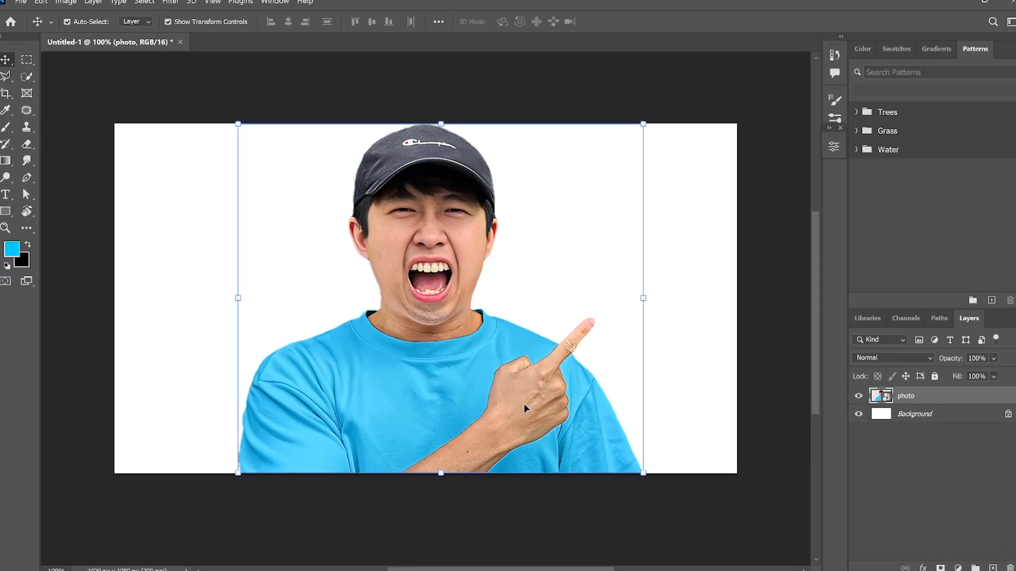
{"action": "key", "text": "ctrl+a"}
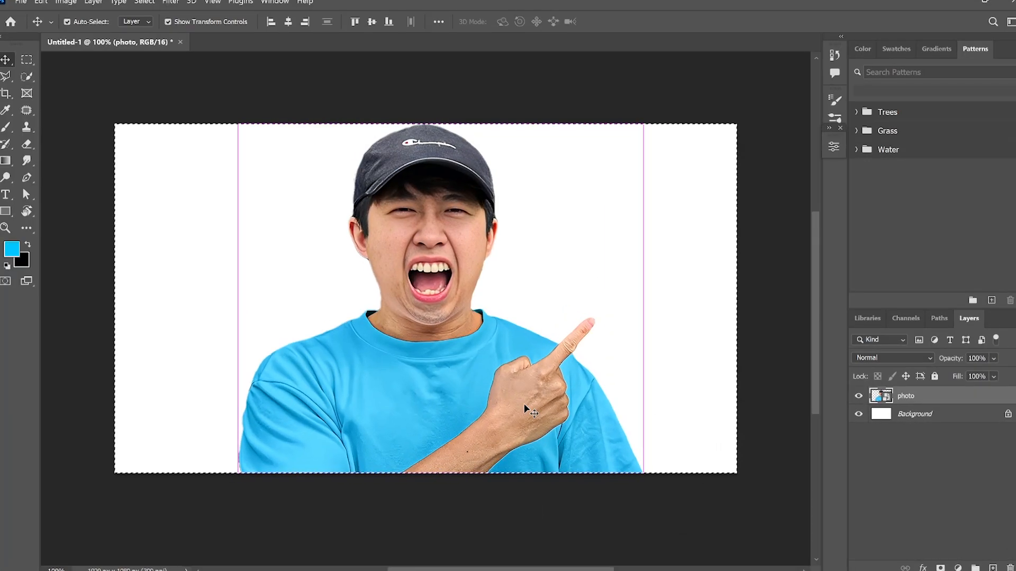
{"action": "left_click", "coordinate": [282, 24]}
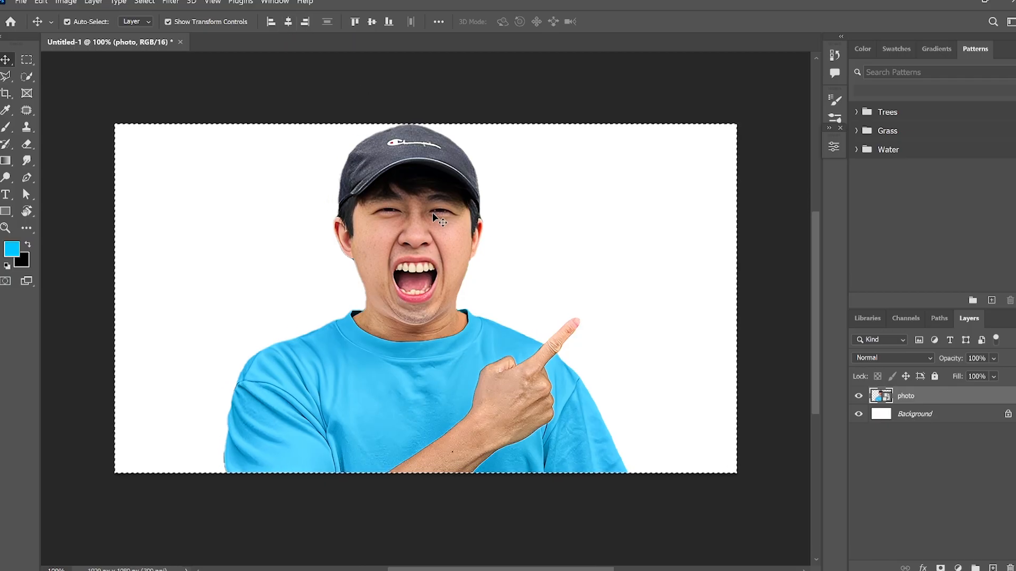
{"action": "key", "text": "ctrl+d"}
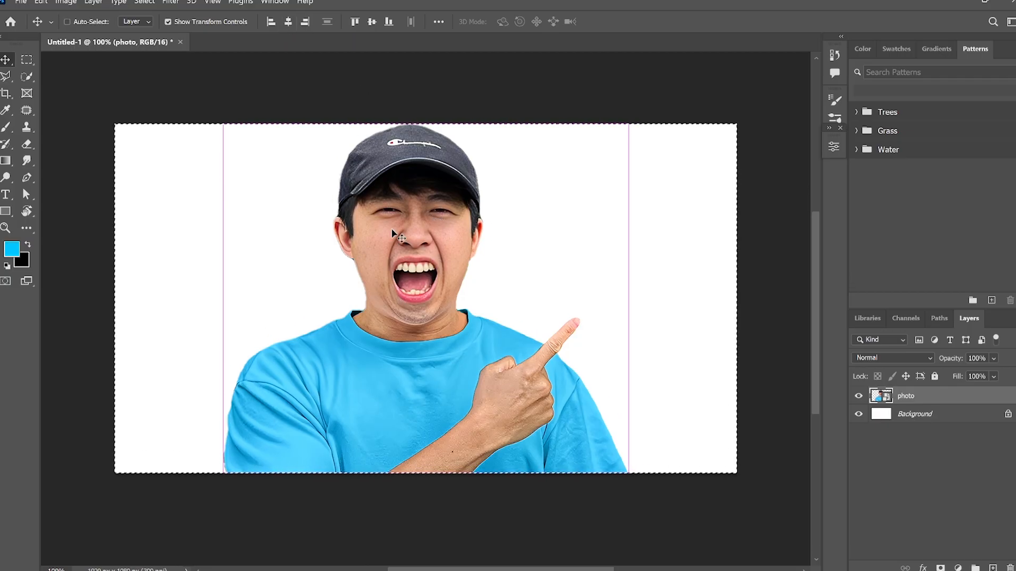
{"action": "left_click", "coordinate": [778, 312]}
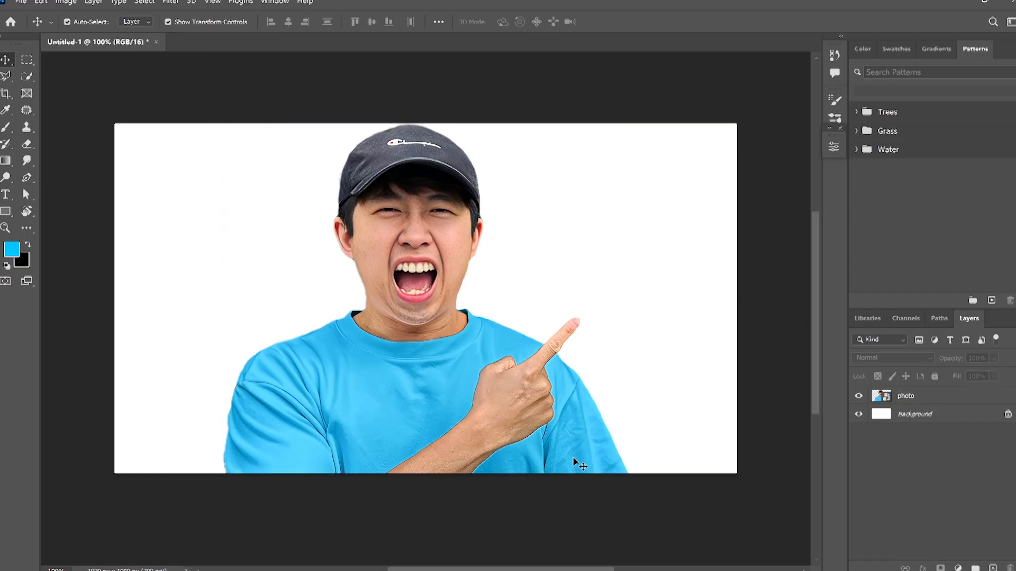
Place the BG_11 grid image from the Assest folder and stack the photo layer above it
{"action": "left_click", "coordinate": [966, 1]}
{"action": "left_click", "coordinate": [473, 357]}
{"action": "left_click_drag", "start_coordinate": [186, 138], "coordinate": [382, 411]}
{"action": "left_click", "coordinate": [633, 21]}
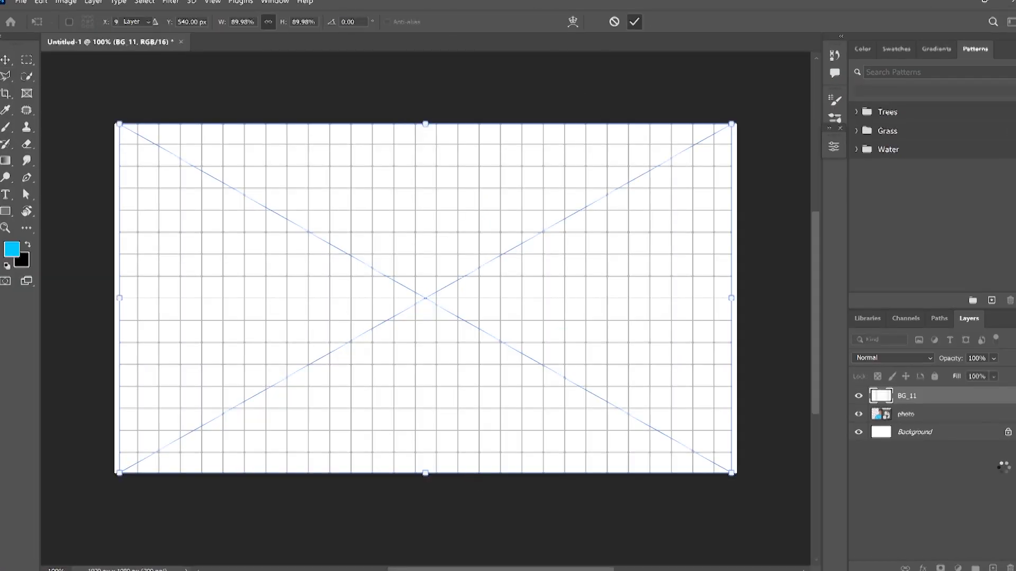
{"action": "left_click_drag", "start_coordinate": [905, 413], "coordinate": [906, 393]}
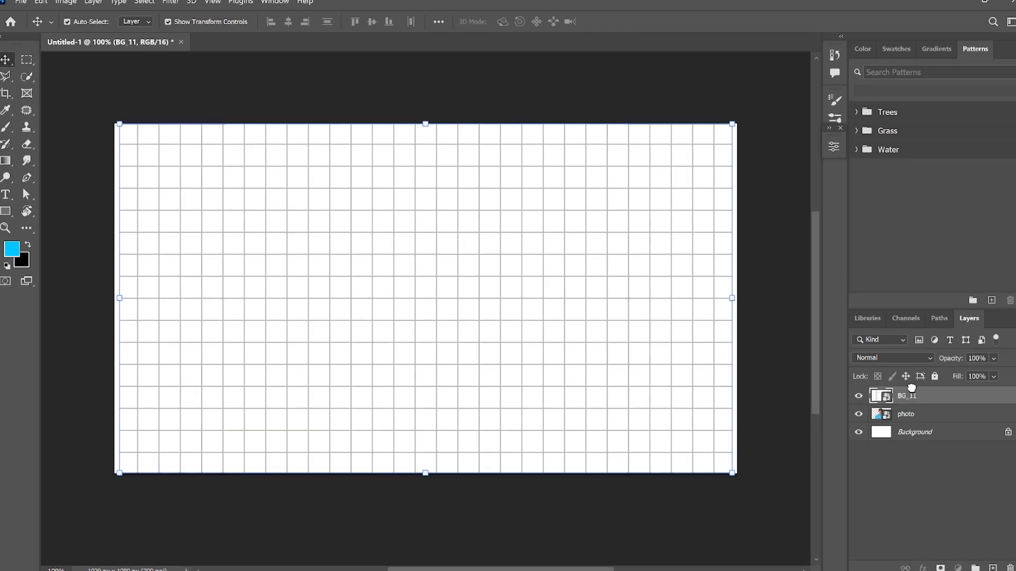
Enlarge the BG_11 grid image to 103.55% so it extends past the canvas edges
{"action": "left_click", "coordinate": [700, 404]}
{"action": "left_click_drag", "start_coordinate": [740, 298], "coordinate": [778, 299]}
{"action": "left_click_drag", "start_coordinate": [121, 294], "coordinate": [72, 297]}
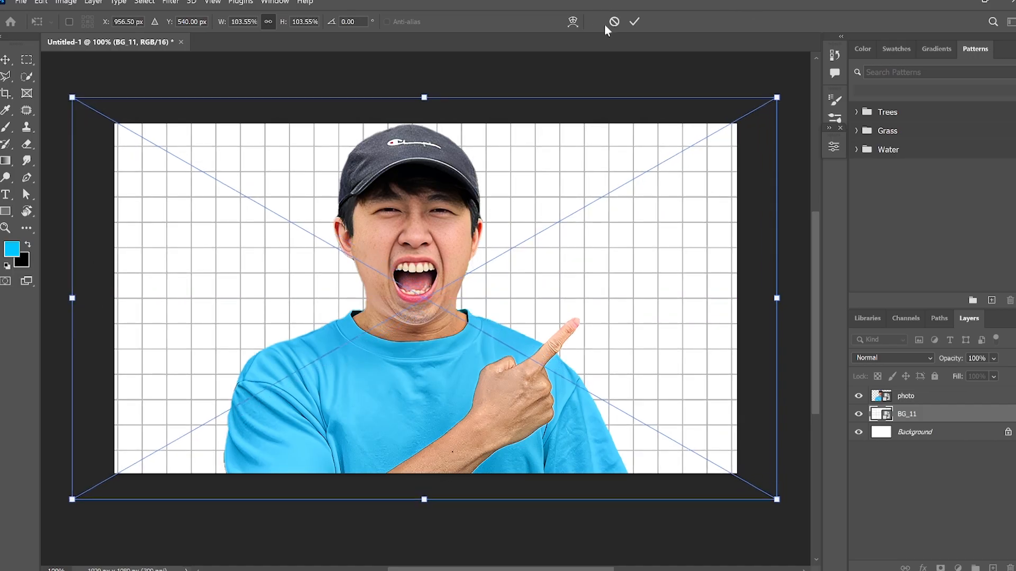
{"action": "left_click", "coordinate": [632, 22]}
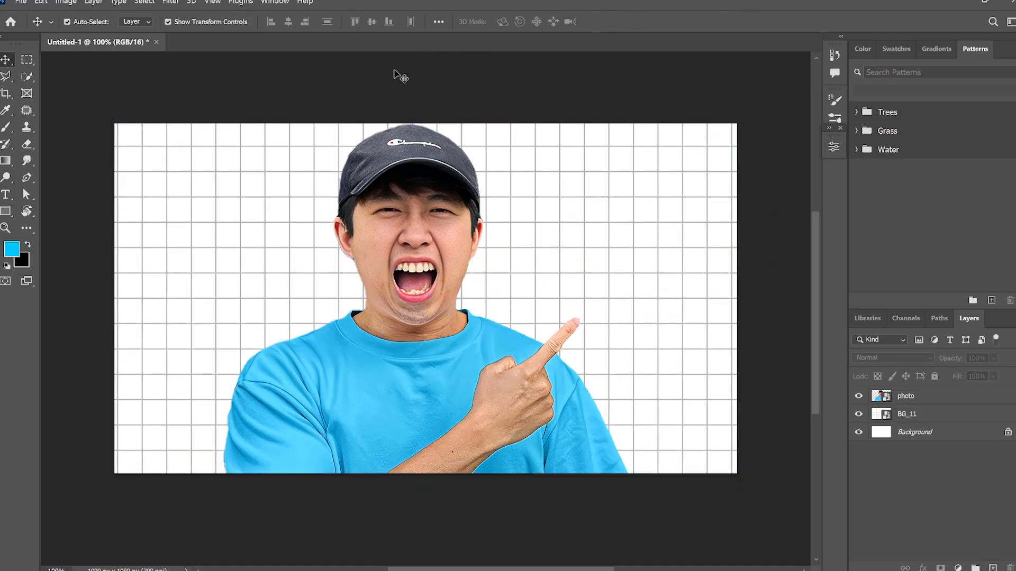
Add a black (000000) Solid Color fill layer above the BG_11 layer
{"action": "left_click", "coordinate": [957, 568]}
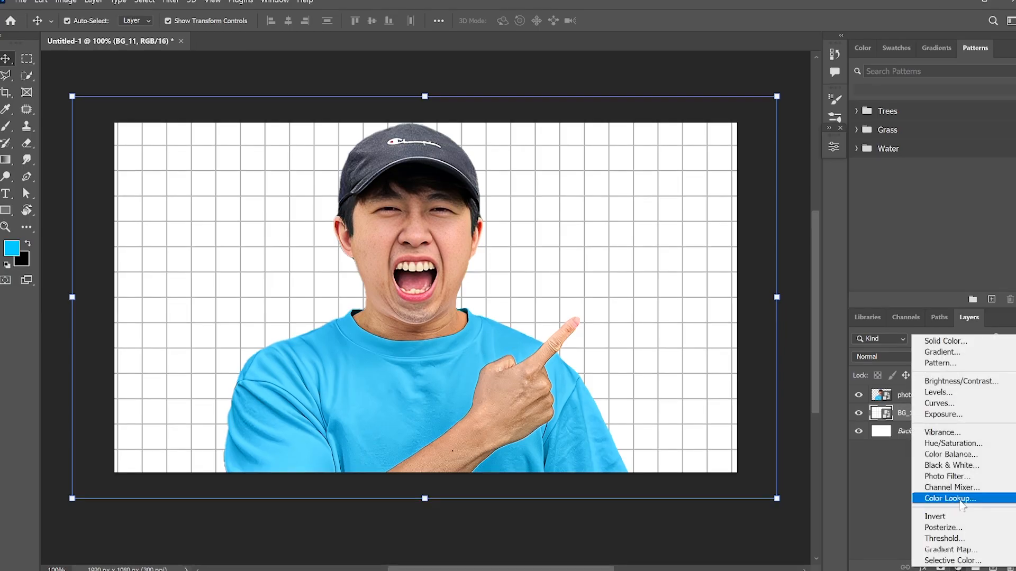
{"action": "left_click", "coordinate": [957, 342]}
{"action": "left_click_drag", "start_coordinate": [681, 365], "coordinate": [582, 495]}
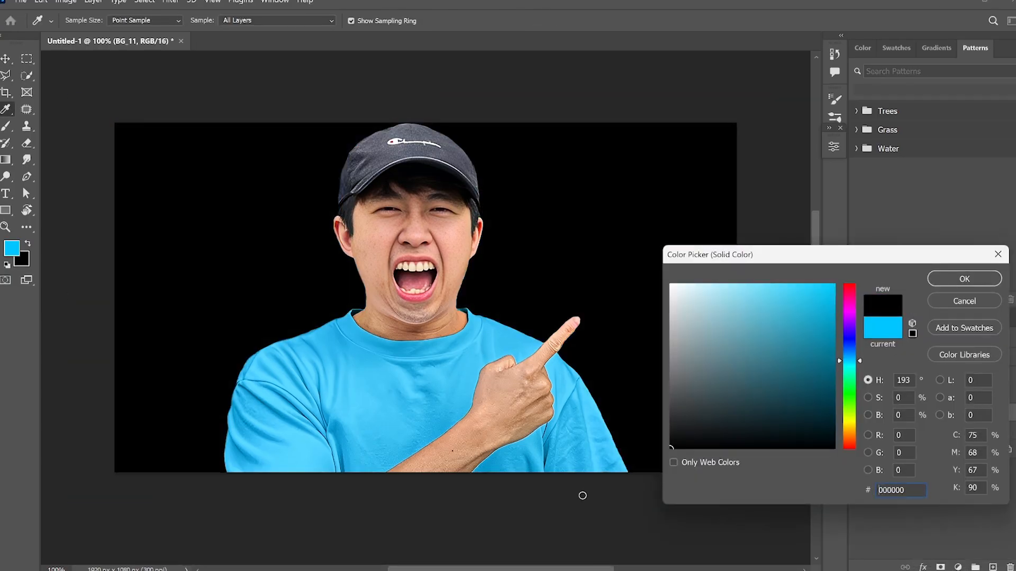
{"action": "left_click", "coordinate": [963, 280]}
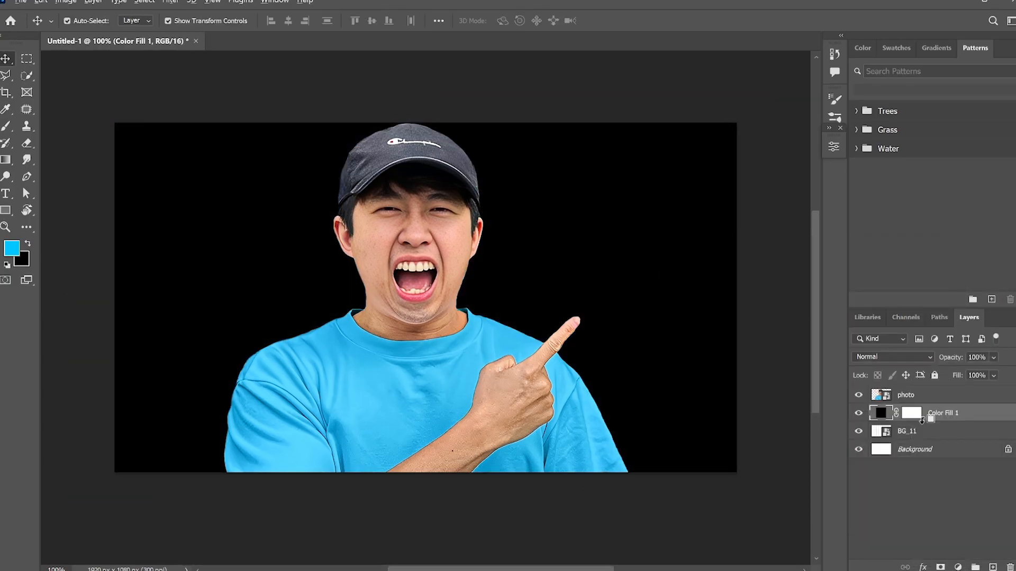
Clip the black fill layer to the BG_11 grid, and lower its opacity to darken the background to mid-grey
{"action": "left_click", "coordinate": [922, 422], "text": "alt"}
{"action": "left_click", "coordinate": [882, 356]}
{"action": "left_click", "coordinate": [882, 356]}
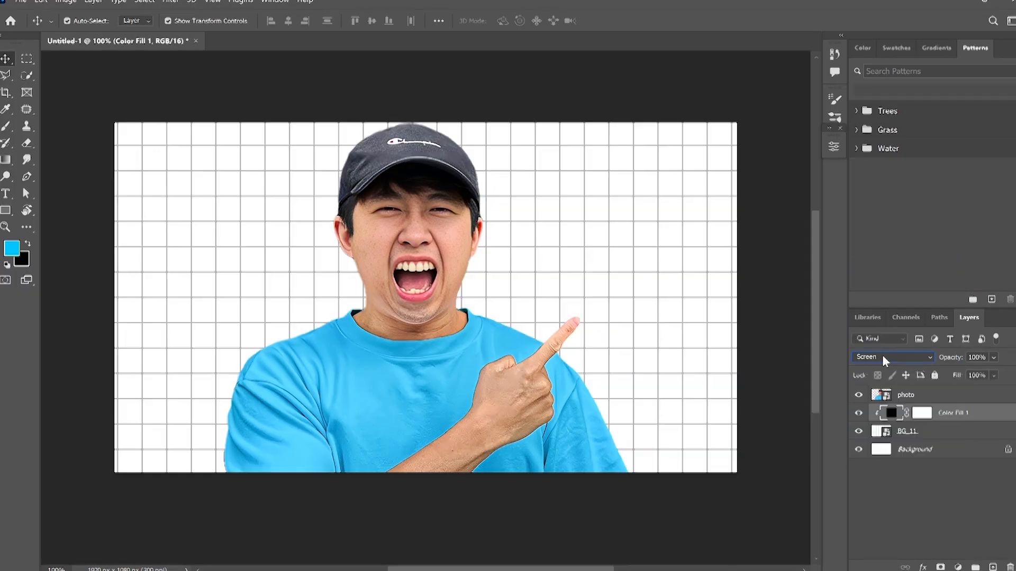
{"action": "left_click", "coordinate": [882, 356]}
{"action": "left_click", "coordinate": [871, 261]}
{"action": "mouse_move", "coordinate": [958, 358]}
{"action": "left_mouse_down"}
{"action": "mouse_move", "coordinate": [932, 358]}
{"action": "mouse_move", "coordinate": [957, 358]}
{"action": "left_mouse_up"}
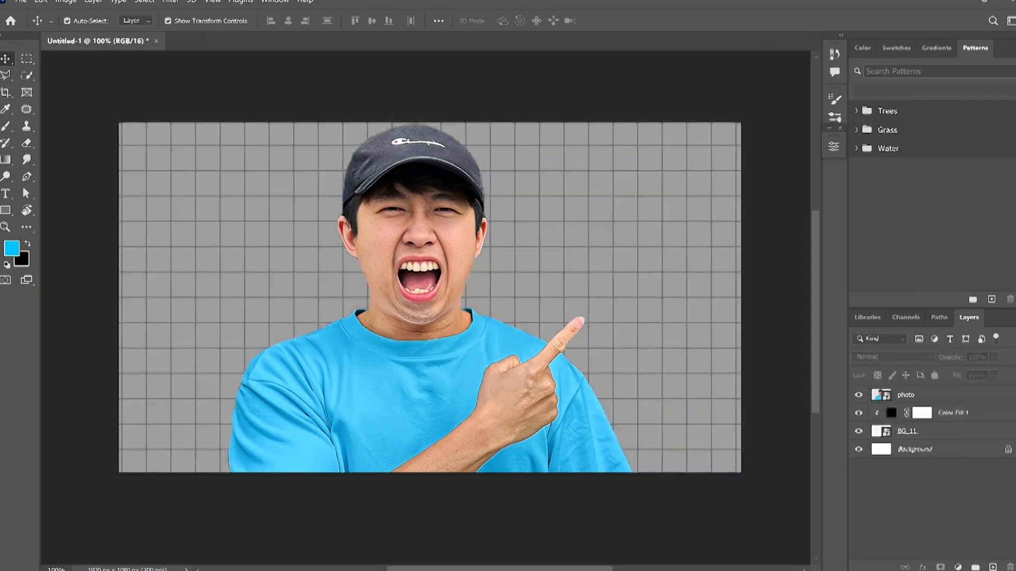
Place the transparent-money-14 image in the lower right corner of the canvas, and stack its layer beneath the photo
{"action": "left_click_drag", "start_coordinate": [595, 568], "coordinate": [598, 568]}
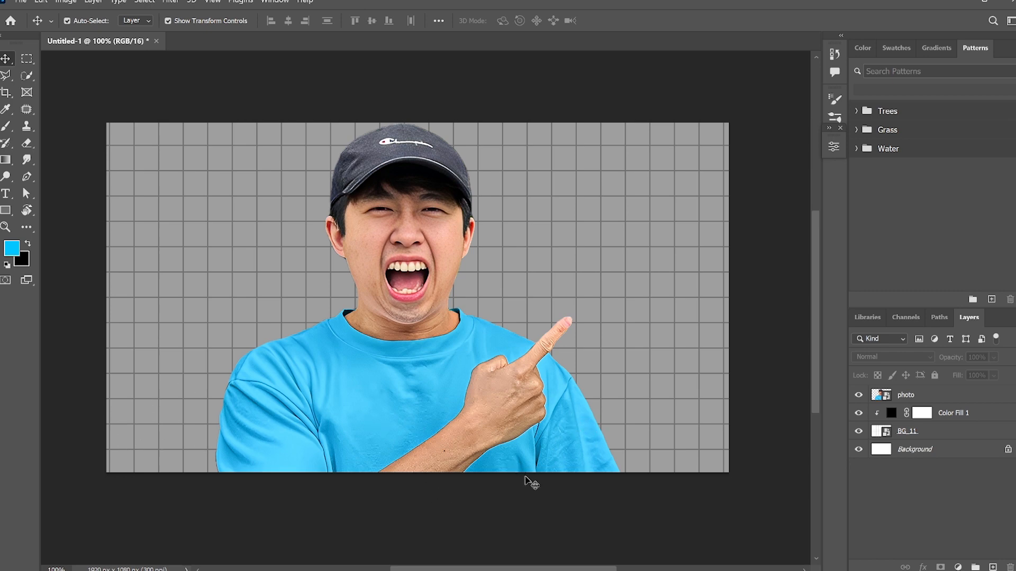
{"action": "left_click", "coordinate": [947, 2]}
{"action": "left_click", "coordinate": [600, 211]}
{"action": "left_click_drag", "start_coordinate": [640, 121], "coordinate": [520, 482]}
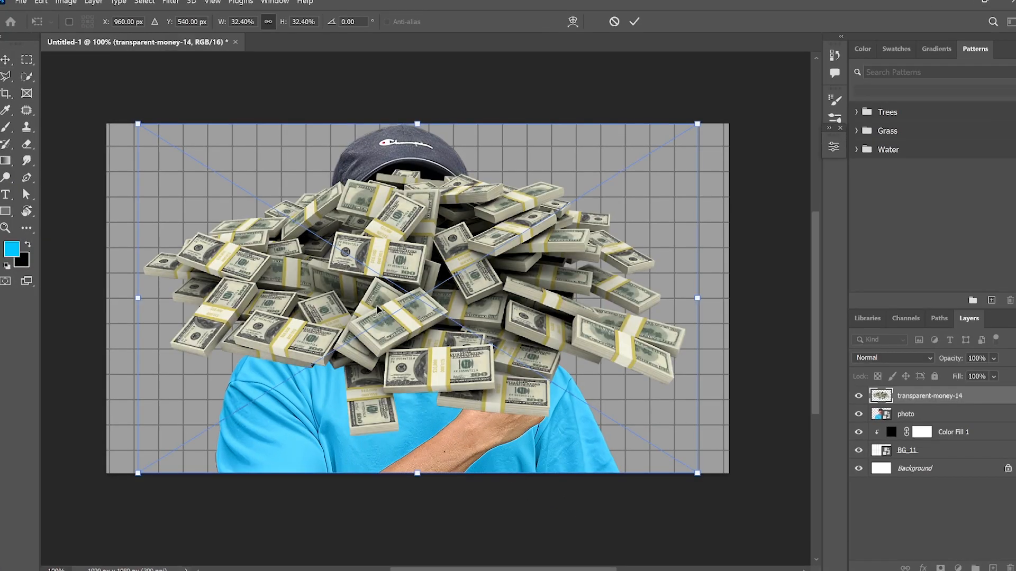
{"action": "left_click_drag", "start_coordinate": [376, 291], "coordinate": [563, 480]}
{"action": "left_click", "coordinate": [634, 21]}
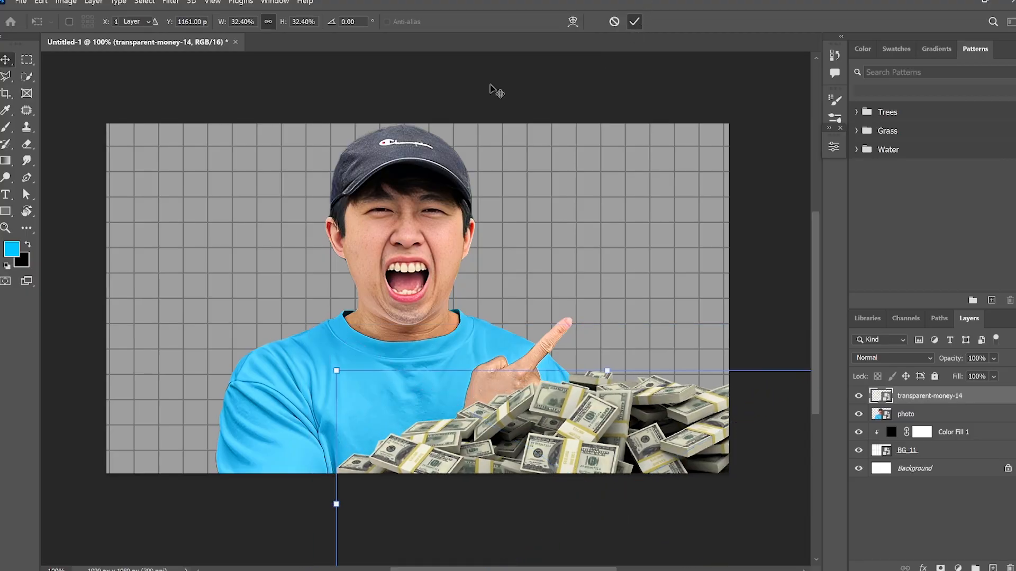
{"action": "left_click_drag", "start_coordinate": [937, 402], "coordinate": [937, 423]}
{"action": "left_click", "coordinate": [795, 272]}
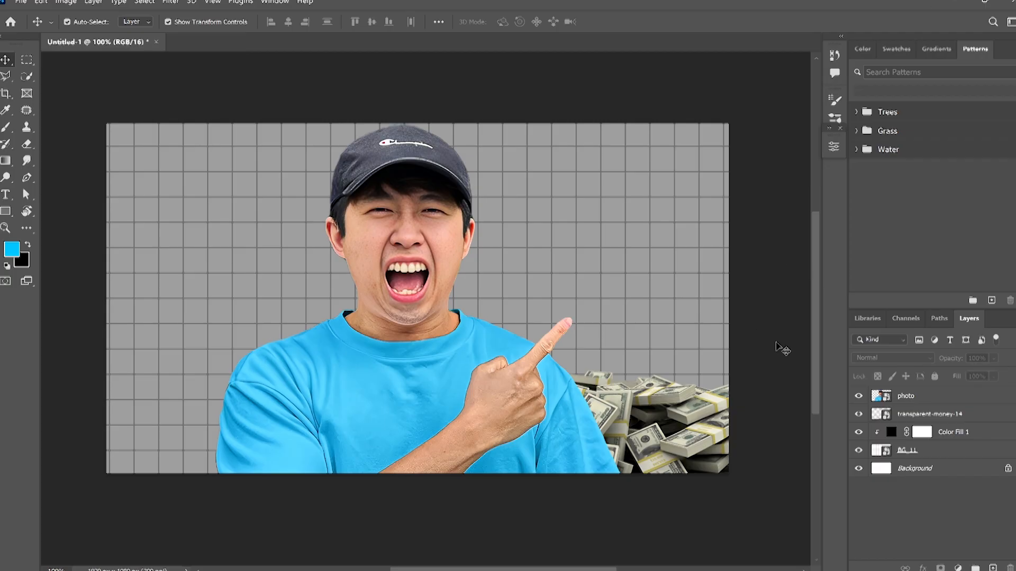
Duplicate the money layer and move the copy to the lower left corner of the canvas
{"action": "left_click", "coordinate": [699, 418]}
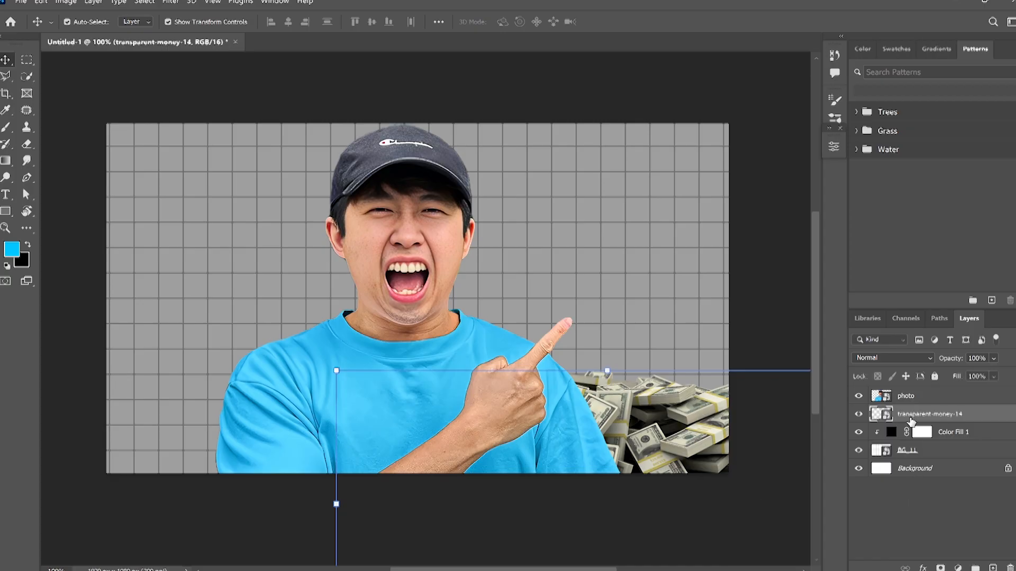
{"action": "key", "text": "ctrl+j"}
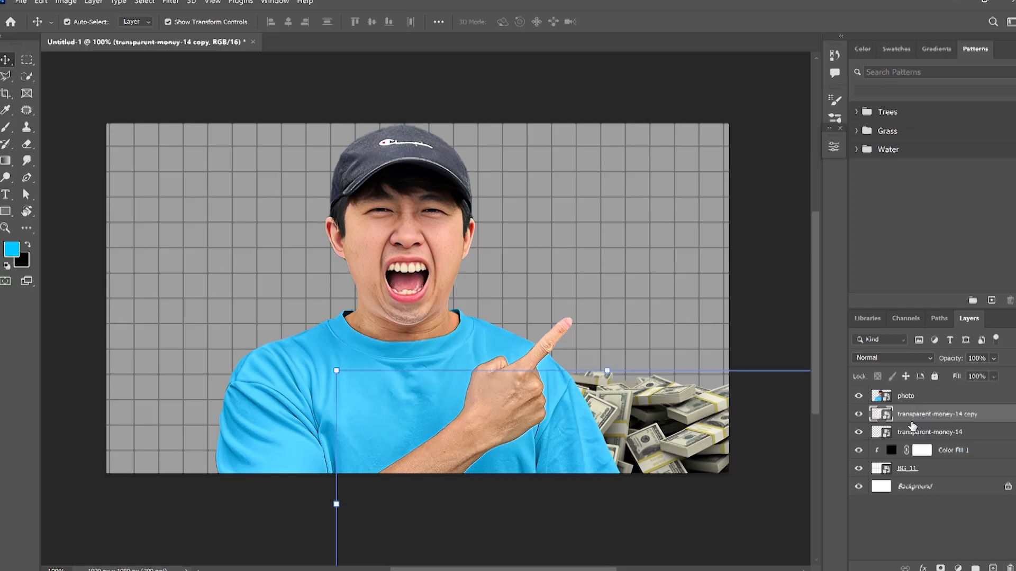
{"action": "key", "text": "ctrl+t"}
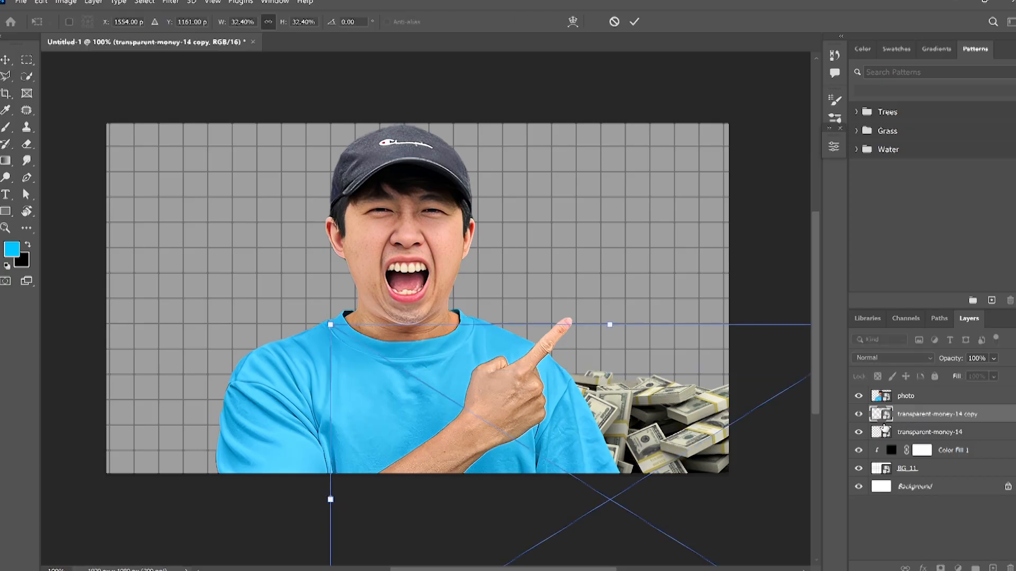
{"action": "left_click_drag", "start_coordinate": [647, 447], "coordinate": [255, 431]}
{"action": "left_click", "coordinate": [634, 22]}
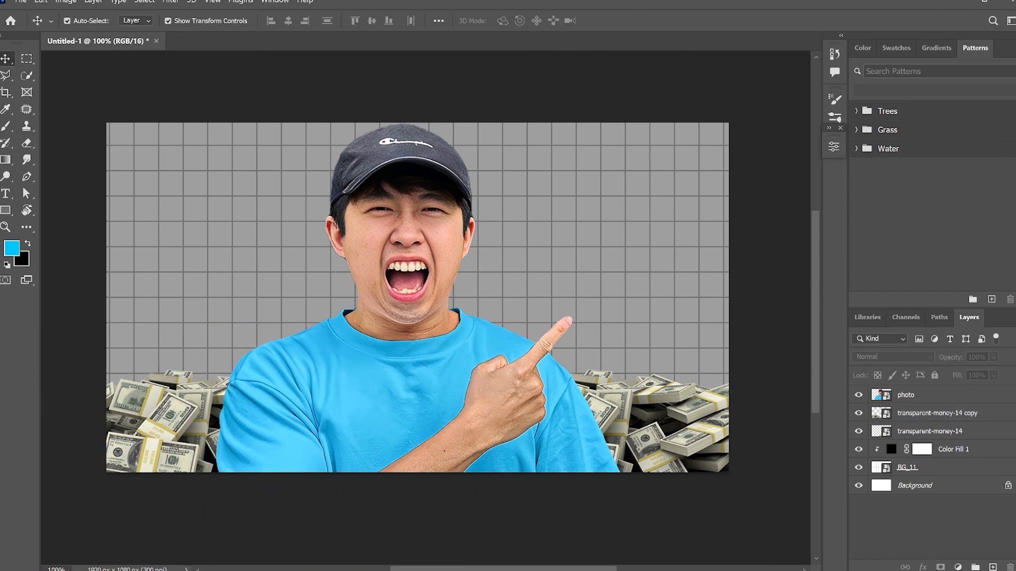
Place the Shopify dashboard image with the sales card and globe from the Assest folder onto the canvas
{"action": "left_click_drag", "start_coordinate": [503, 569], "coordinate": [491, 570]}
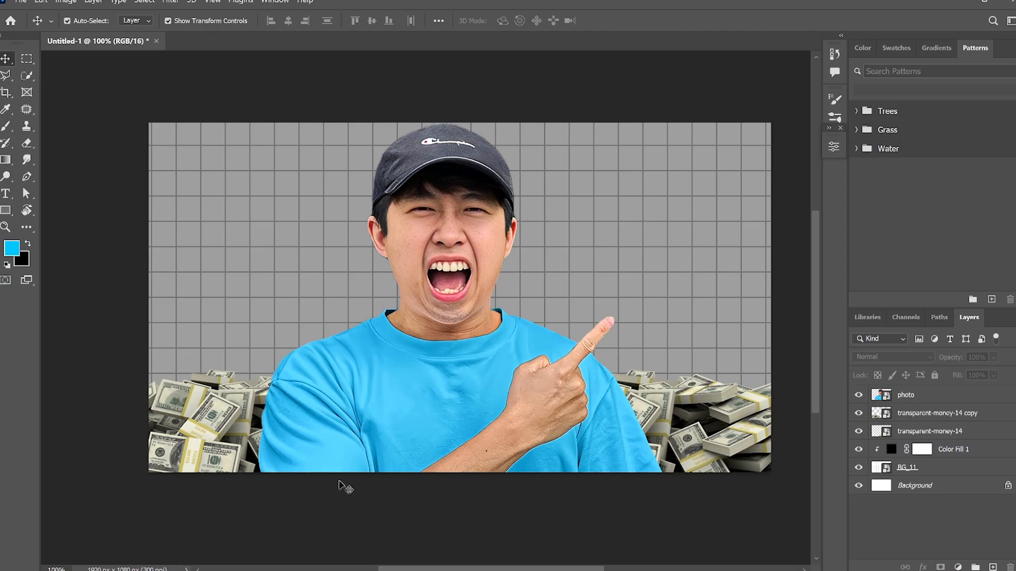
{"action": "scroll", "coordinate": [415, 544], "scroll_direction": "up", "scroll_amount": 2}
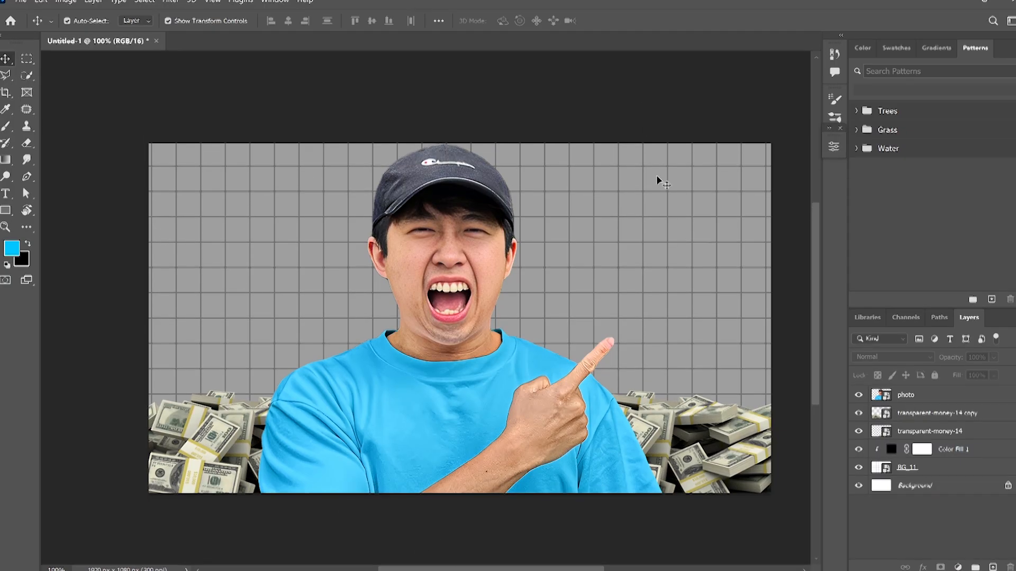
{"action": "left_click", "coordinate": [966, 2]}
{"action": "left_click_drag", "start_coordinate": [131, 128], "coordinate": [360, 406]}
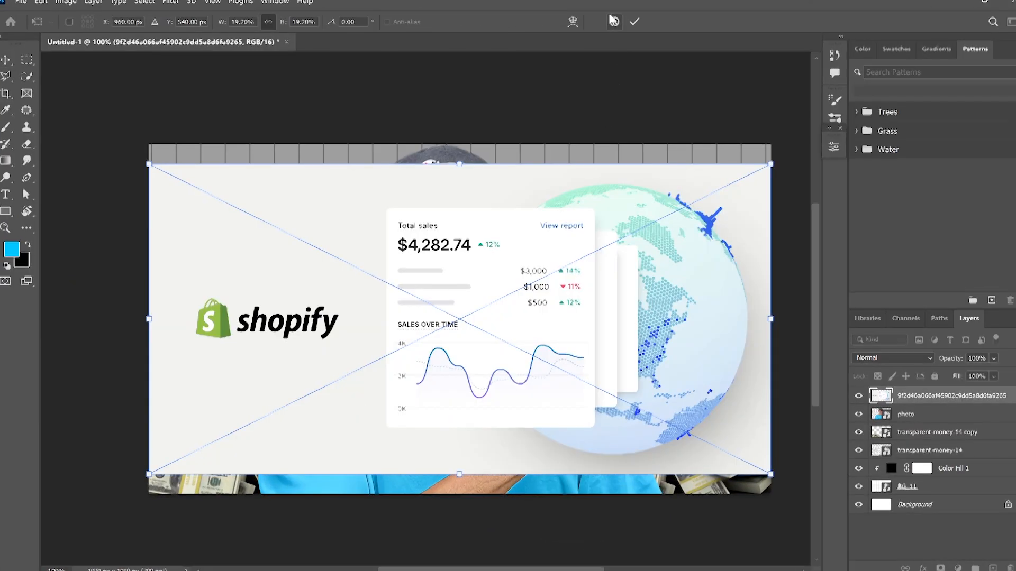
{"action": "left_click", "coordinate": [635, 23]}
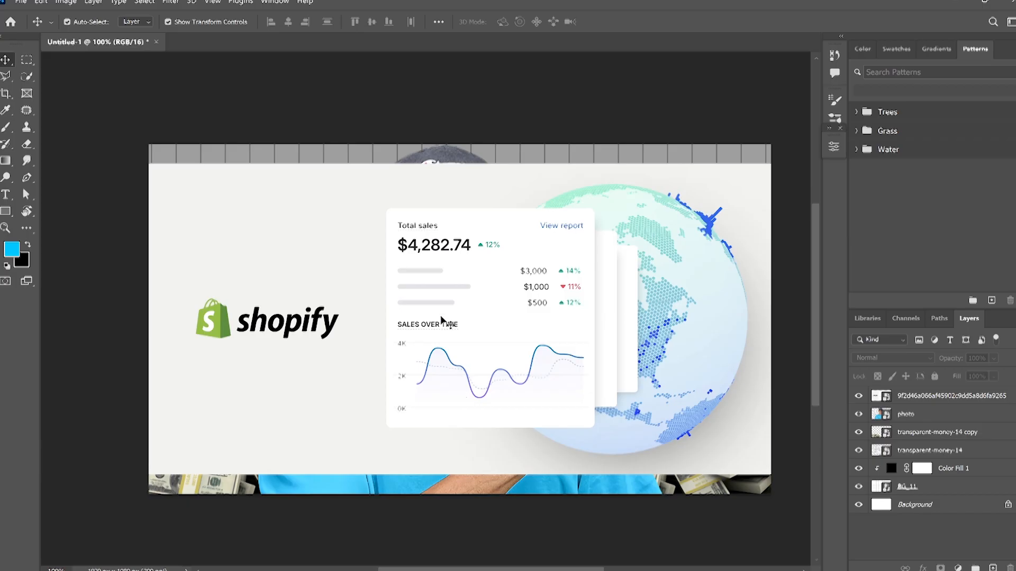
Mask the Shopify image down to its Total sales card using Quick Selection, and stack its layer beneath the photo
{"action": "left_click", "coordinate": [26, 77]}
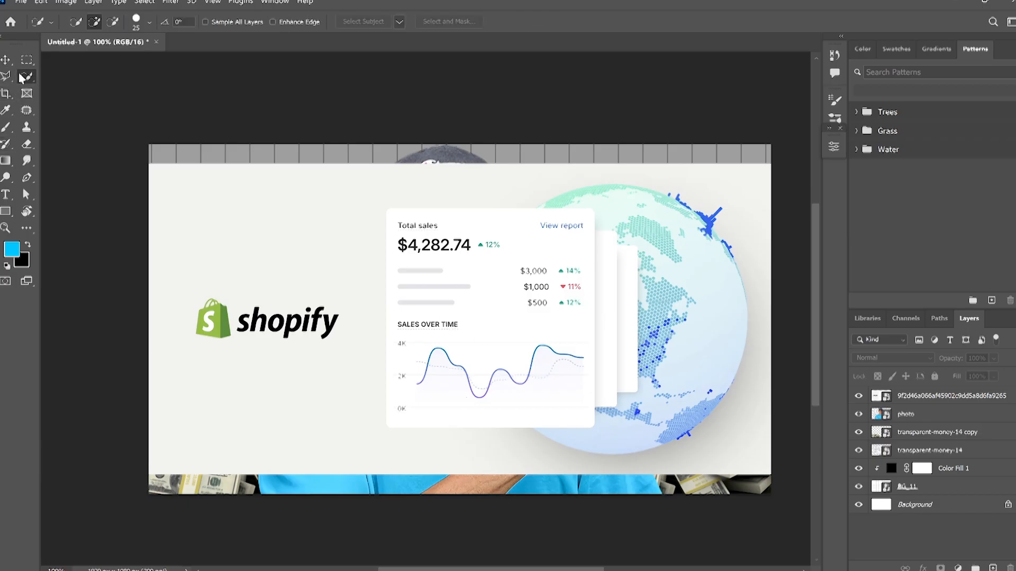
{"action": "left_click", "coordinate": [951, 397]}
{"action": "left_click", "coordinate": [458, 263]}
{"action": "mouse_move", "coordinate": [511, 257]}
{"action": "left_mouse_down"}
{"action": "mouse_move", "coordinate": [560, 233]}
{"action": "mouse_move", "coordinate": [523, 241]}
{"action": "mouse_move", "coordinate": [487, 217]}
{"action": "mouse_move", "coordinate": [404, 223]}
{"action": "mouse_move", "coordinate": [429, 244]}
{"action": "mouse_move", "coordinate": [418, 318]}
{"action": "mouse_move", "coordinate": [431, 408]}
{"action": "mouse_move", "coordinate": [468, 400]}
{"action": "left_mouse_up"}
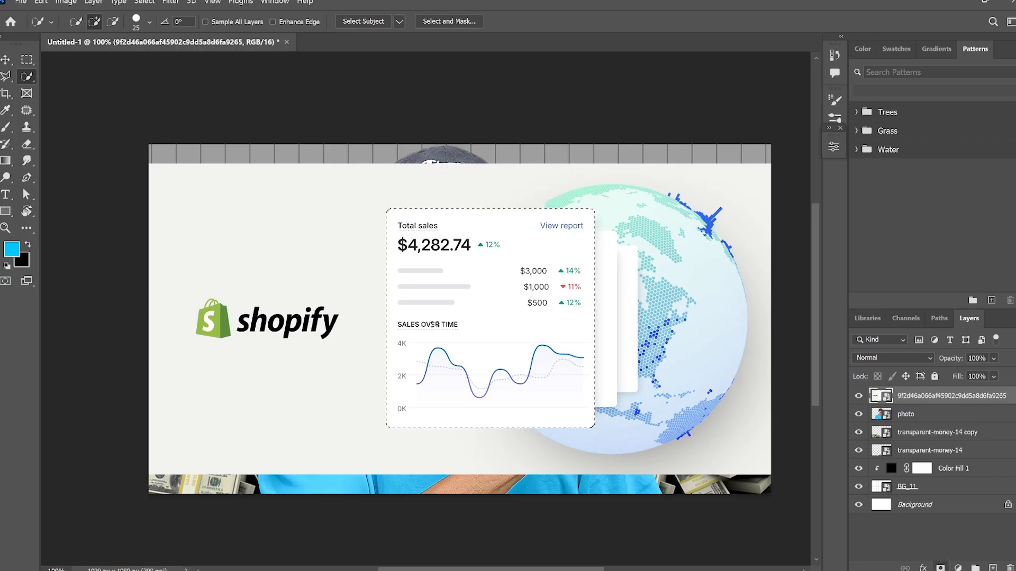
{"action": "left_click", "coordinate": [940, 567]}
{"action": "left_click", "coordinate": [5, 61]}
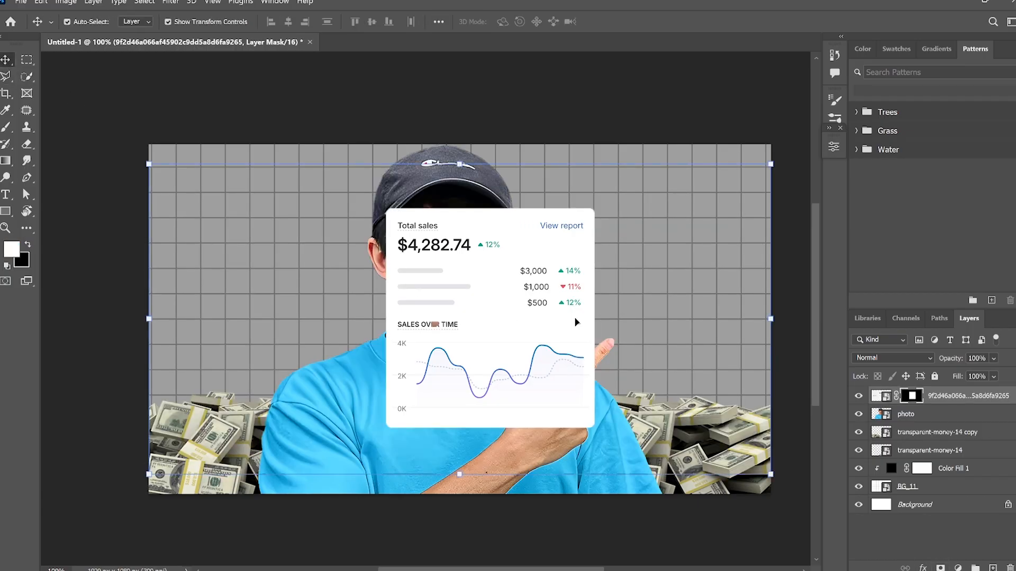
{"action": "left_click_drag", "start_coordinate": [1000, 399], "coordinate": [957, 433]}
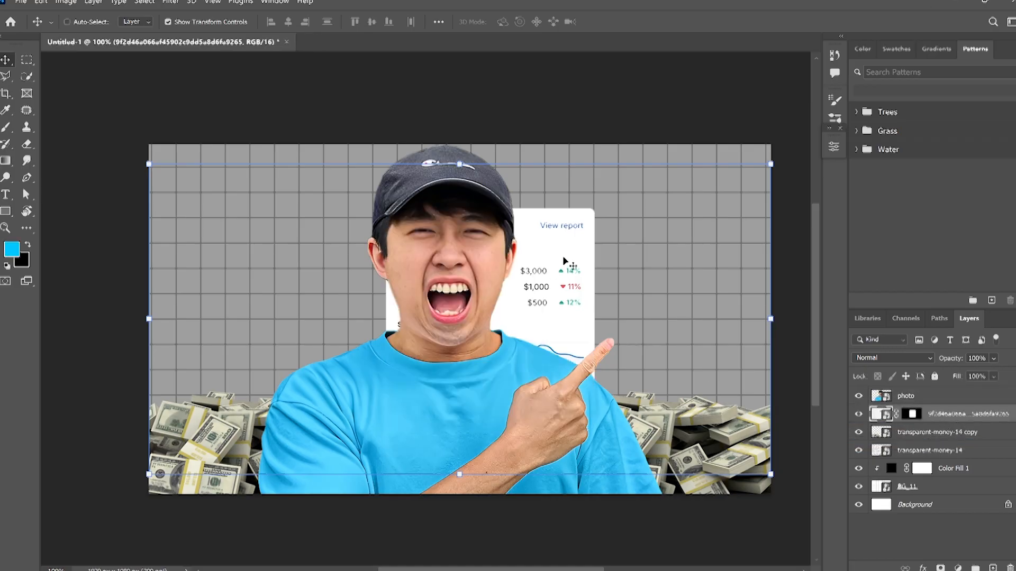
Move the Total sales card to the right side of the canvas beside the man's face, slightly lower than before
{"action": "left_click_drag", "start_coordinate": [577, 312], "coordinate": [736, 303]}
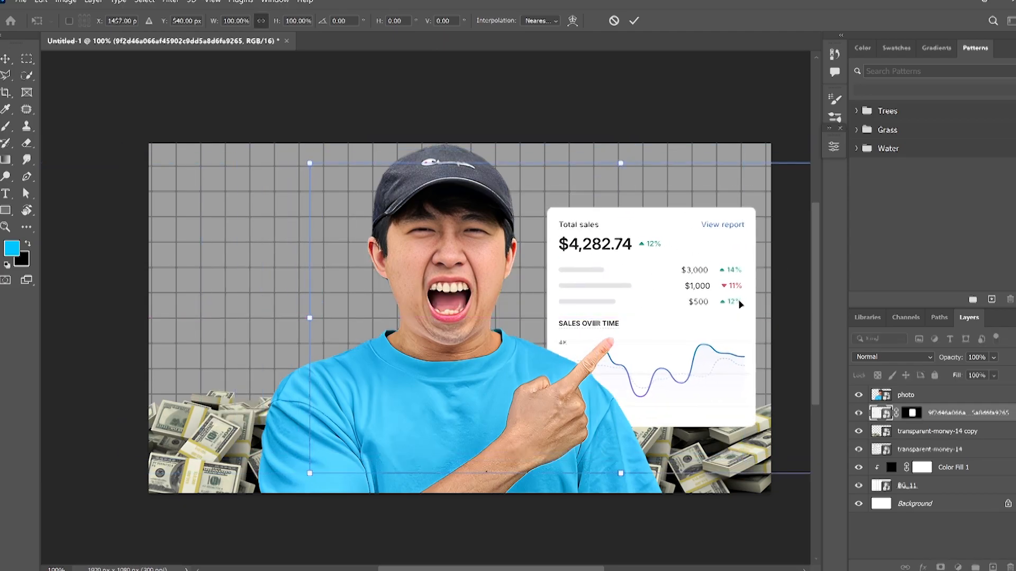
{"action": "left_click", "coordinate": [634, 23]}
{"action": "left_click_drag", "start_coordinate": [650, 271], "coordinate": [653, 286]}
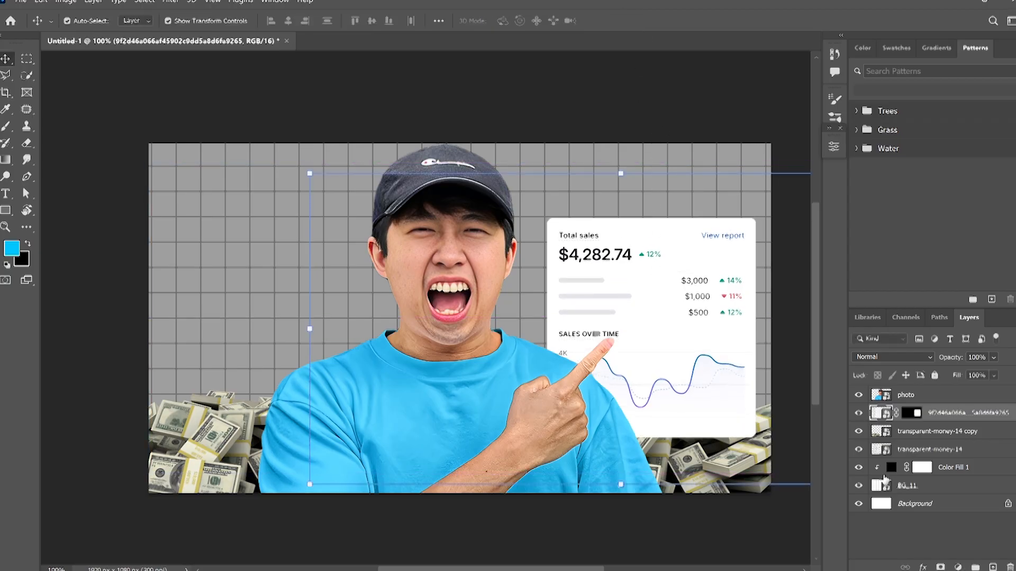
Paint white on the card's layer mask with a size 40 brush to restore the faded letters in the SALES OVER TIME heading
{"action": "left_click", "coordinate": [917, 412]}
{"action": "key", "text": "b"}
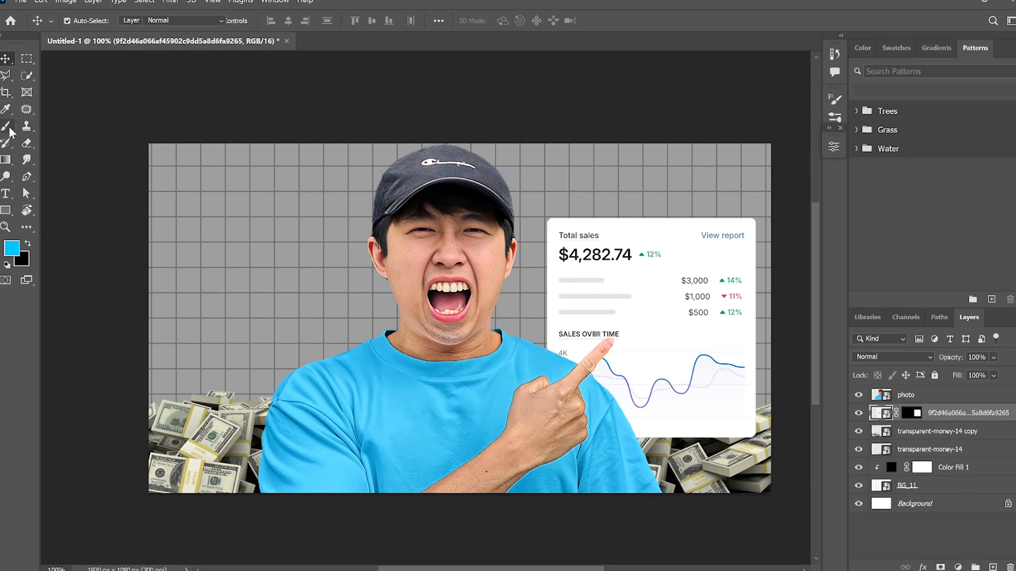
{"action": "scroll", "coordinate": [622, 347], "scroll_direction": "up", "scroll_amount": 4}
{"action": "scroll", "coordinate": [622, 347], "scroll_direction": "up", "scroll_amount": 5}
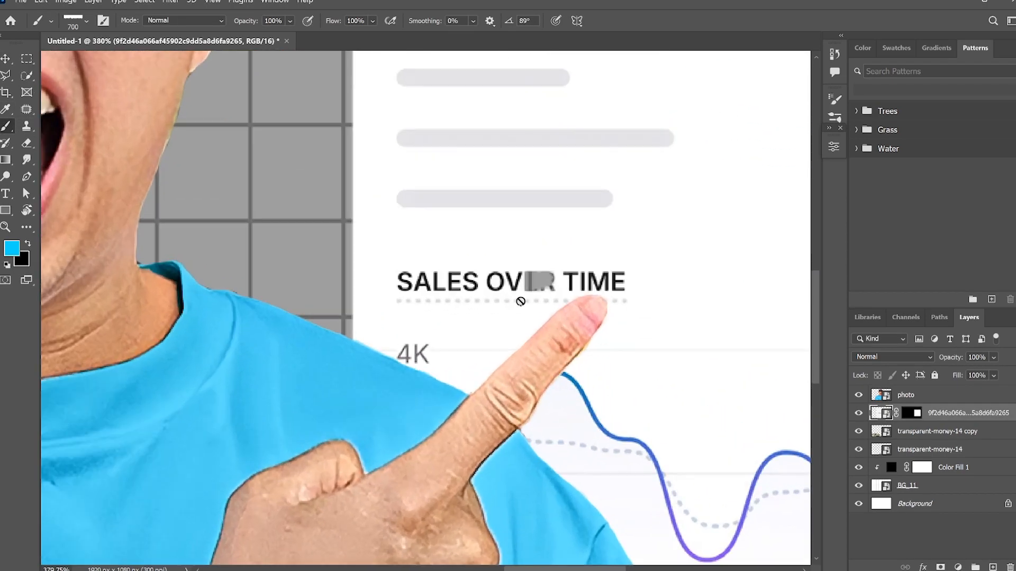
{"action": "left_click", "coordinate": [917, 414]}
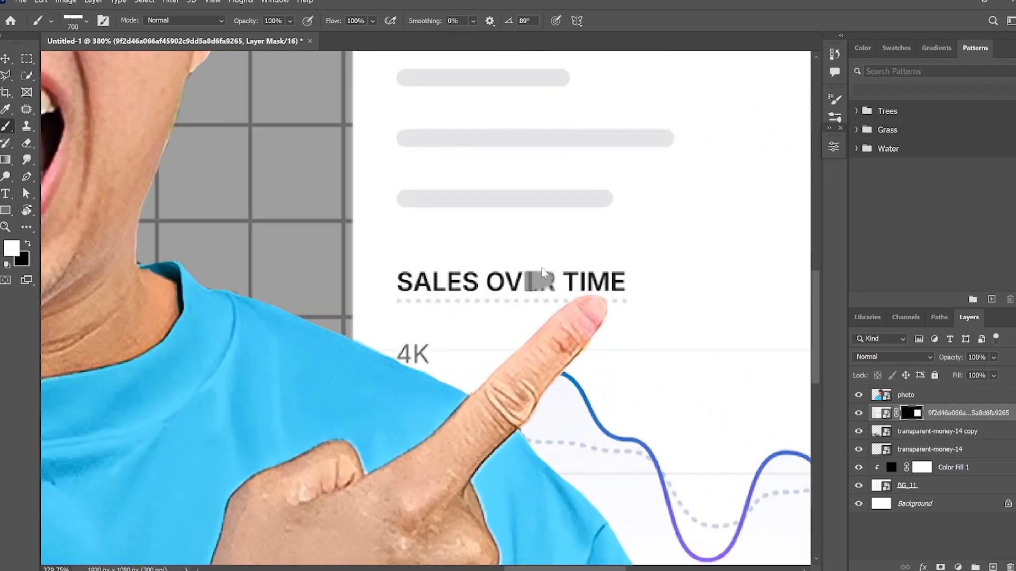
{"action": "key", "text": "bracketleft"}
{"action": "key", "text": "bracketleft"}
{"action": "key", "text": "bracketleft"}
{"action": "key", "text": "bracketleft"}
{"action": "key", "text": "bracketleft"}
{"action": "key", "text": "bracketleft"}
{"action": "key", "text": "bracketleft"}
{"action": "key", "text": "bracketleft"}
{"action": "key", "text": "bracketleft"}
{"action": "key", "text": "bracketleft"}
{"action": "key", "text": "bracketleft"}
{"action": "key", "text": "bracketleft"}
{"action": "key", "text": "bracketleft"}
{"action": "key", "text": "bracketleft"}
{"action": "key", "text": "bracketleft"}
{"action": "left_click_drag", "start_coordinate": [575, 281], "coordinate": [489, 271]}
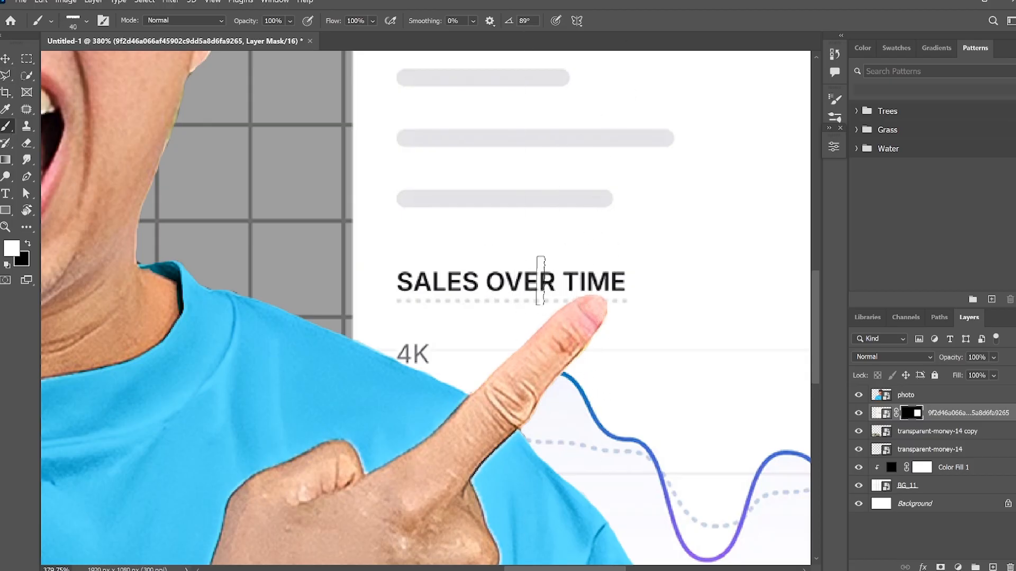
Duplicate the Total sales card layer and move the copy level to the left side of the canvas behind the man
{"action": "scroll", "coordinate": [533, 249], "scroll_direction": "down", "scroll_amount": 3}
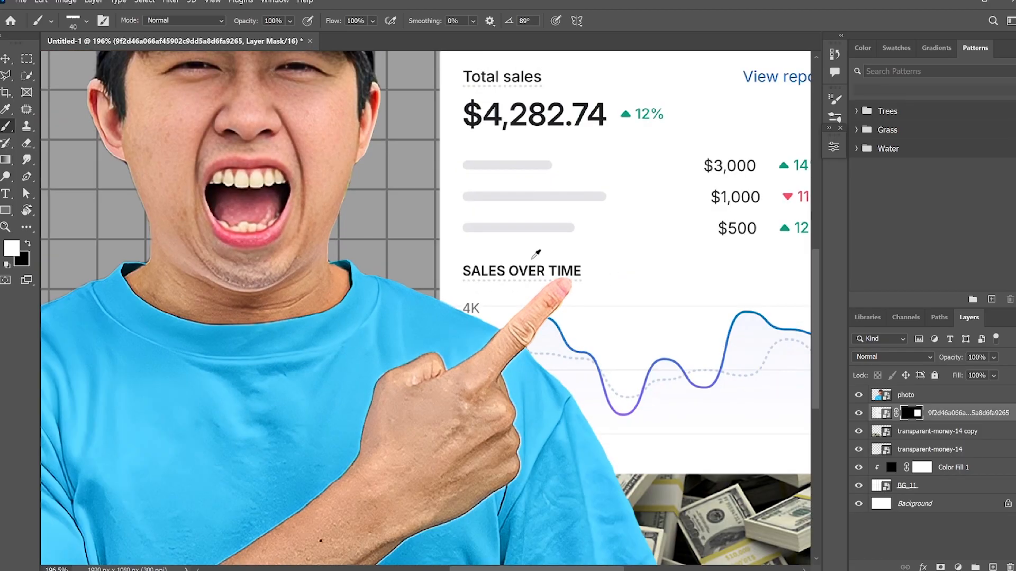
{"action": "scroll", "coordinate": [536, 254], "scroll_direction": "down", "scroll_amount": 2}
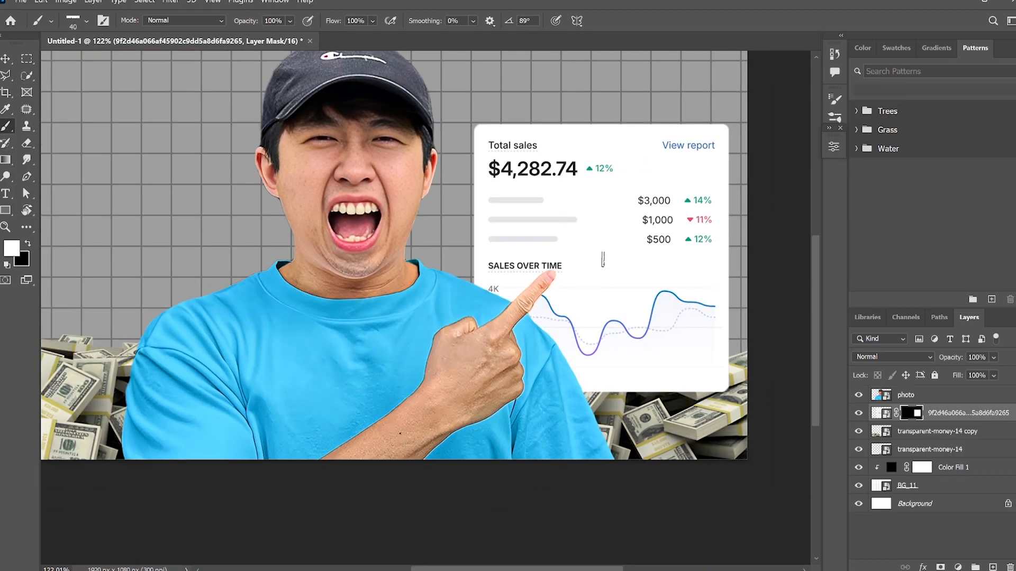
{"action": "left_click_drag", "start_coordinate": [511, 569], "coordinate": [502, 569]}
{"action": "scroll", "coordinate": [164, 268], "scroll_direction": "up", "scroll_amount": 2}
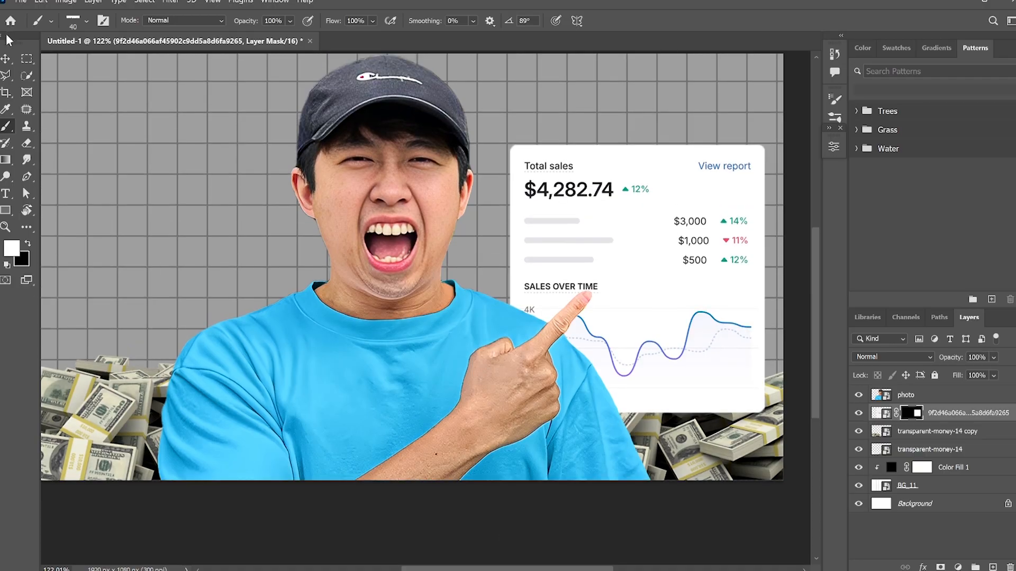
{"action": "left_click", "coordinate": [8, 57]}
{"action": "left_click", "coordinate": [612, 539]}
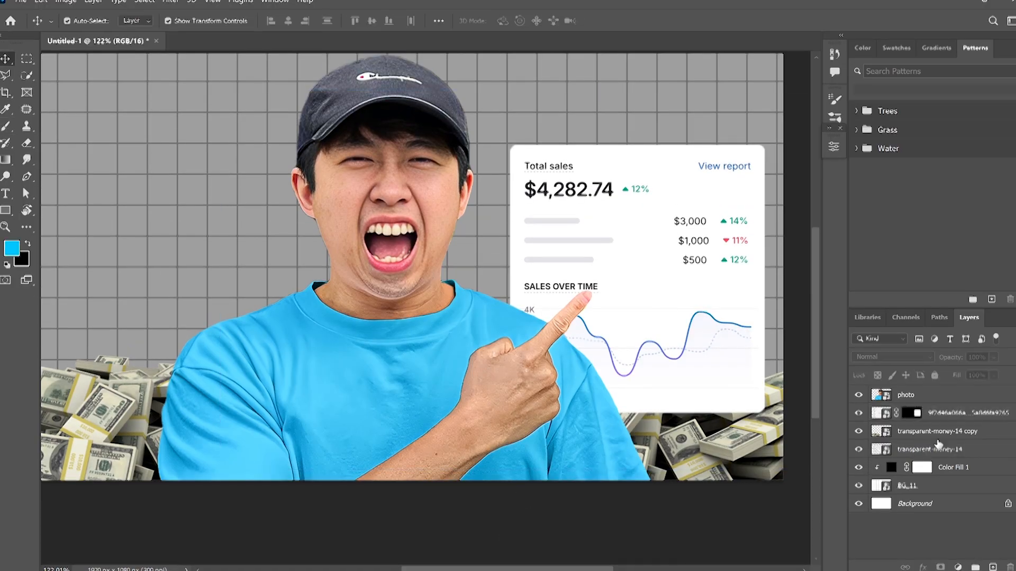
{"action": "left_click", "coordinate": [952, 420]}
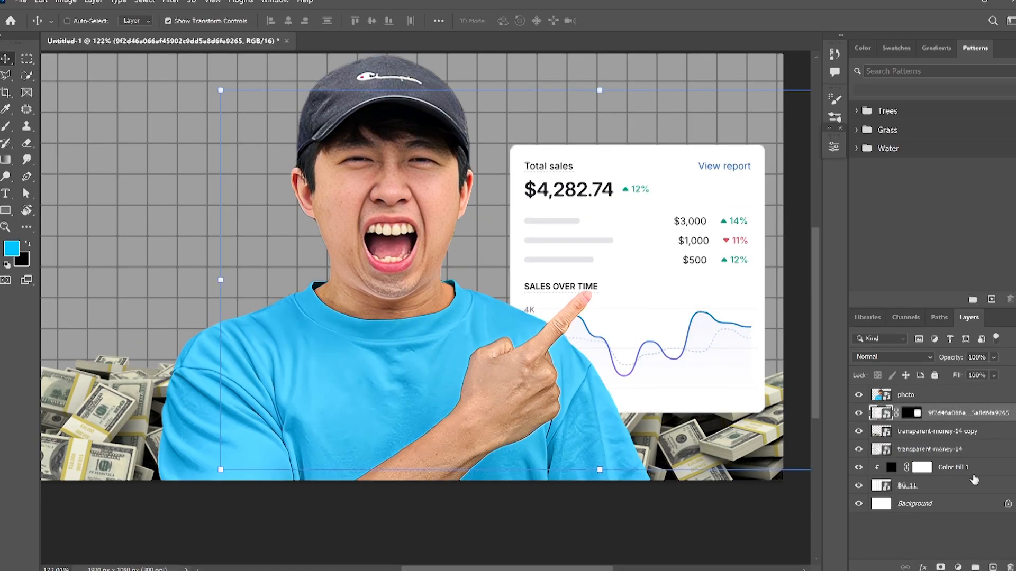
{"action": "key", "text": "ctrl+j"}
{"action": "key", "text": "ctrl+t"}
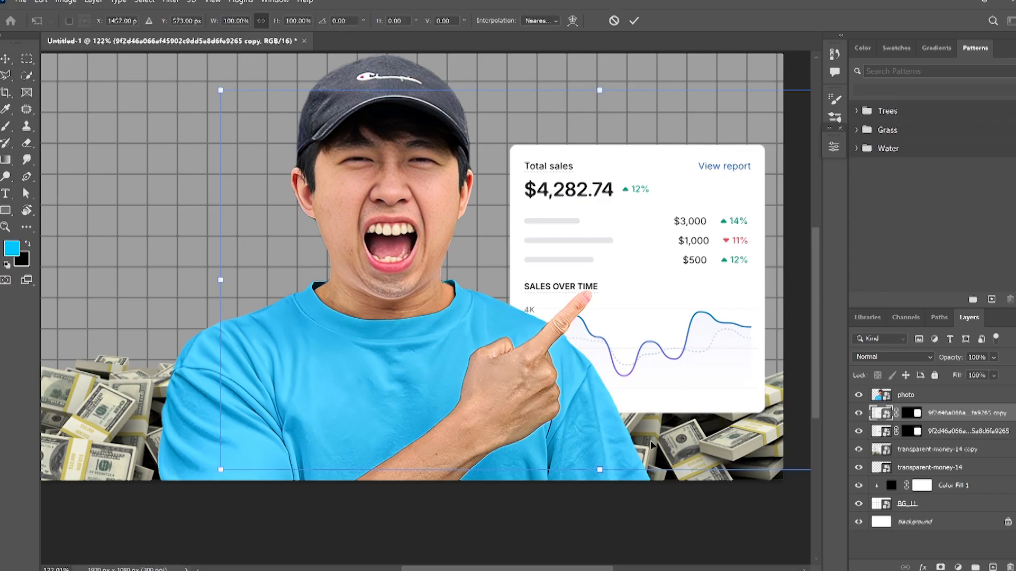
{"action": "scroll", "coordinate": [533, 473], "scroll_direction": "left", "scroll_amount": 2}
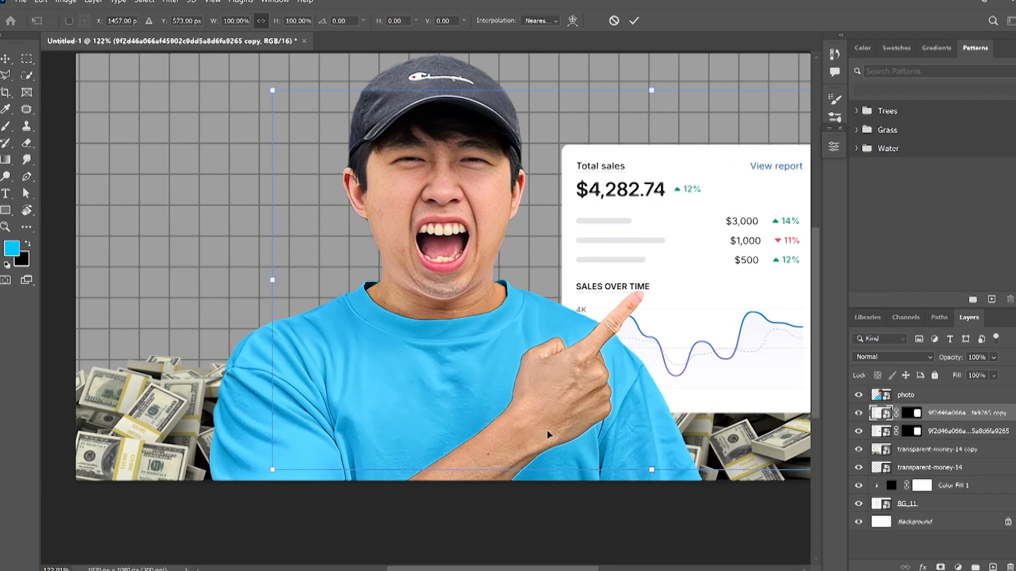
{"action": "left_click_drag", "start_coordinate": [649, 302], "coordinate": [179, 279]}
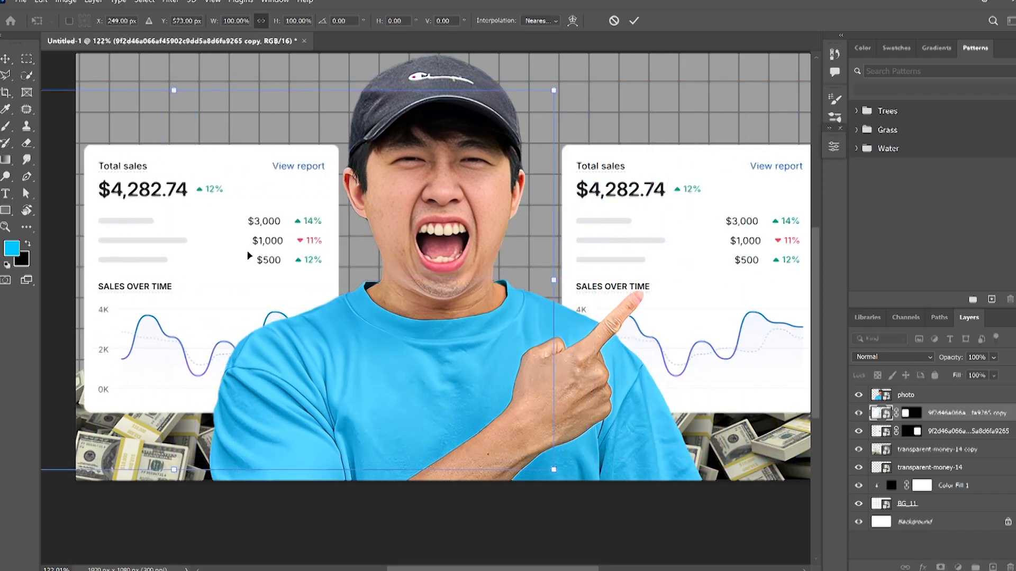
{"action": "left_click_drag", "start_coordinate": [234, 248], "coordinate": [233, 246]}
{"action": "left_click", "coordinate": [633, 20]}
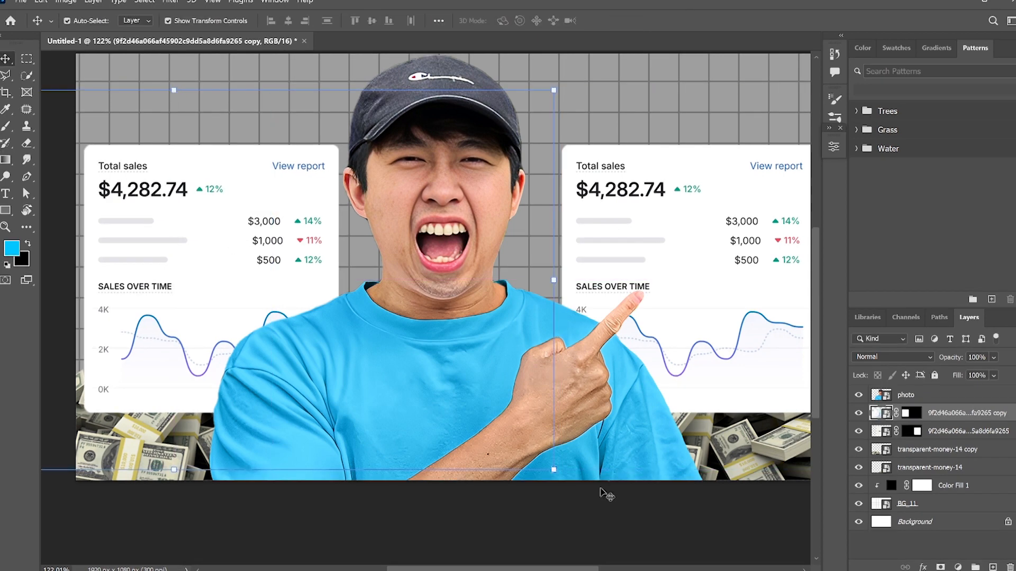
Nudge the right-hand sales card slightly outward toward the canvas edge and clear the layer selection
{"action": "left_click", "coordinate": [478, 503]}
{"action": "scroll", "coordinate": [478, 504], "scroll_direction": "down", "scroll_amount": 3}
{"action": "left_click", "coordinate": [297, 489]}
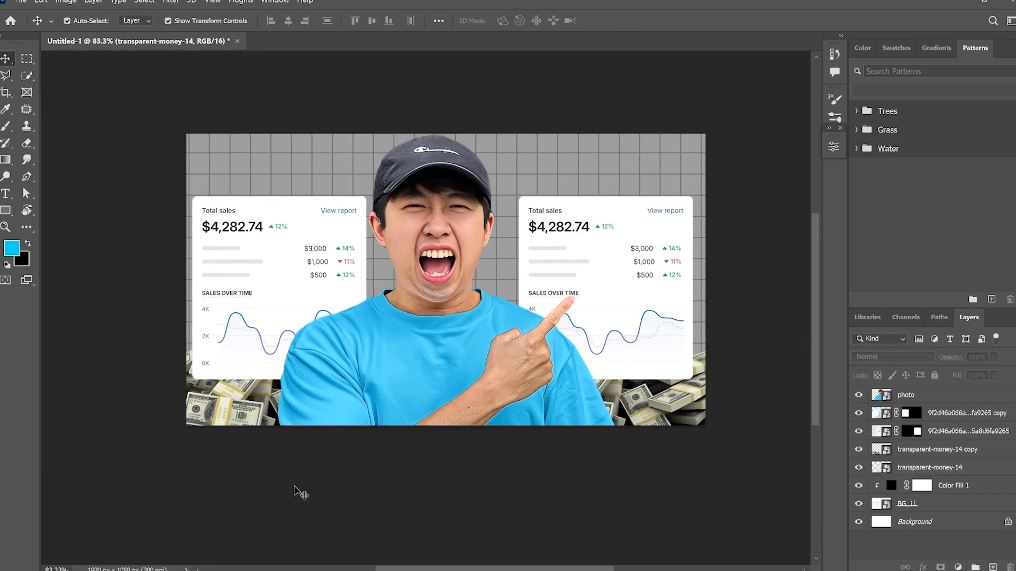
{"action": "scroll", "coordinate": [580, 276], "scroll_direction": "up", "scroll_amount": 2}
{"action": "left_click_drag", "start_coordinate": [578, 277], "coordinate": [582, 263]}
{"action": "left_click", "coordinate": [401, 529]}
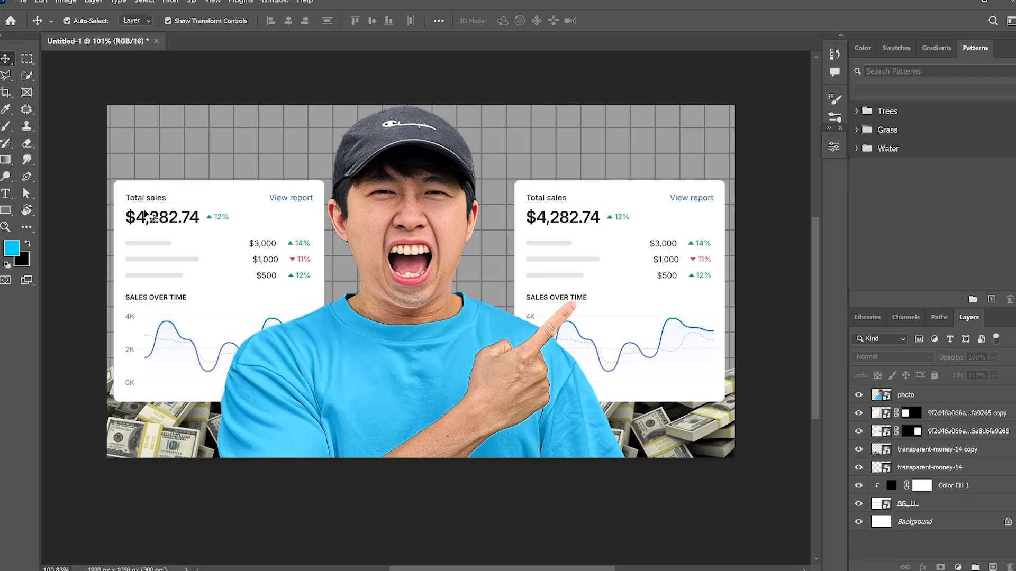
Convert the left sales card's copied layer, including its mask, to a smart object
{"action": "scroll", "coordinate": [144, 214], "scroll_direction": "up", "scroll_amount": 5}
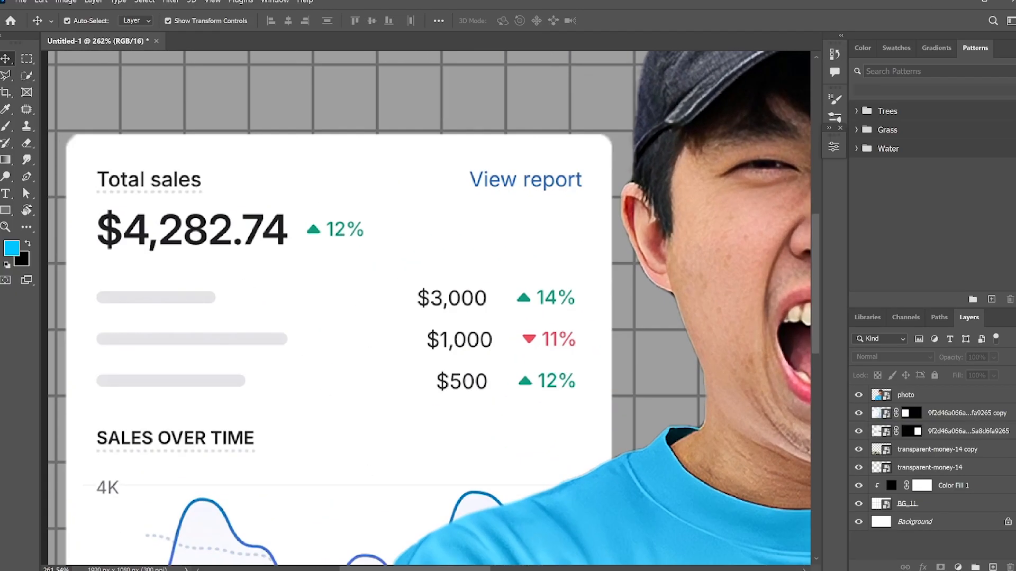
{"action": "scroll", "coordinate": [343, 408], "scroll_direction": "down", "scroll_amount": 5}
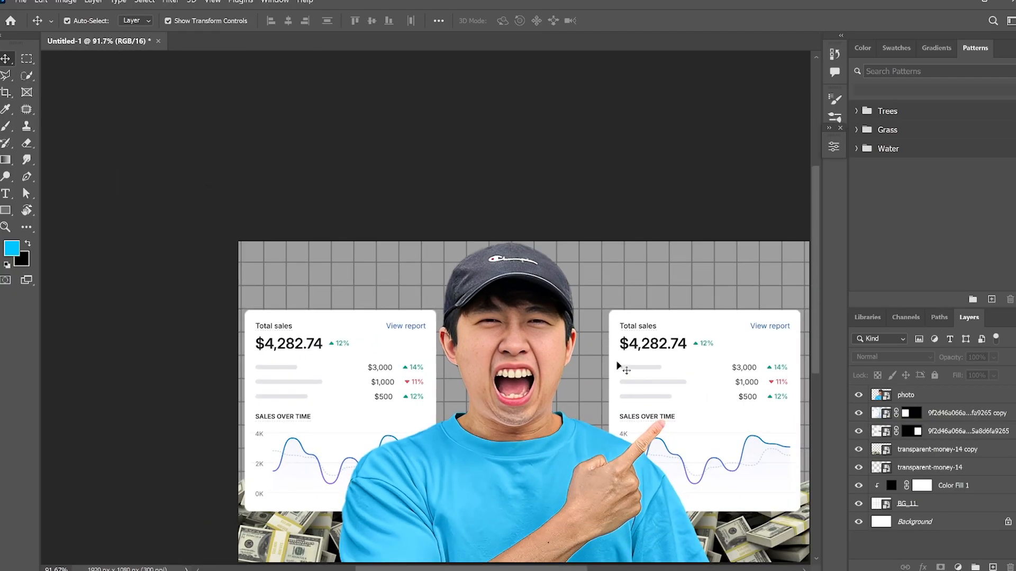
{"action": "scroll", "coordinate": [239, 344], "scroll_direction": "up", "scroll_amount": 4}
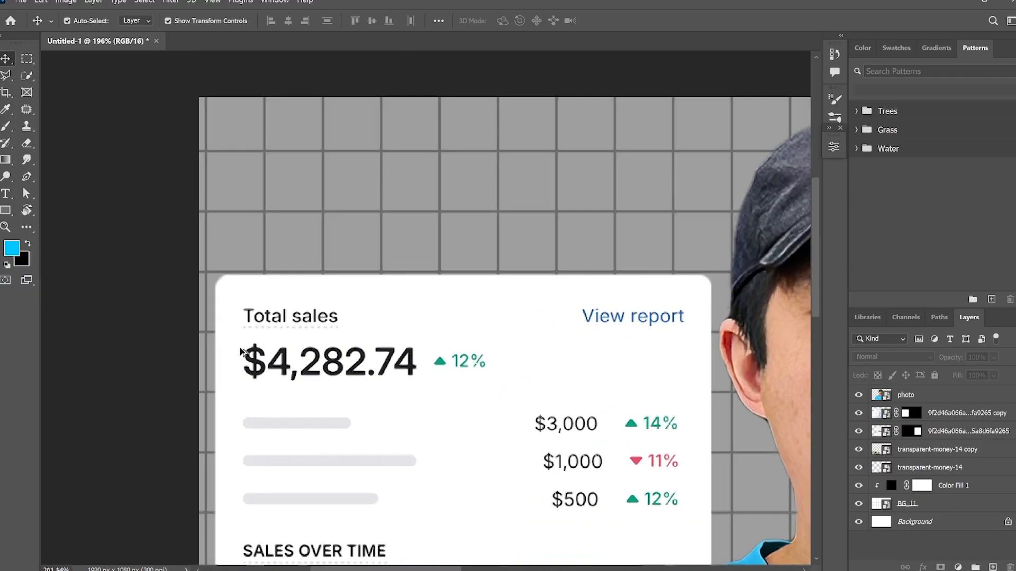
{"action": "scroll", "coordinate": [242, 352], "scroll_direction": "up", "scroll_amount": 3}
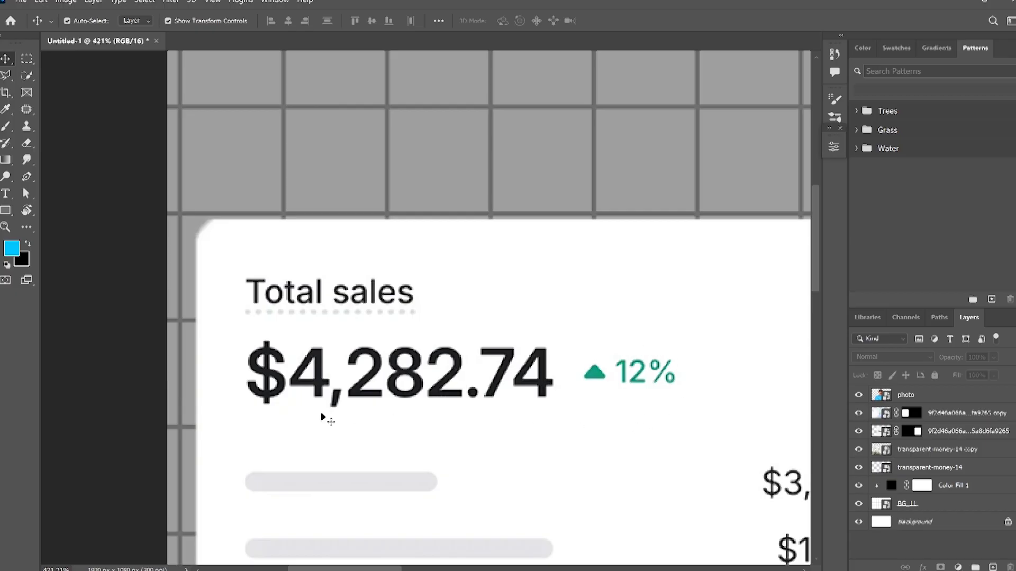
{"action": "left_click", "coordinate": [7, 212]}
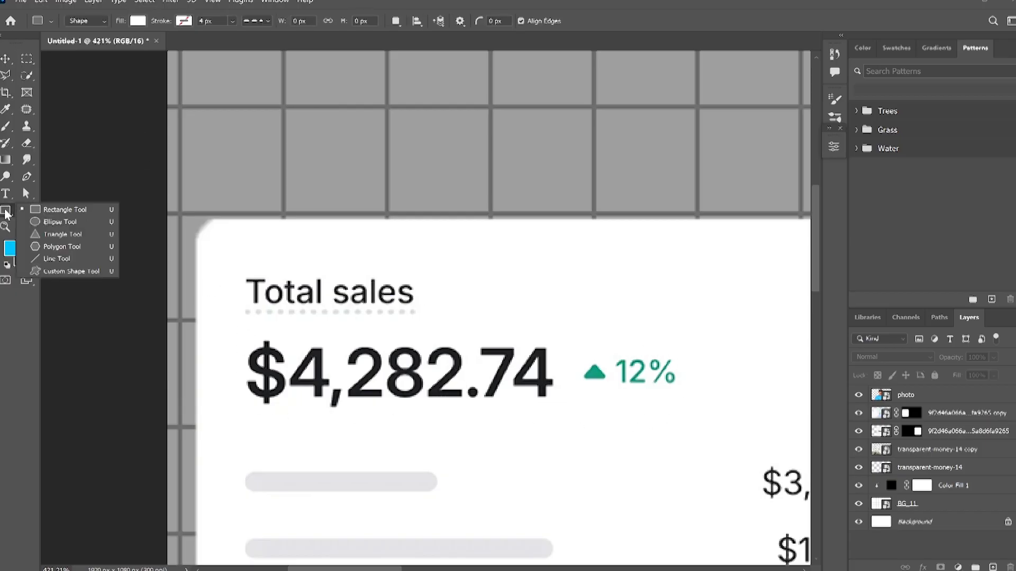
{"action": "left_click", "coordinate": [26, 60]}
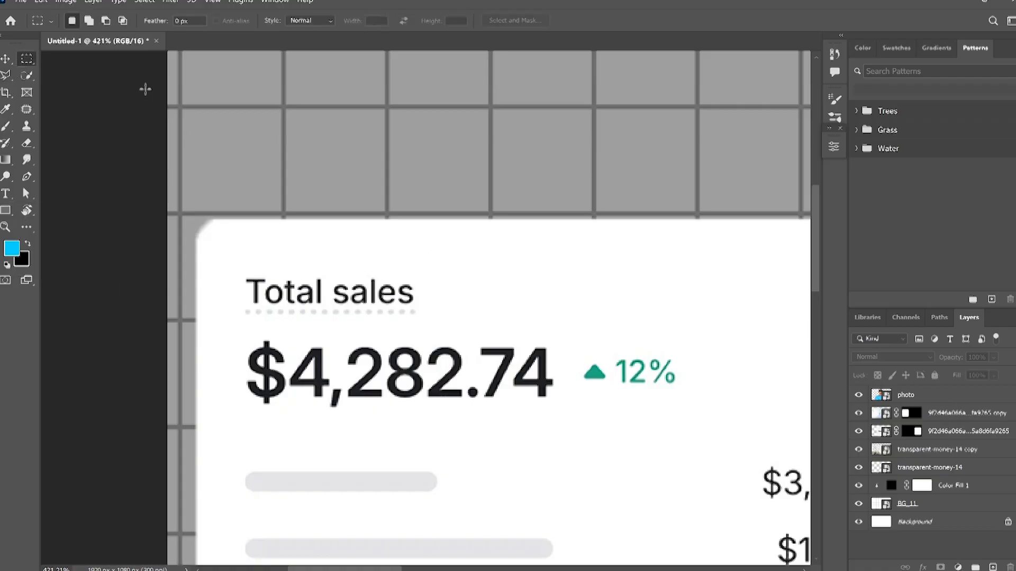
{"action": "left_click", "coordinate": [942, 418]}
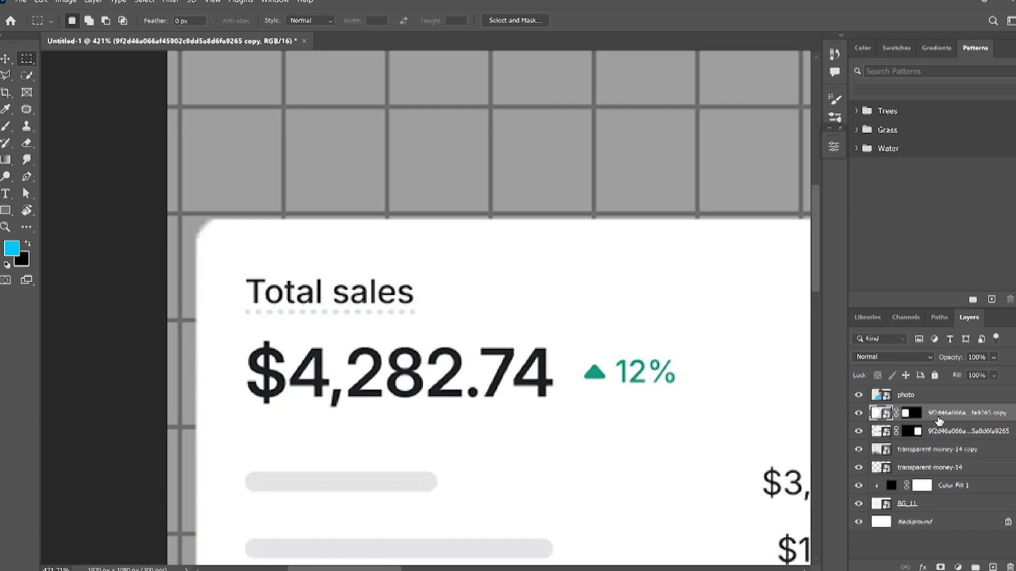
{"action": "right_click", "coordinate": [939, 421]}
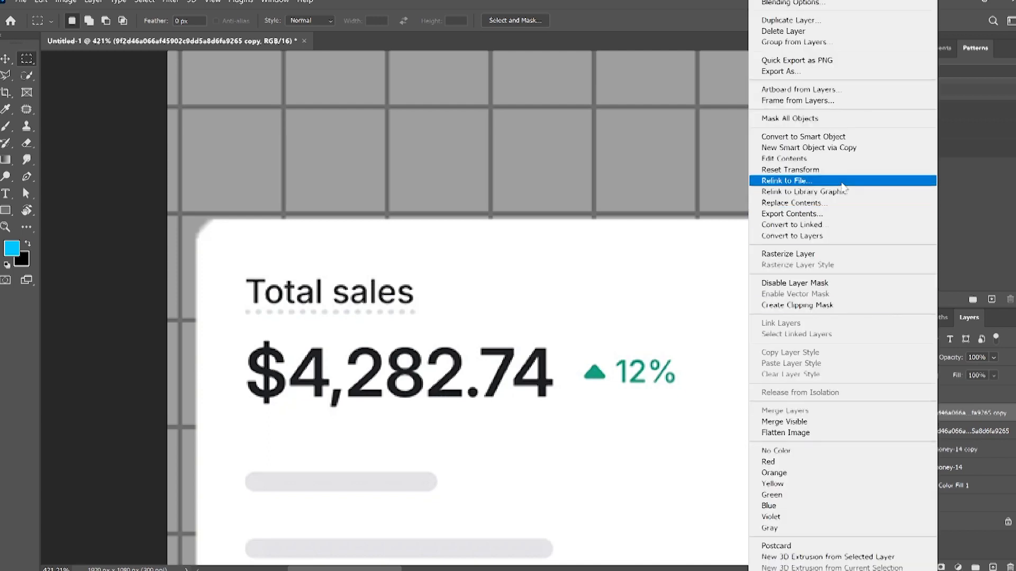
{"action": "left_click", "coordinate": [826, 139]}
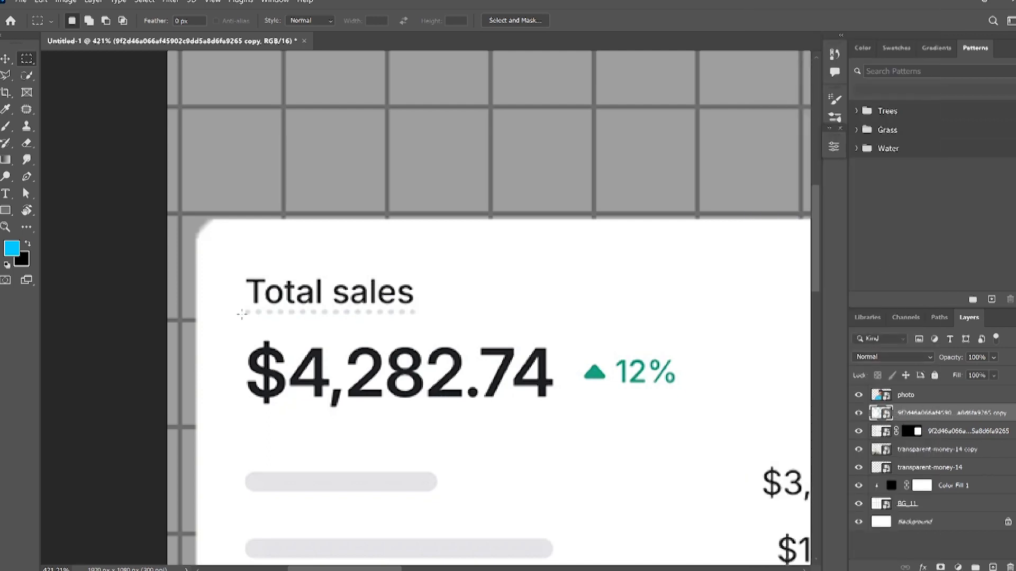
Cover the left card's $4,282.74 amount and 12% figure on a new layer, painting the sampled card white inside a rectangular selection, and deselect
{"action": "left_click_drag", "start_coordinate": [221, 331], "coordinate": [701, 426]}
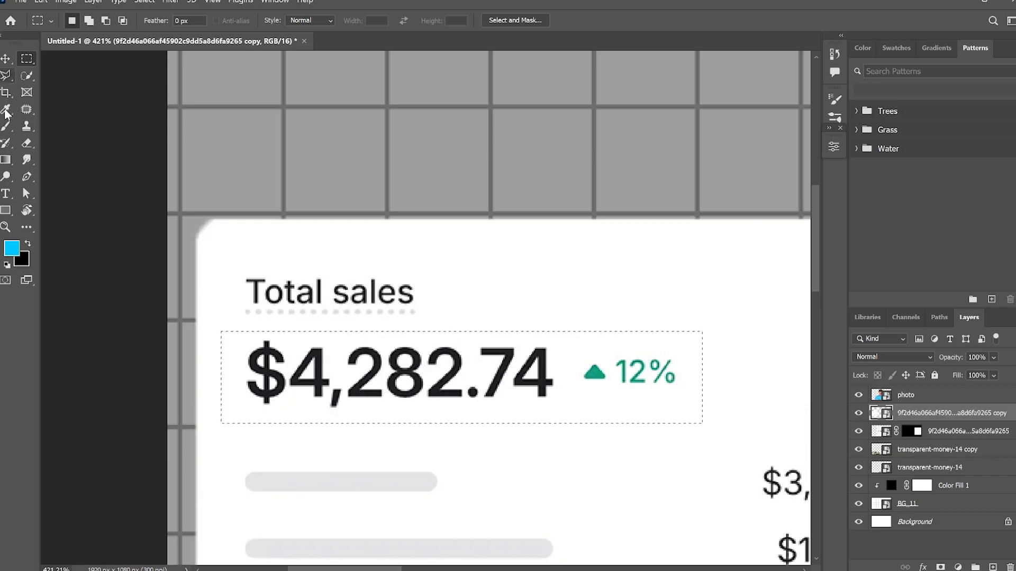
{"action": "left_click", "coordinate": [6, 127]}
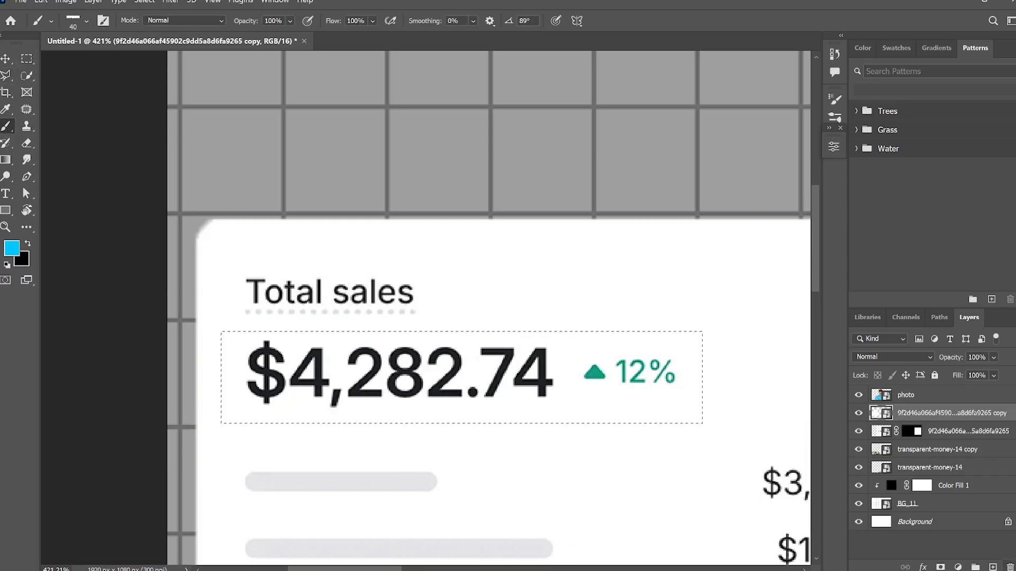
{"action": "left_click", "coordinate": [993, 567]}
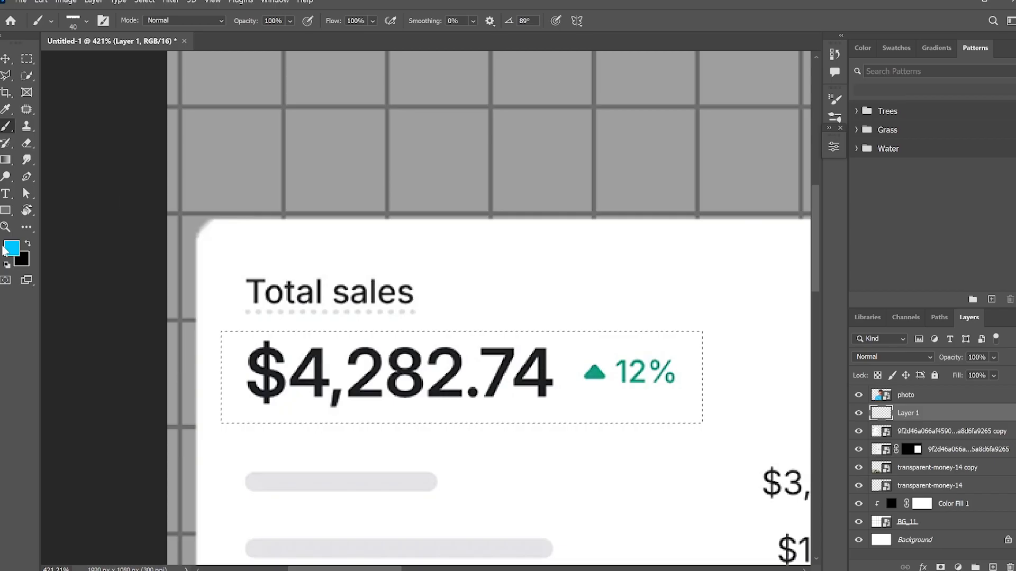
{"action": "key", "text": "i"}
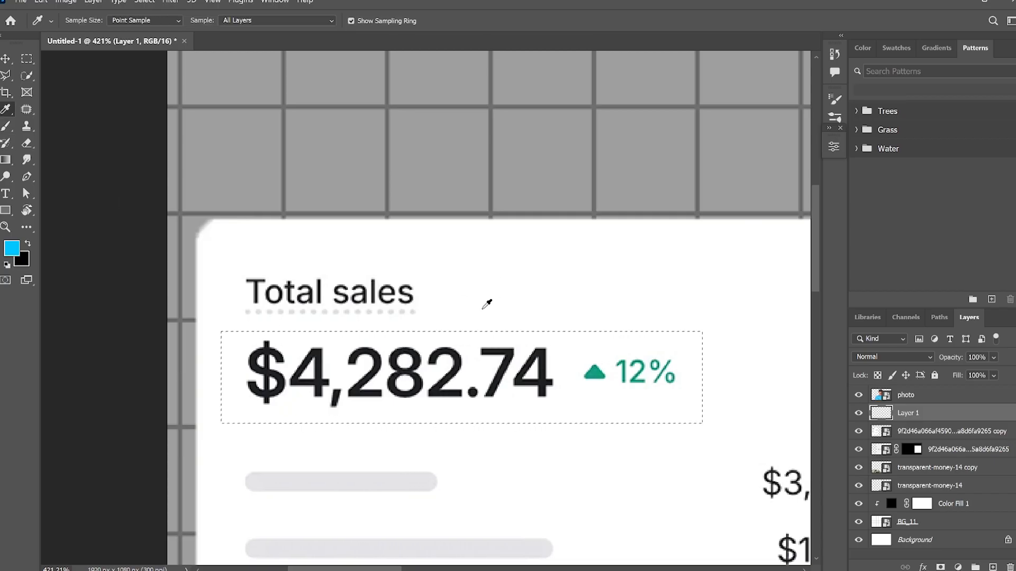
{"action": "left_click", "coordinate": [483, 308]}
{"action": "key", "text": "b"}
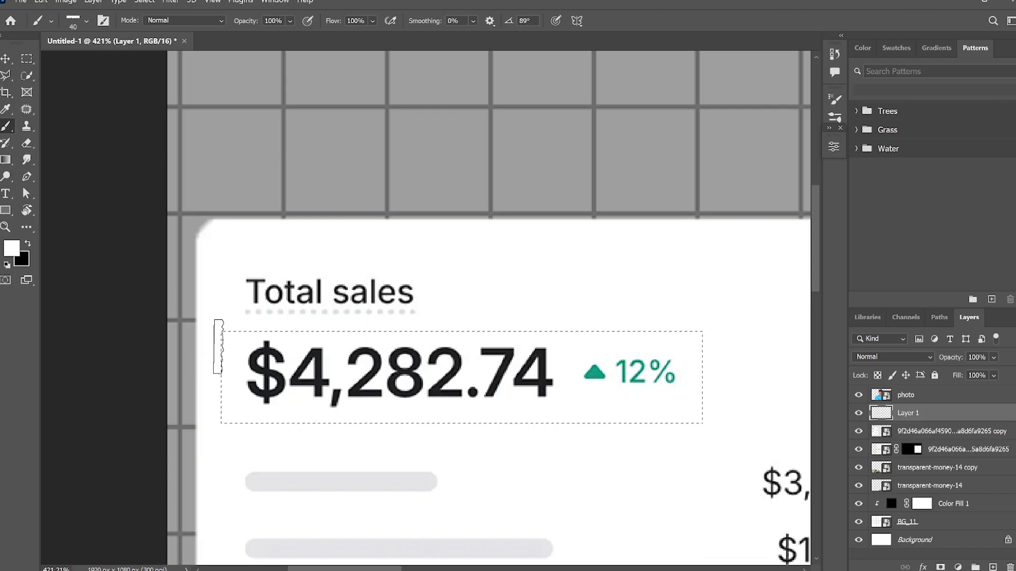
{"action": "left_click_drag", "start_coordinate": [664, 340], "coordinate": [345, 394]}
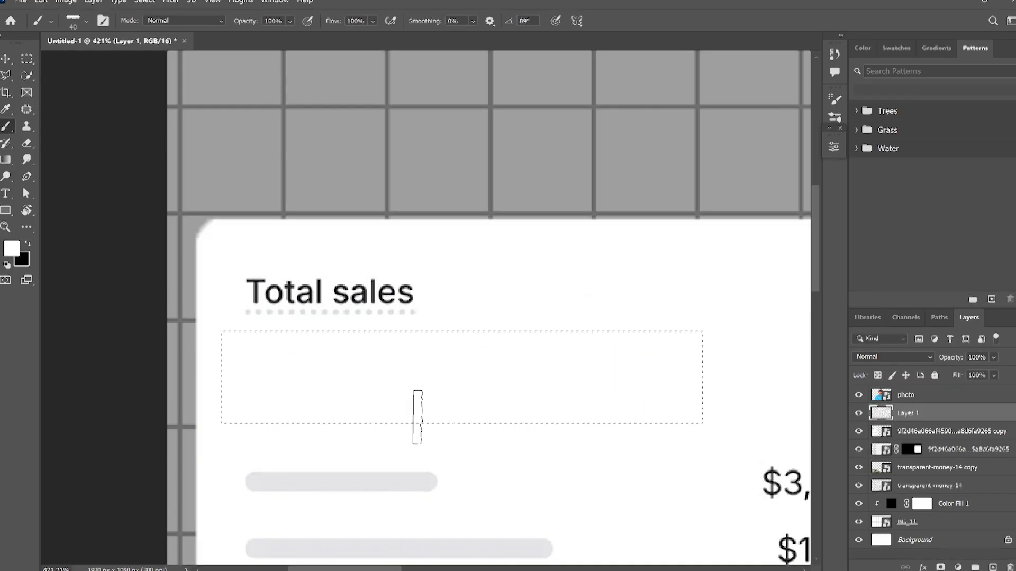
{"action": "mouse_move", "coordinate": [418, 418]}
{"action": "left_mouse_down"}
{"action": "mouse_move", "coordinate": [144, 390]}
{"action": "mouse_move", "coordinate": [455, 349]}
{"action": "mouse_move", "coordinate": [120, 364]}
{"action": "mouse_move", "coordinate": [226, 422]}
{"action": "left_mouse_up"}
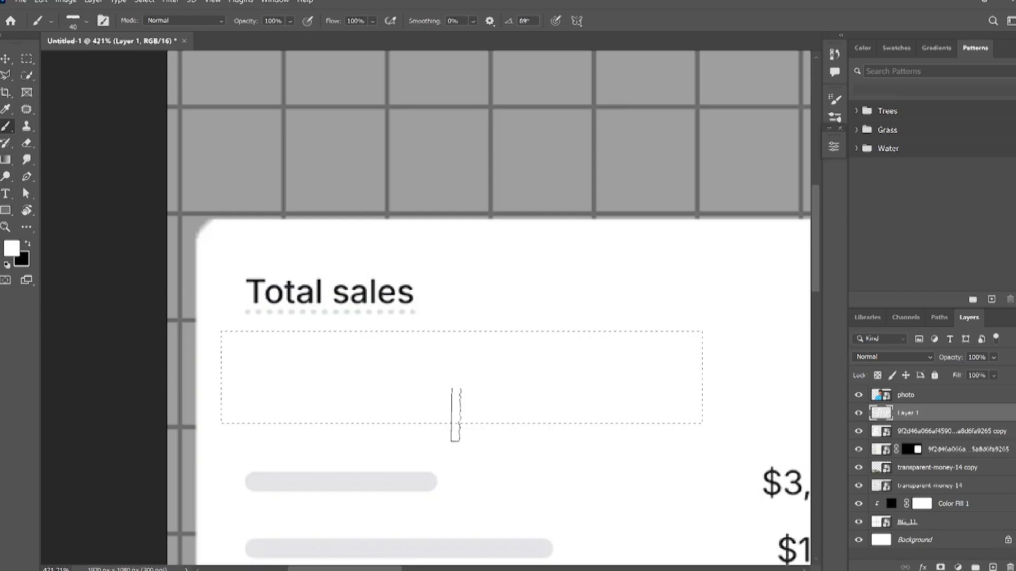
{"action": "key", "text": "ctrl+d"}
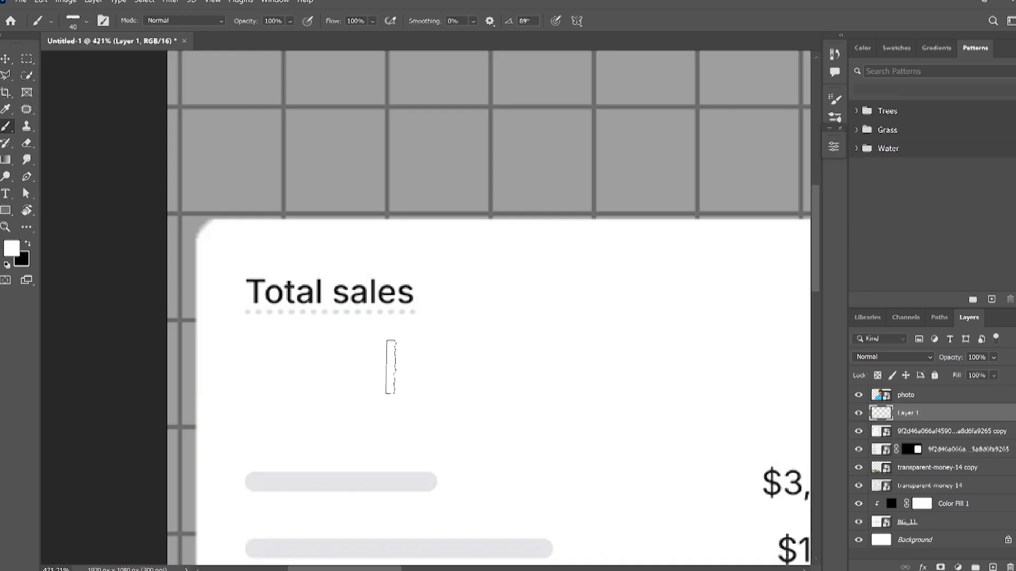
Compare the left card with and without the white cover layer, leaving that layer hidden
{"action": "left_click", "coordinate": [859, 414]}
{"action": "left_click", "coordinate": [858, 414]}
{"action": "left_click", "coordinate": [859, 413]}
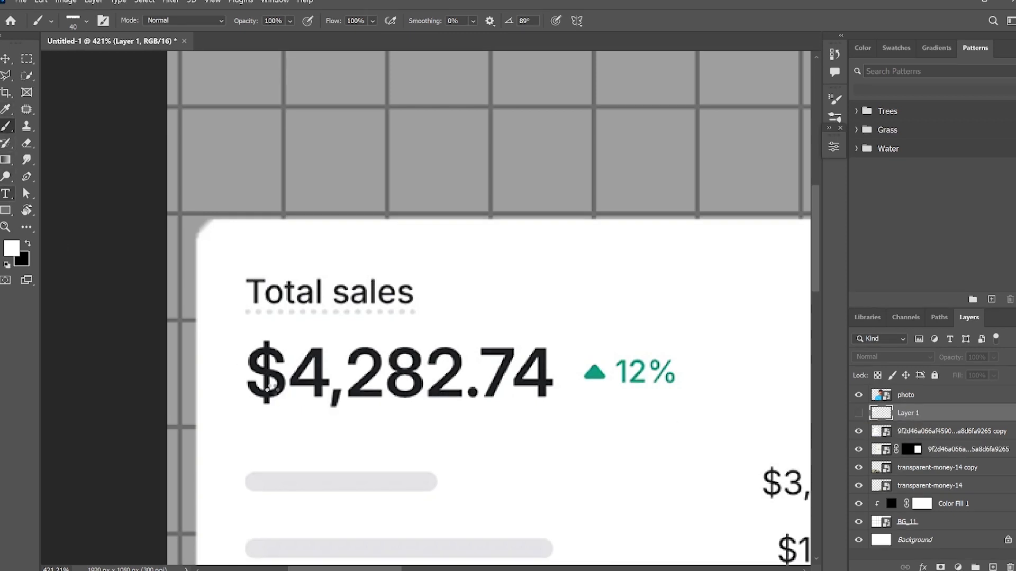
Add a $0.0056 text layer over the left card's total sales amount
{"action": "key", "text": "t"}
{"action": "left_click", "coordinate": [271, 387]}
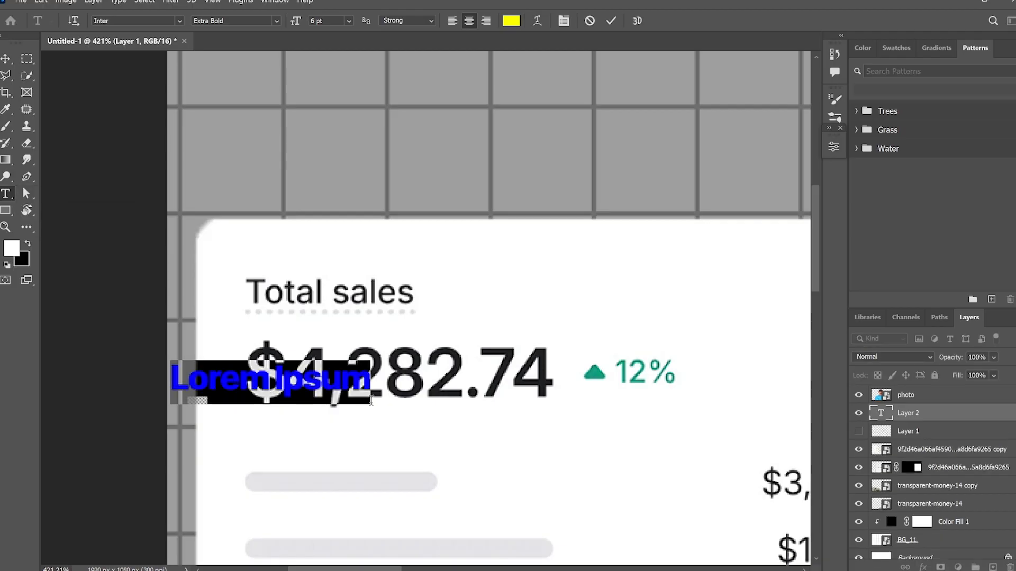
{"action": "type", "text": "$"}
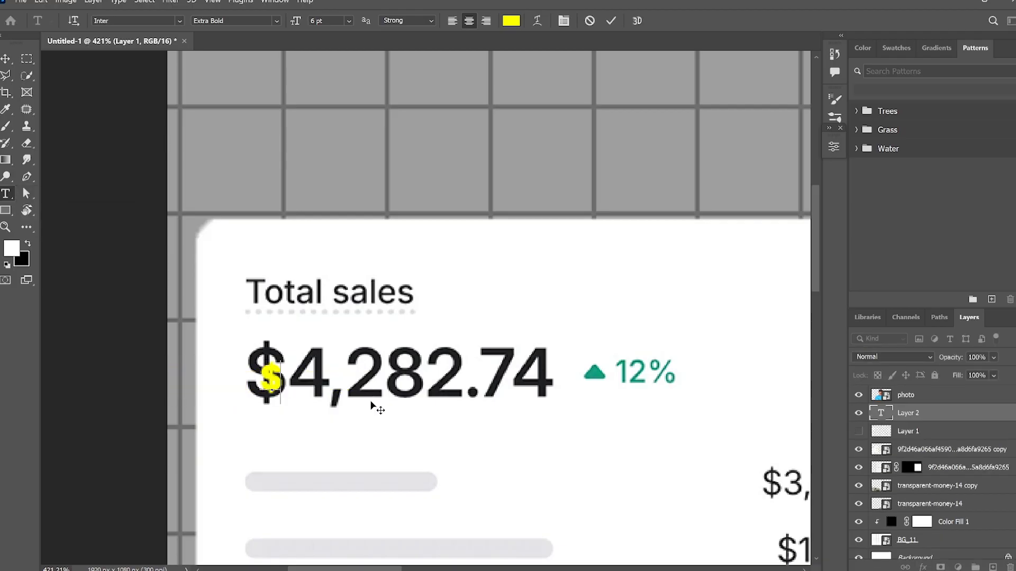
{"action": "type", "text": "5"}
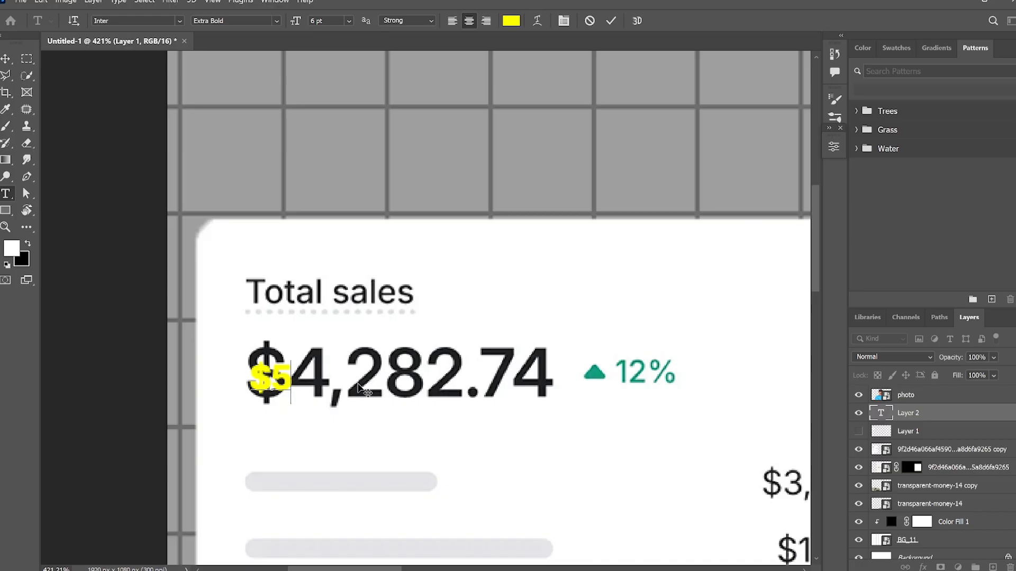
{"action": "key", "text": "BackSpace"}
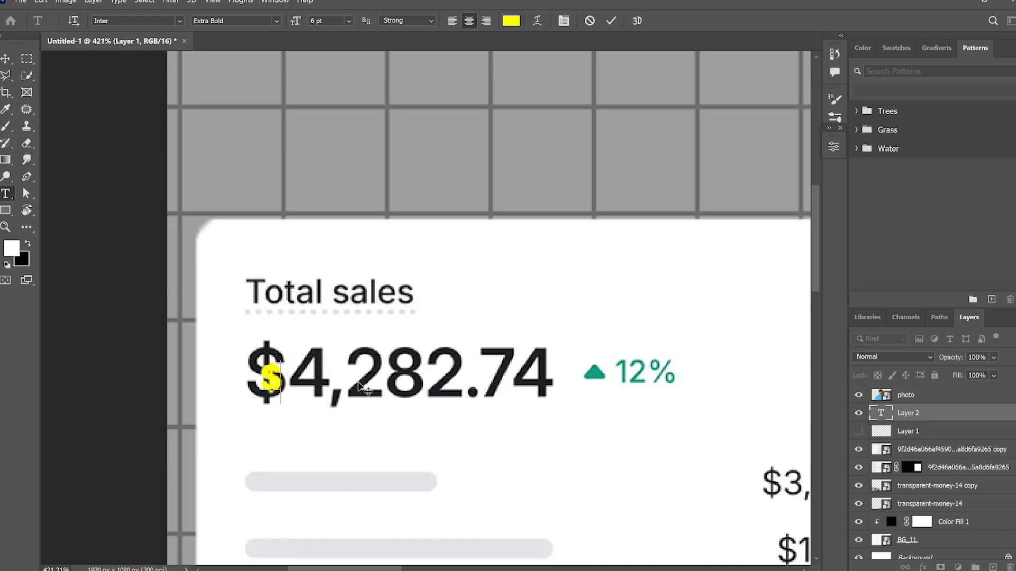
{"action": "type", "text": "0.006"}
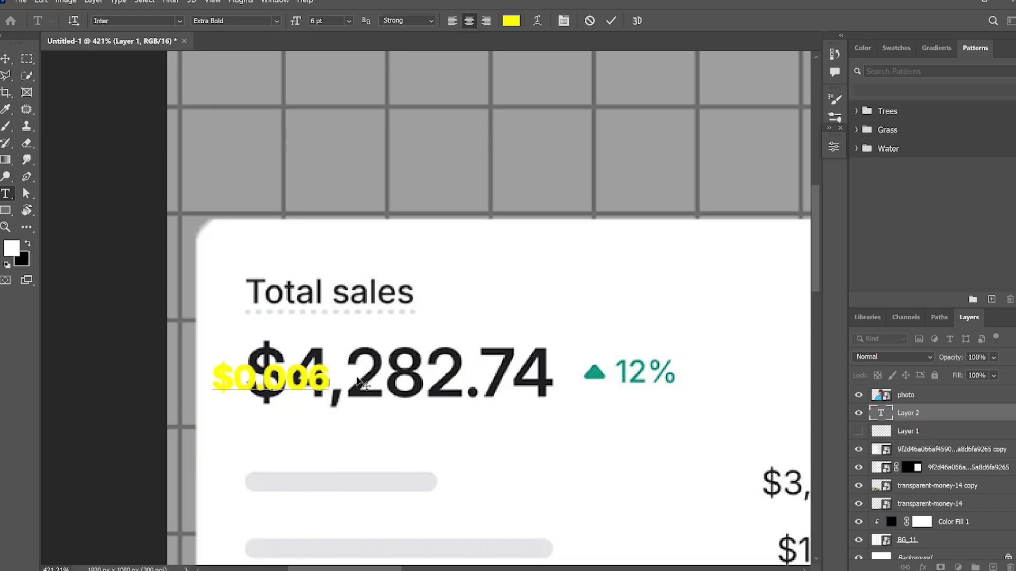
{"action": "key", "text": "BackSpace"}
{"action": "type", "text": "56"}
{"action": "left_click", "coordinate": [6, 58]}
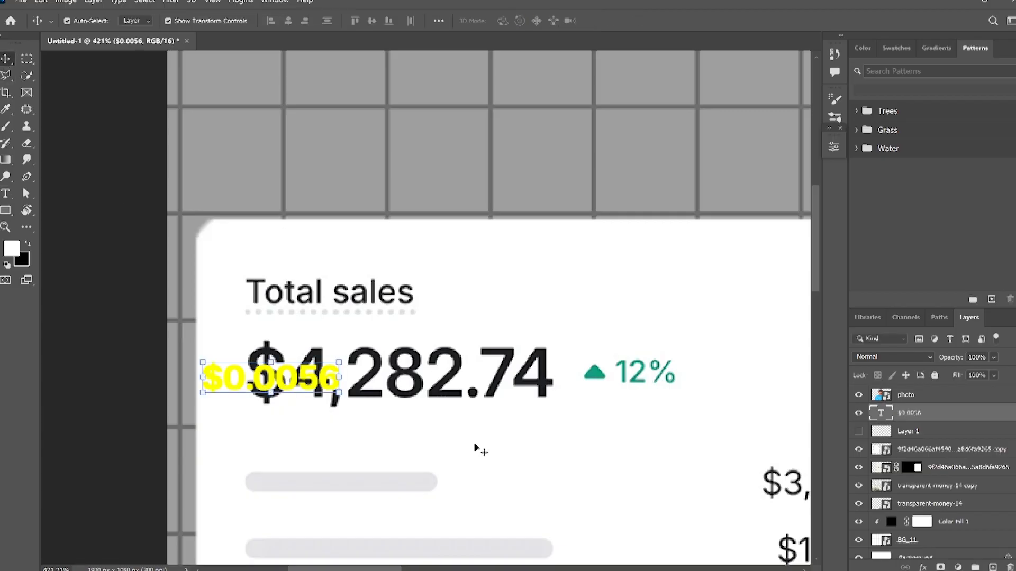
Recolour the $0.0056 text to the dark grey #1e2021 sampled from the card's original amount
{"action": "left_click", "coordinate": [834, 146]}
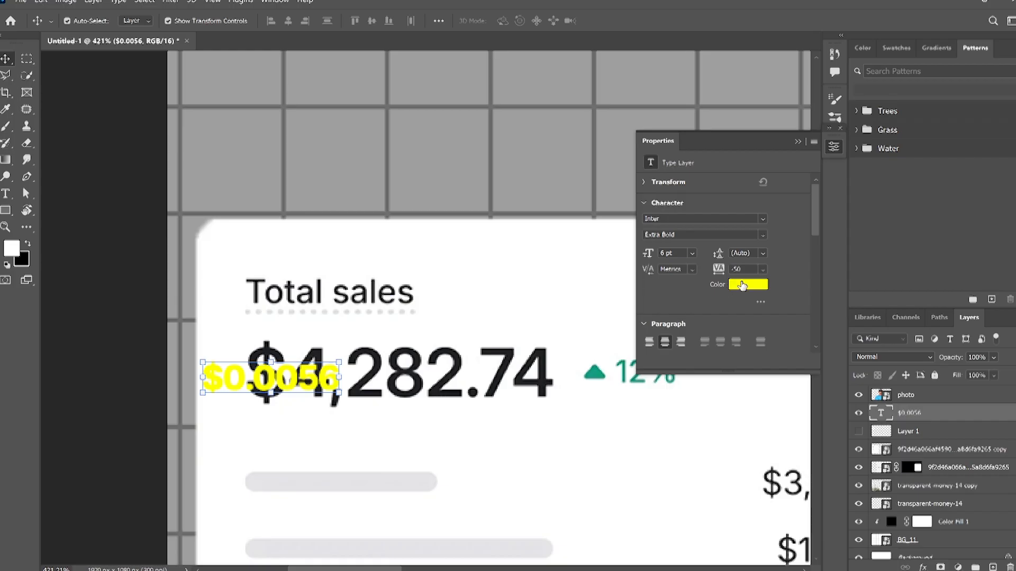
{"action": "left_click", "coordinate": [743, 286]}
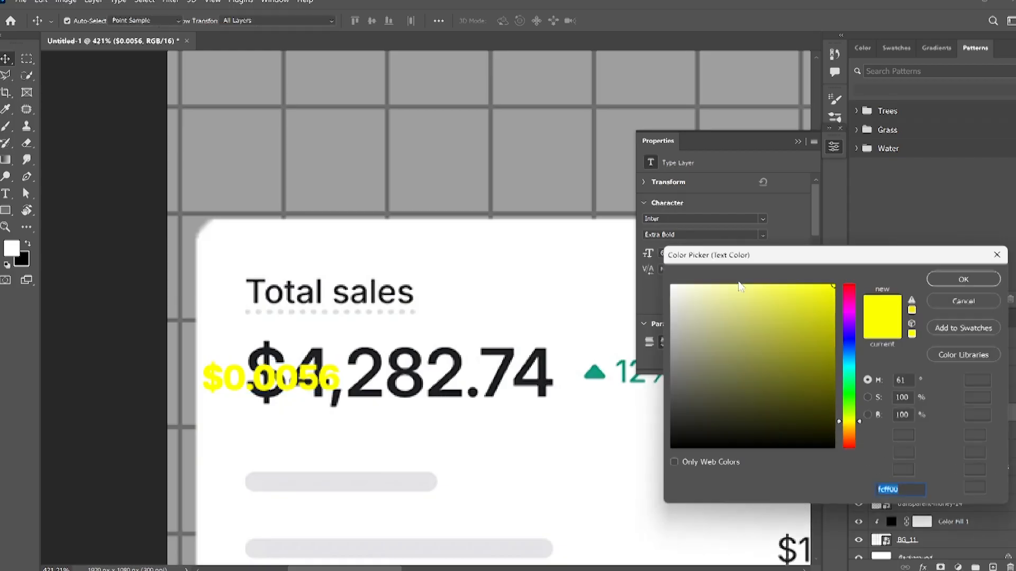
{"action": "left_click", "coordinate": [527, 364]}
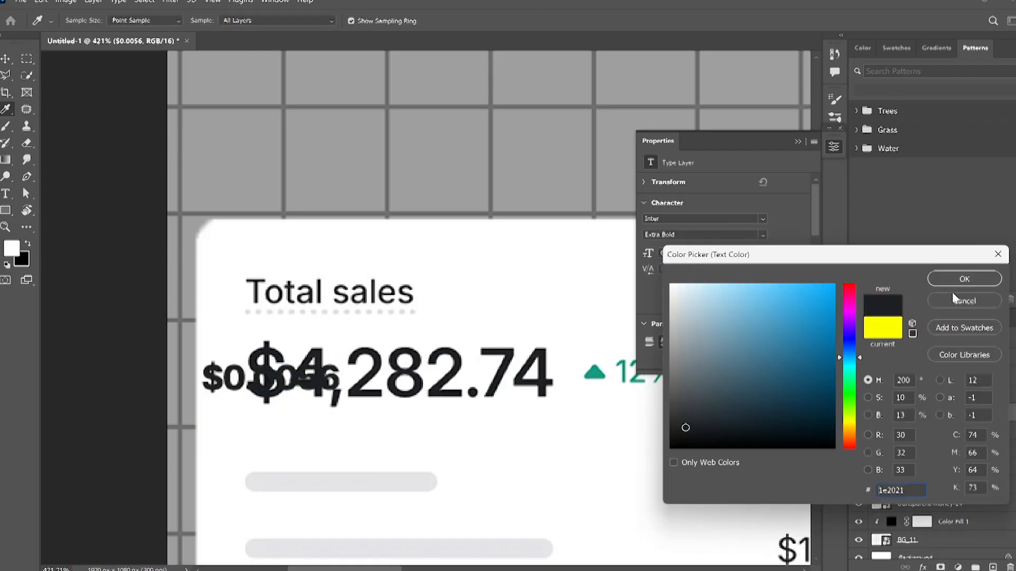
{"action": "left_click", "coordinate": [964, 279]}
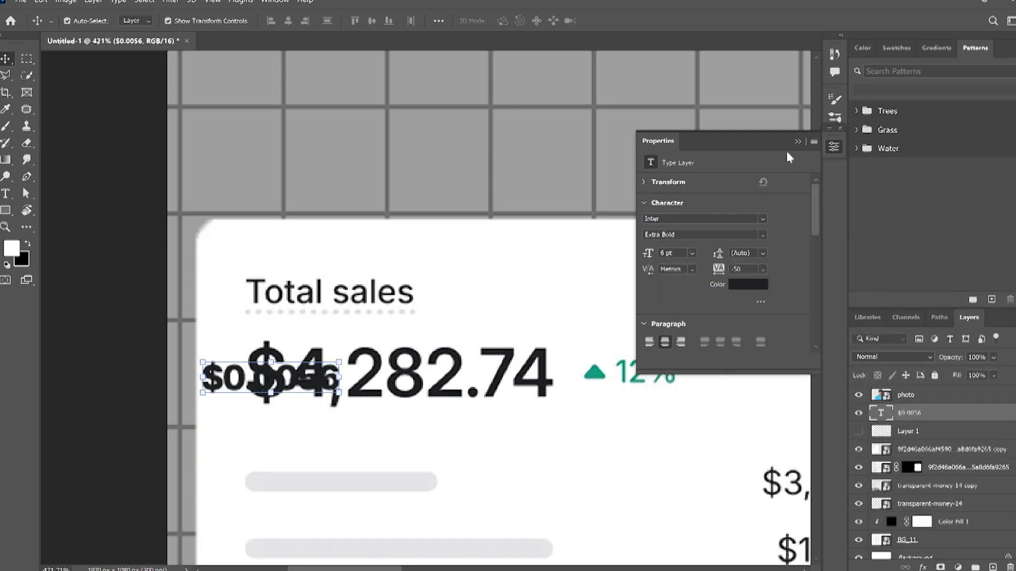
{"action": "left_click", "coordinate": [797, 142]}
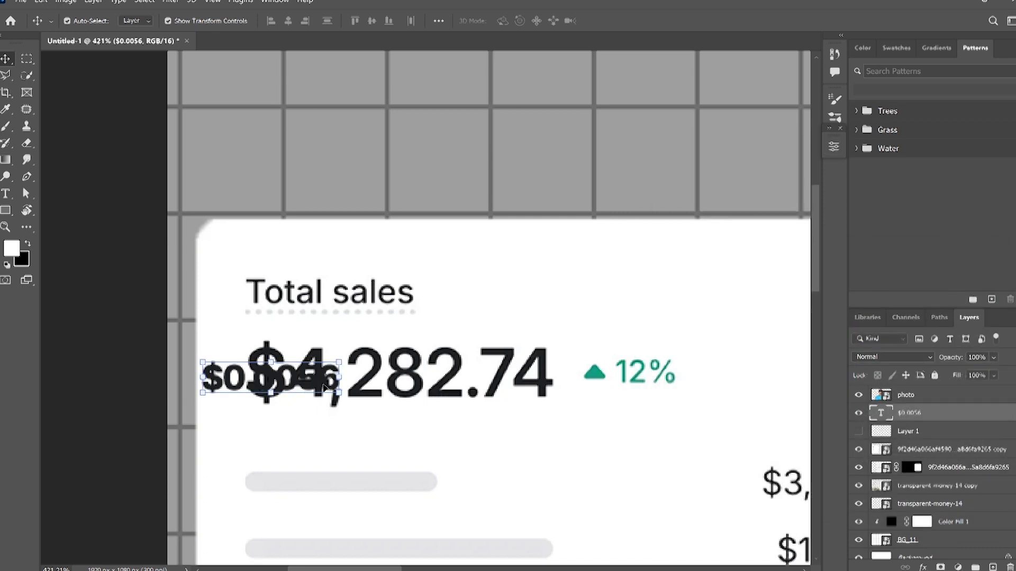
Enlarge the $0.0056 text to about 234% and set its font to SF Pro Display Bold
{"action": "left_click_drag", "start_coordinate": [344, 377], "coordinate": [530, 376]}
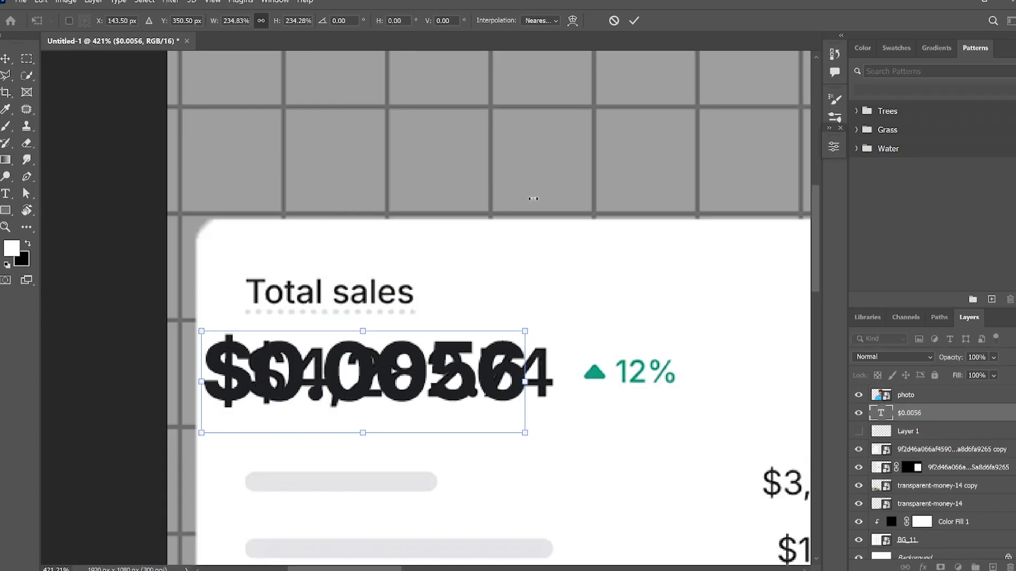
{"action": "left_click", "coordinate": [634, 22]}
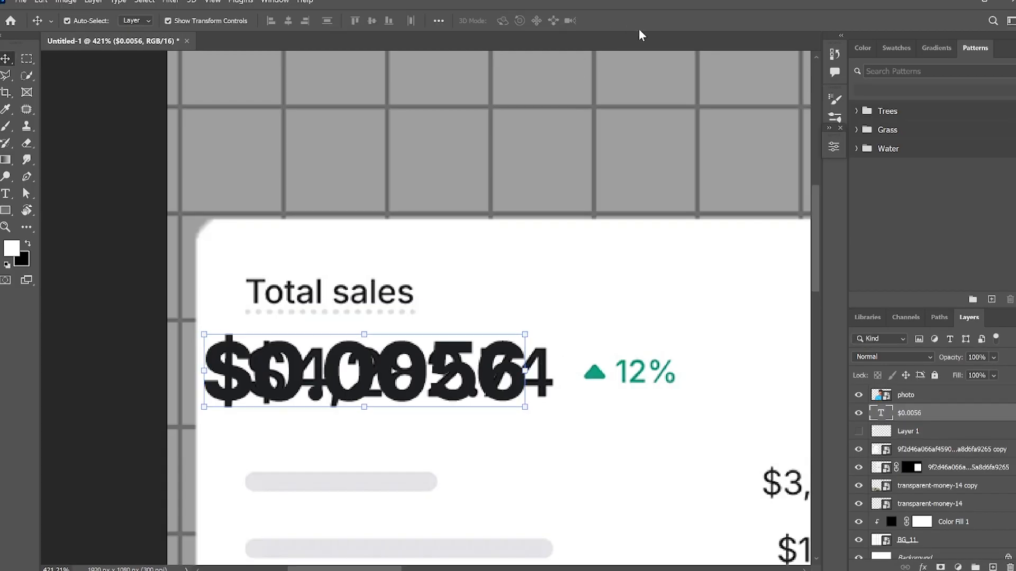
{"action": "left_click", "coordinate": [834, 147]}
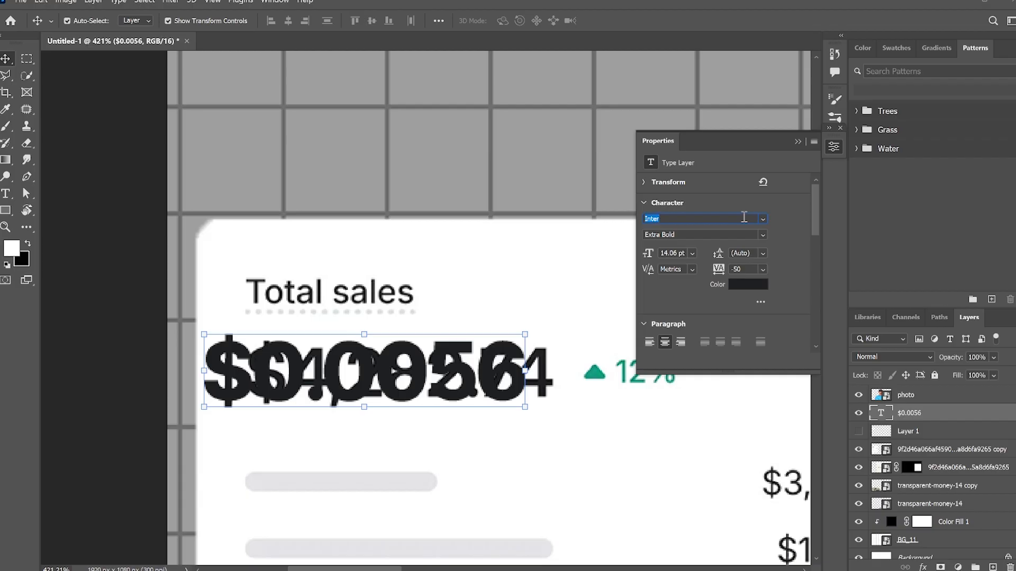
{"action": "type", "text": "sf"}
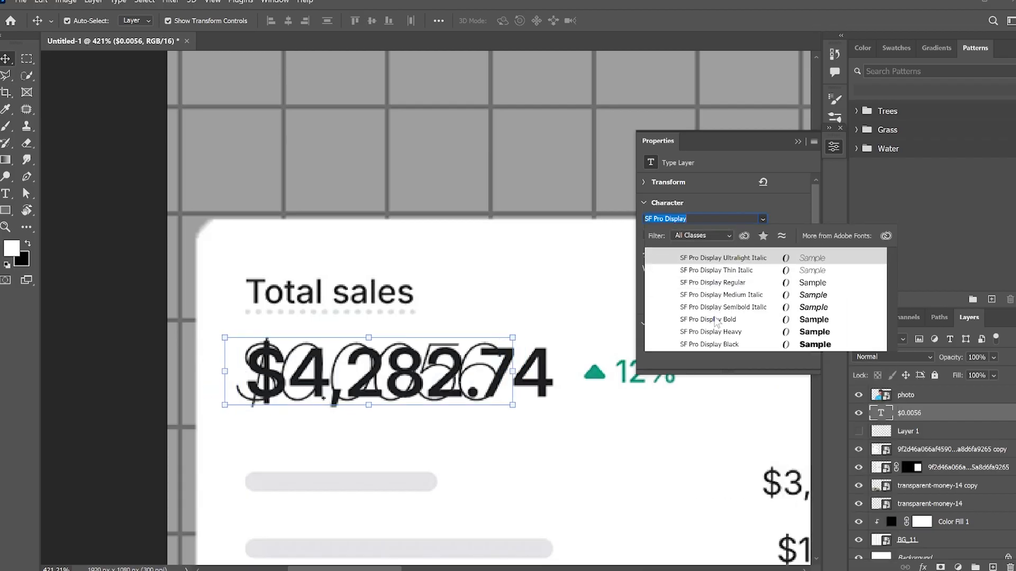
{"action": "left_click", "coordinate": [714, 320]}
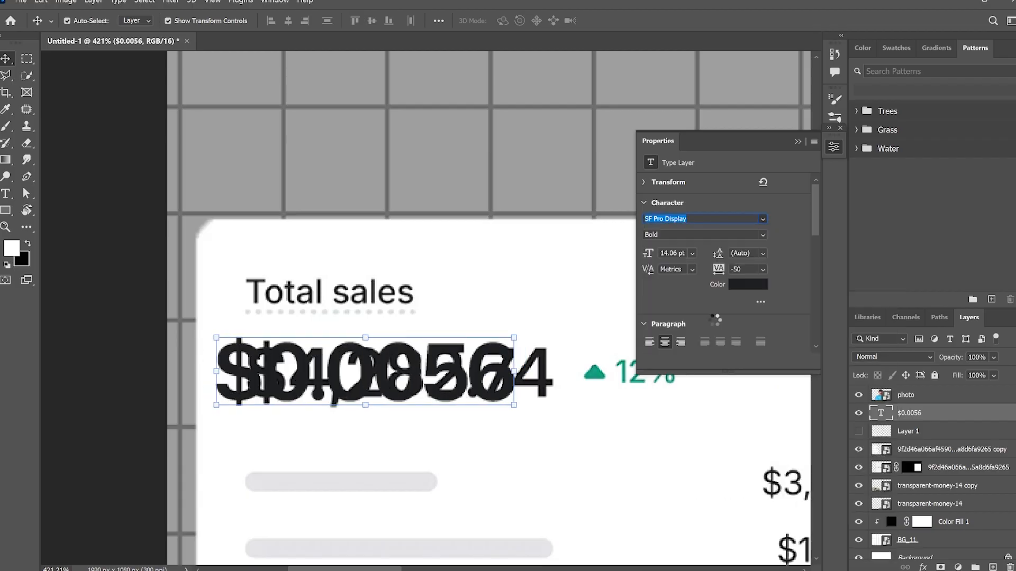
{"action": "left_click", "coordinate": [798, 140]}
Align the $0.0056 text under the left card's Total sales label, show the white cover layer, and clear the layer selection
{"action": "left_click_drag", "start_coordinate": [480, 387], "coordinate": [508, 382]}
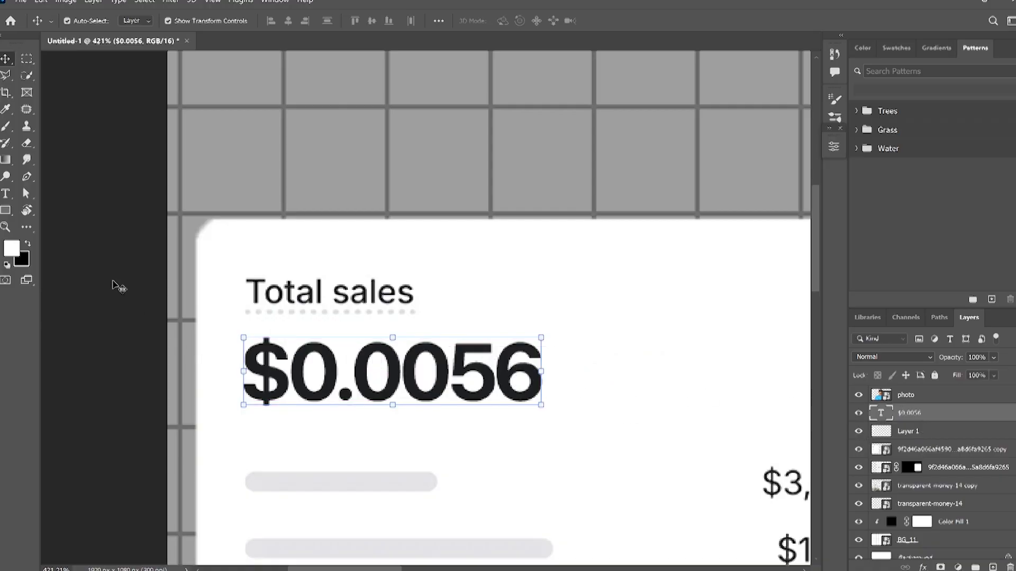
{"action": "left_click", "coordinate": [113, 229]}
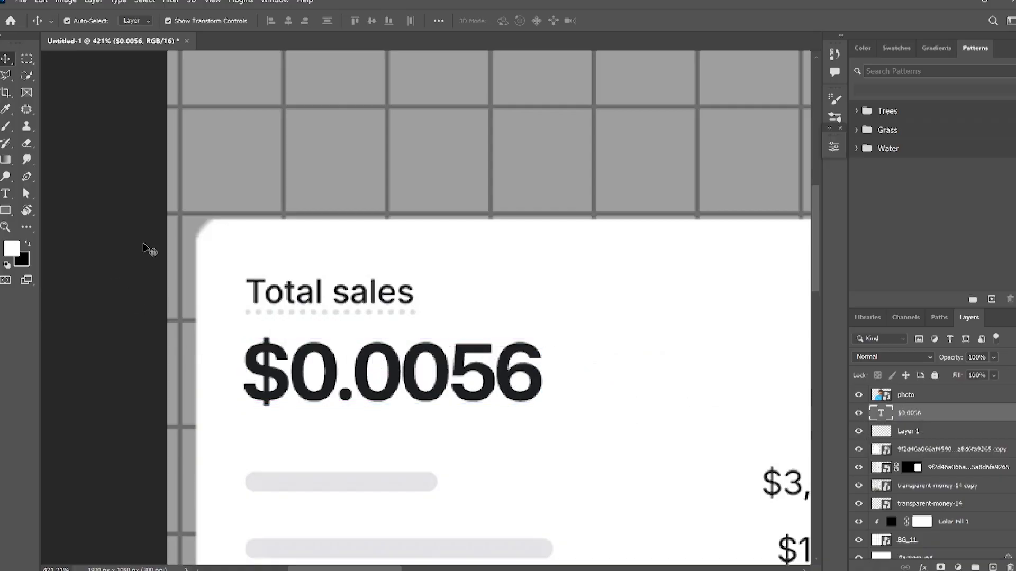
{"action": "scroll", "coordinate": [267, 374], "scroll_direction": "down", "scroll_amount": 2}
{"action": "scroll", "coordinate": [267, 373], "scroll_direction": "down", "scroll_amount": 10}
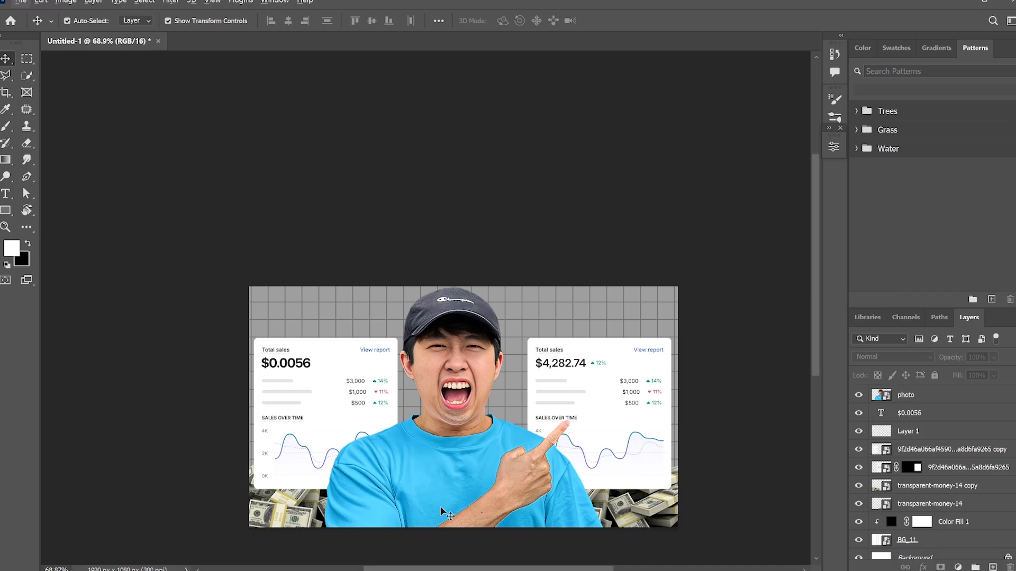
Switch to File Explorer and open the GRAPH PNG folder inside THUMBNAILS ASSESTS > PNGS on drive D
{"action": "left_click", "coordinate": [961, 3]}
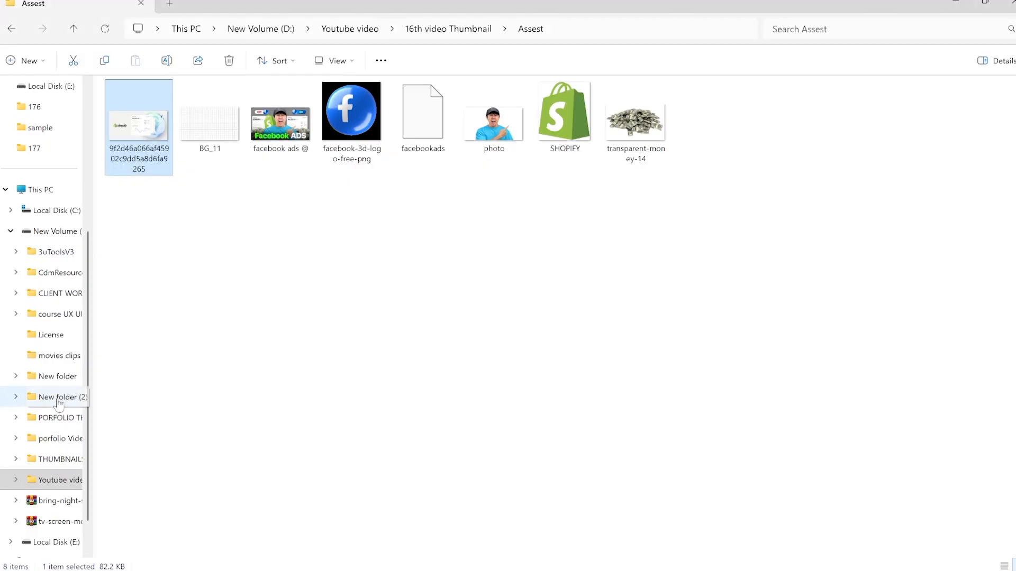
{"action": "left_click", "coordinate": [11, 231]}
{"action": "left_click", "coordinate": [56, 463]}
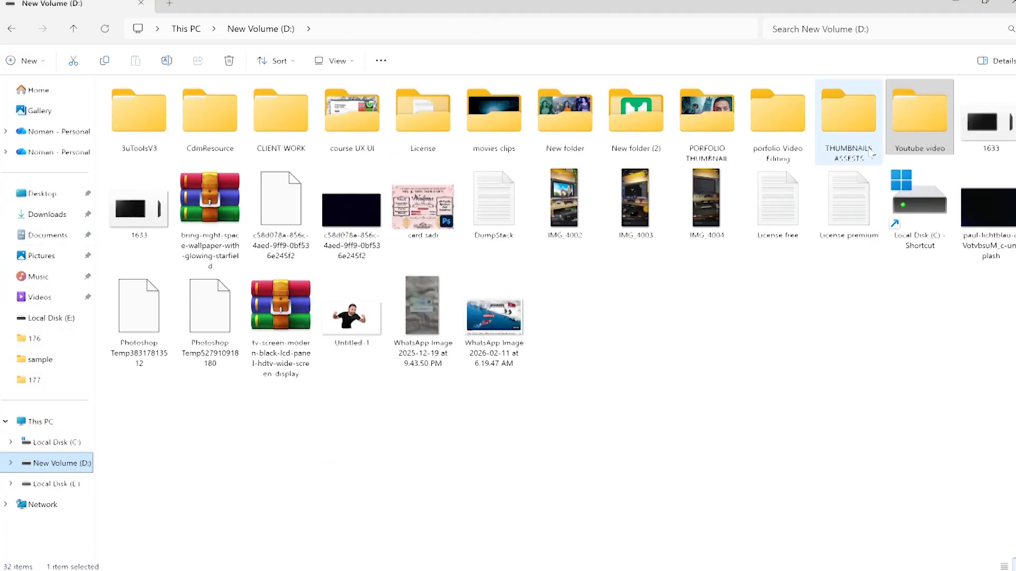
{"action": "double_click", "coordinate": [850, 140]}
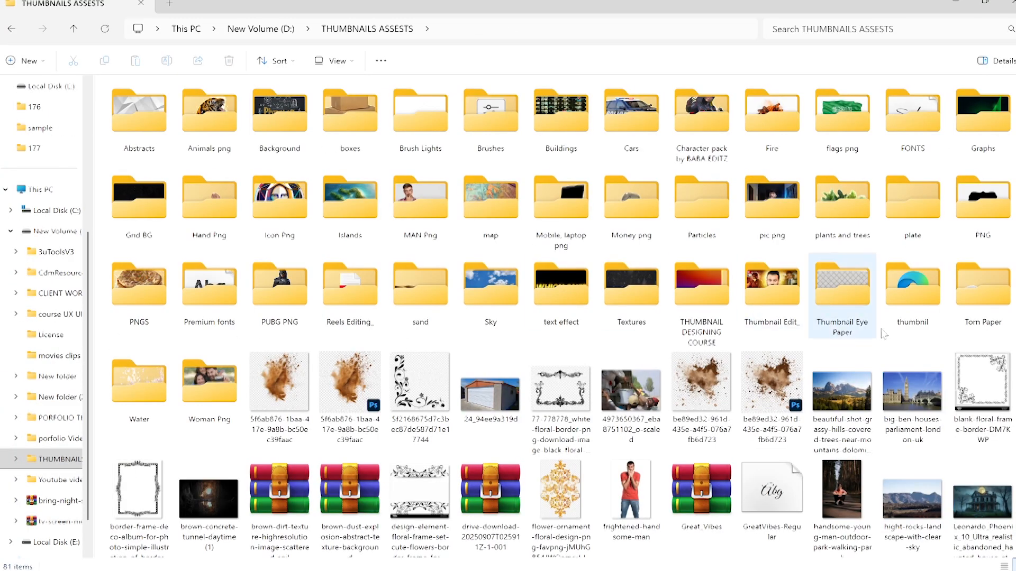
{"action": "double_click", "coordinate": [139, 286]}
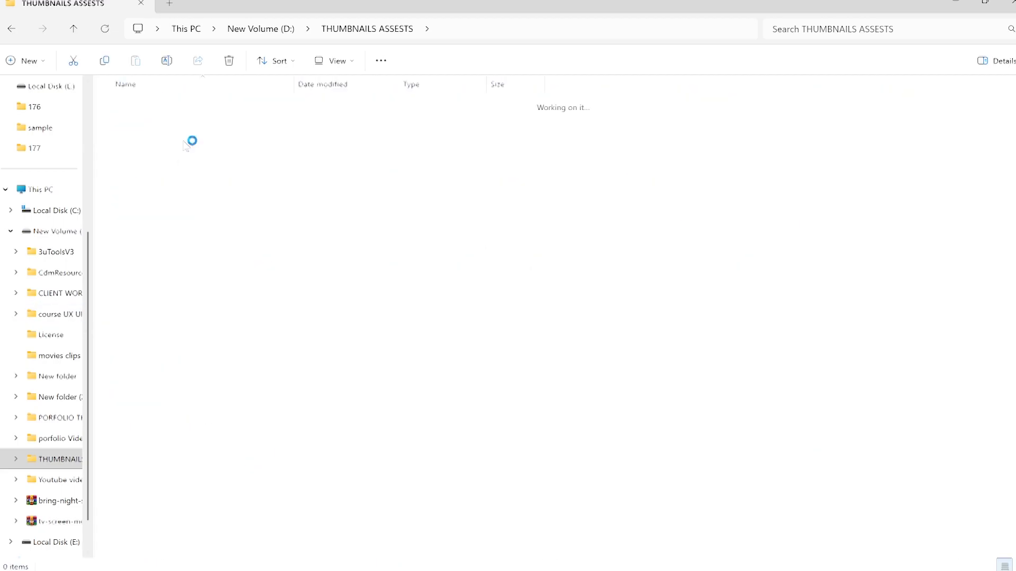
{"action": "double_click", "coordinate": [261, 125]}
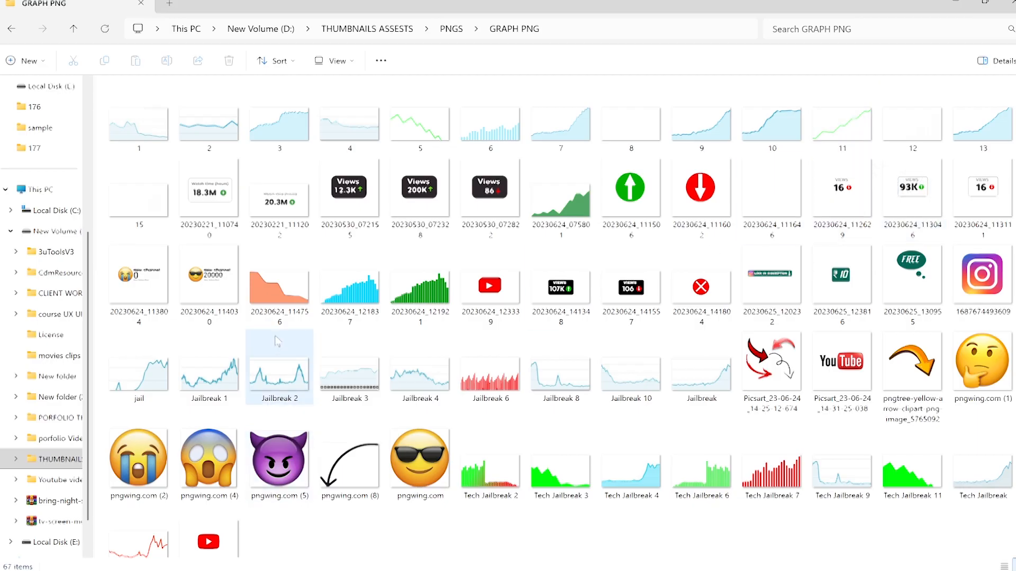
Copy the red line graph image named tech from the GRAPH PNG folder
{"action": "left_click", "coordinate": [280, 315]}
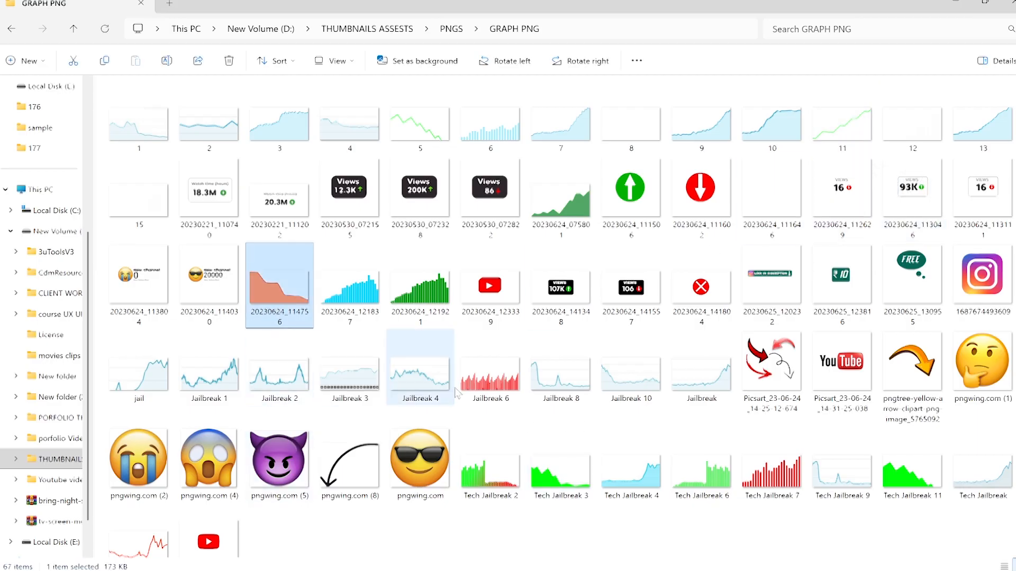
{"action": "scroll", "coordinate": [138, 371], "scroll_direction": "down", "scroll_amount": 1}
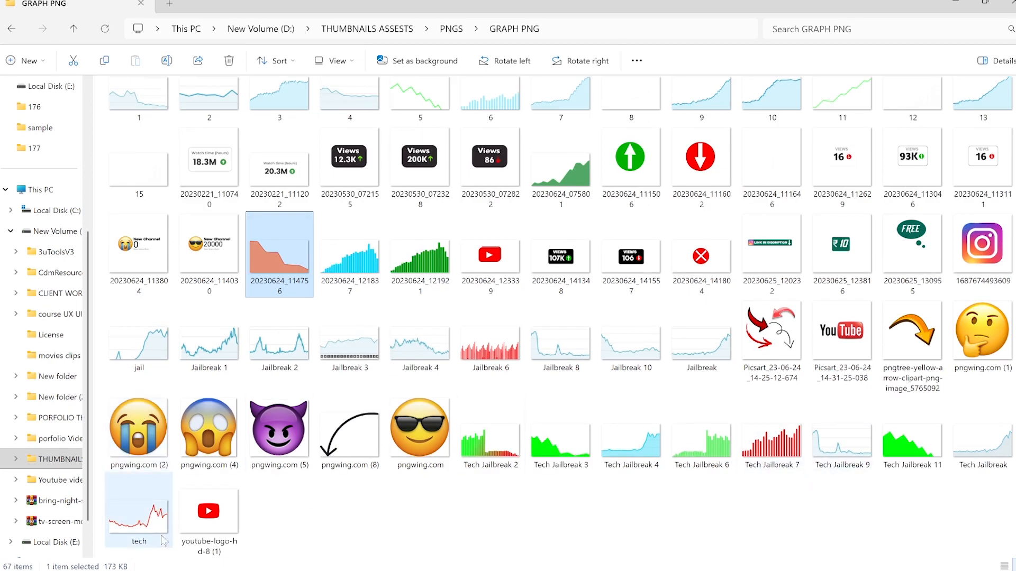
{"action": "left_click", "coordinate": [143, 520]}
{"action": "right_click", "coordinate": [142, 518]}
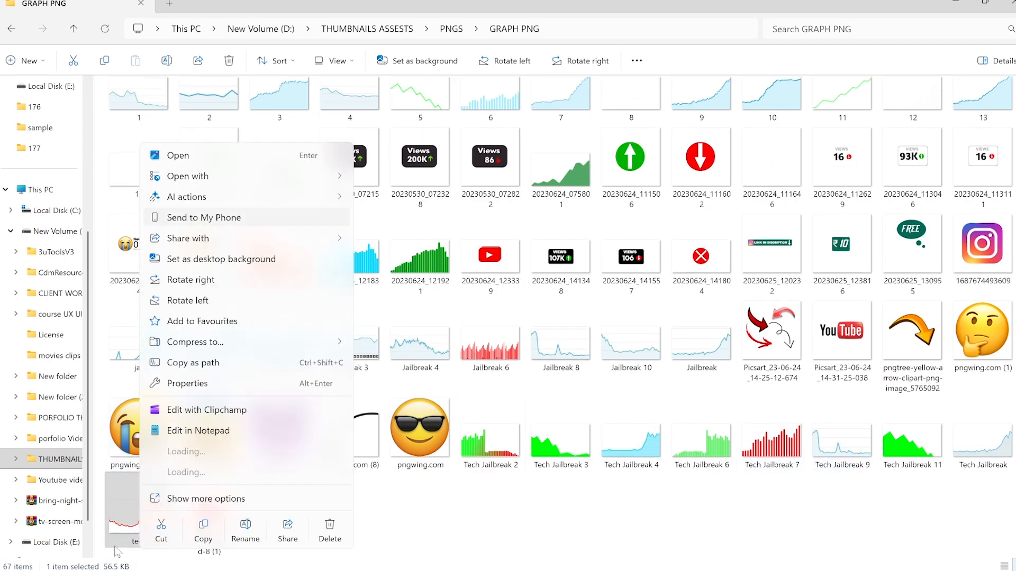
{"action": "left_click", "coordinate": [192, 532]}
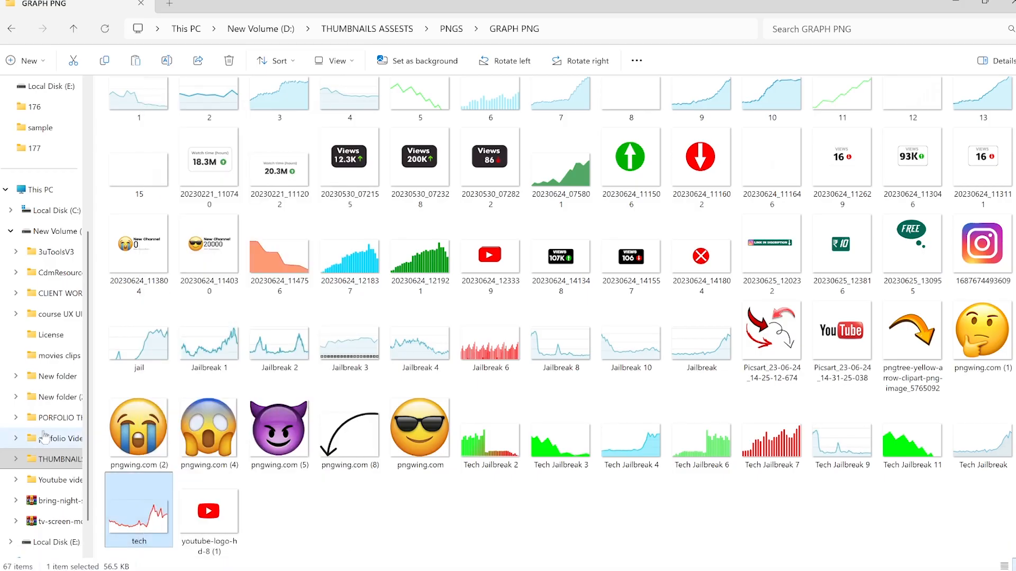
Paste the copied graph image into the Assest folder under Youtube video > 16th video Thumbnail
{"action": "left_click", "coordinate": [55, 231]}
{"action": "double_click", "coordinate": [919, 112]}
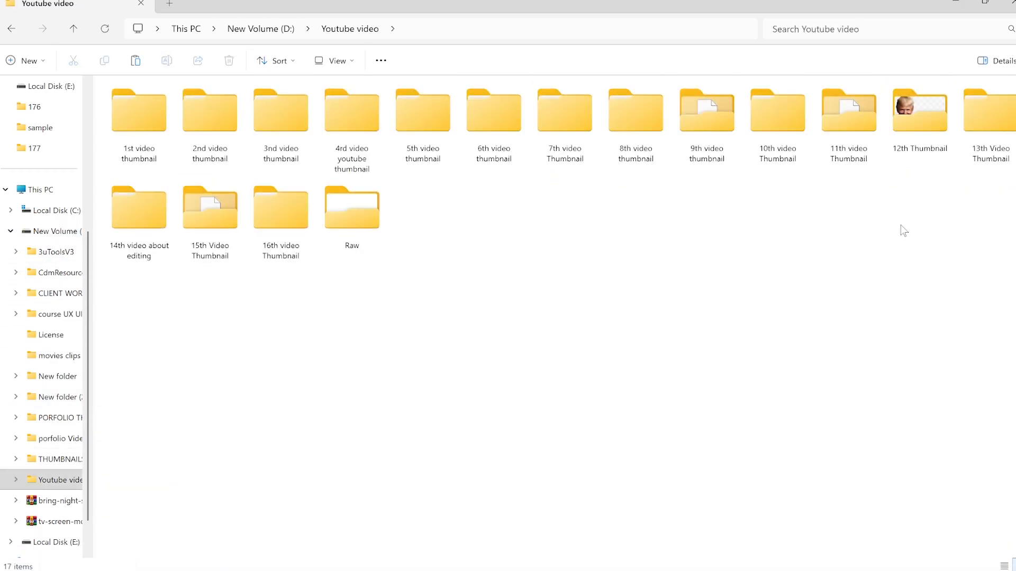
{"action": "double_click", "coordinate": [265, 223]}
{"action": "left_click", "coordinate": [160, 108]}
{"action": "double_click", "coordinate": [160, 109]}
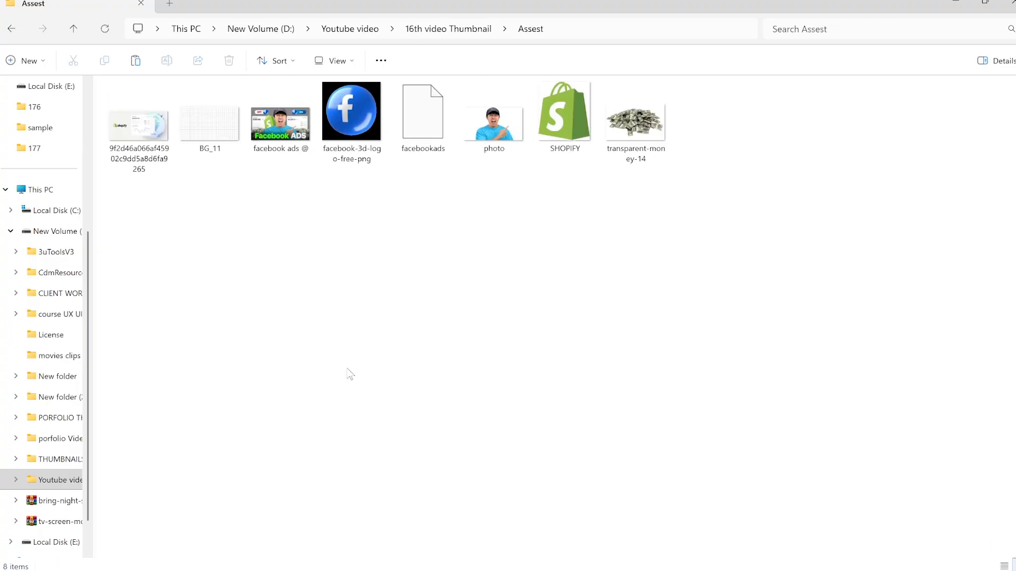
{"action": "key", "text": "ctrl+v"}
Place the tech graph image from the Assest folder into the Photoshop thumbnail document and hide the photo layer
{"action": "left_click", "coordinate": [778, 154]}
{"action": "left_click_drag", "start_coordinate": [706, 126], "coordinate": [341, 461]}
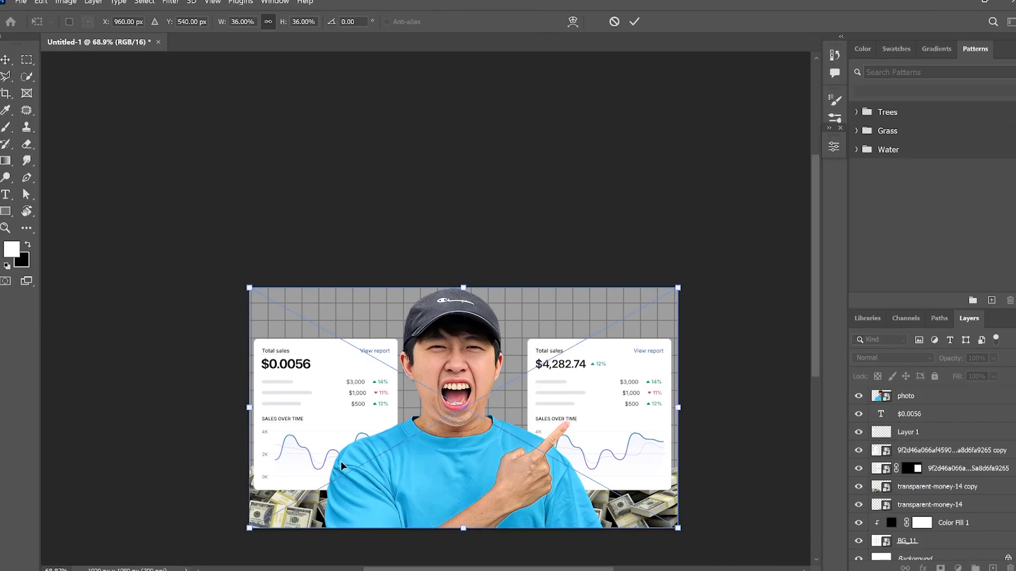
{"action": "key", "text": "Return"}
{"action": "left_click", "coordinate": [859, 414]}
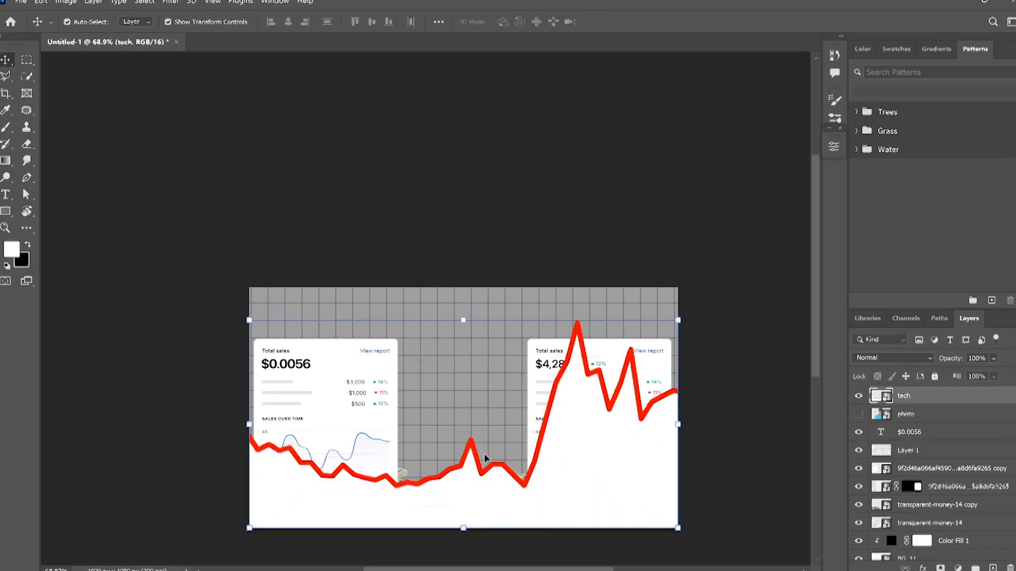
Shrink the red tech graph to about a quarter of the canvas width and move it over the left card's upper edge
{"action": "scroll", "coordinate": [384, 446], "scroll_direction": "up", "scroll_amount": 3}
{"action": "left_click_drag", "start_coordinate": [773, 419], "coordinate": [344, 458]}
{"action": "left_click_drag", "start_coordinate": [361, 470], "coordinate": [398, 399]}
{"action": "key", "text": "Return"}
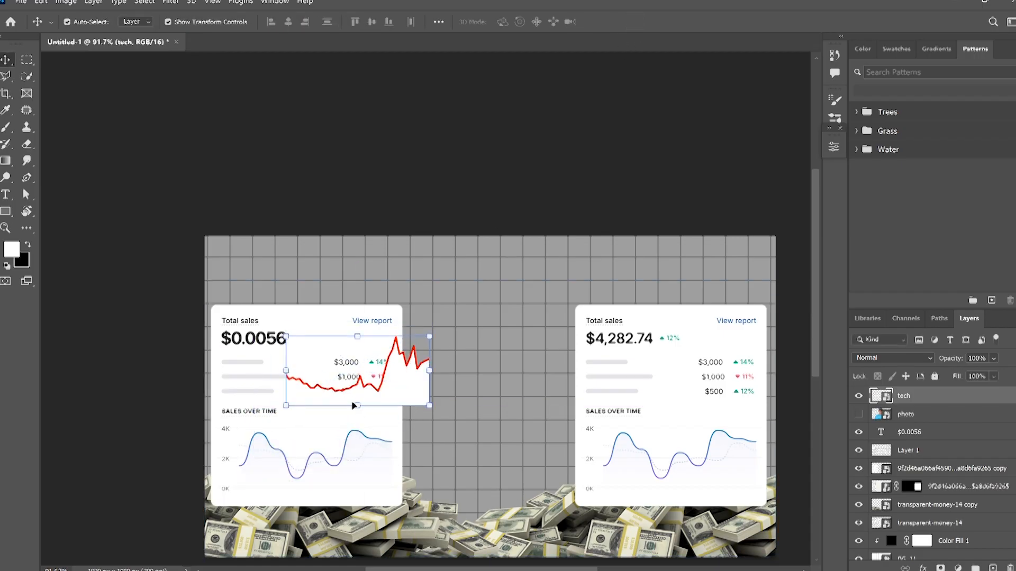
{"action": "left_click_drag", "start_coordinate": [347, 402], "coordinate": [295, 325]}
{"action": "scroll", "coordinate": [232, 480], "scroll_direction": "up", "scroll_amount": 5}
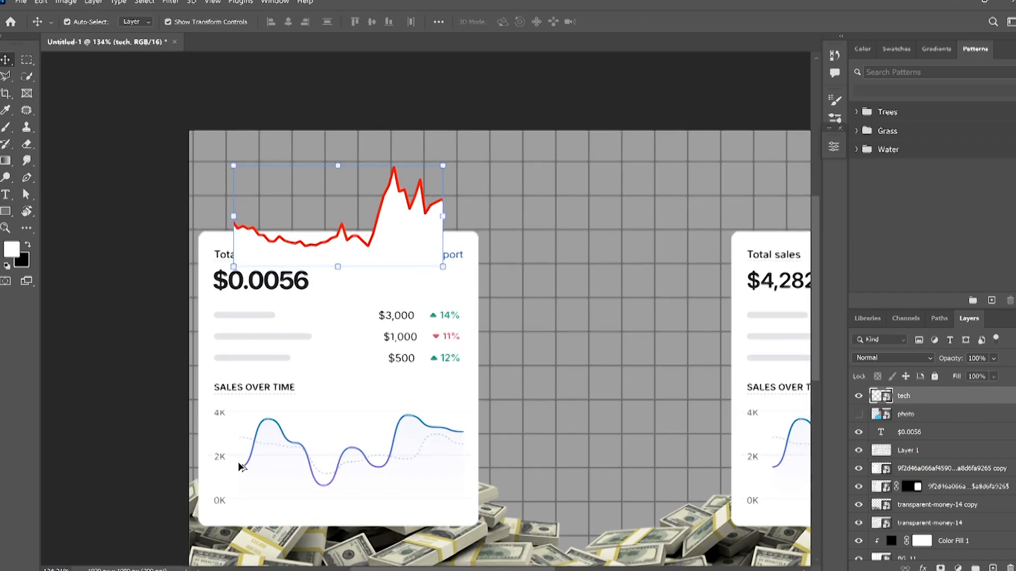
{"action": "scroll", "coordinate": [238, 467], "scroll_direction": "down", "scroll_amount": 2}
{"action": "scroll", "coordinate": [238, 466], "scroll_direction": "up", "scroll_amount": 1}
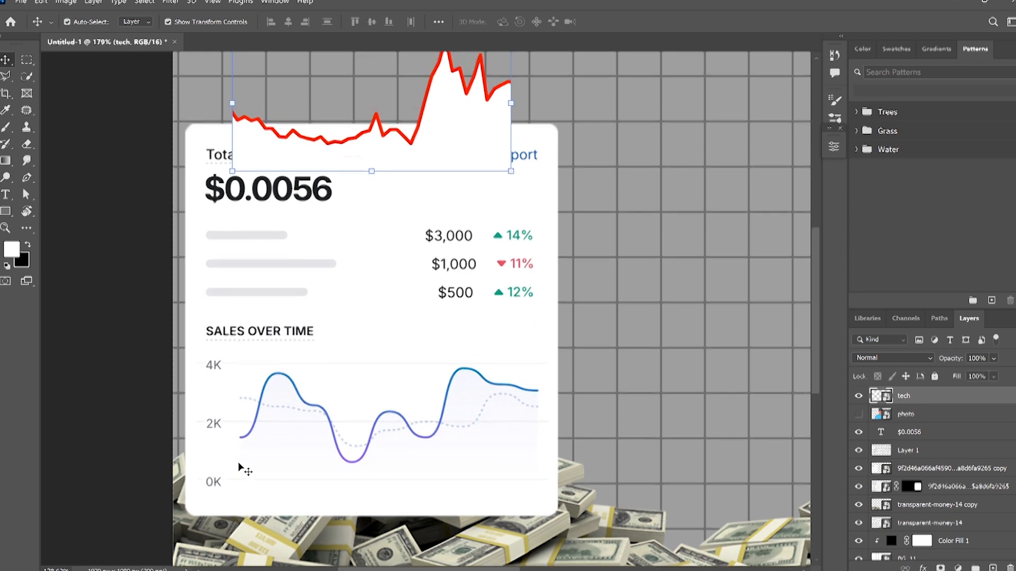
Add a new layer above the left sales card's layer and marquee-select the card's blue graph area
{"action": "scroll", "coordinate": [241, 470], "scroll_direction": "up", "scroll_amount": 1}
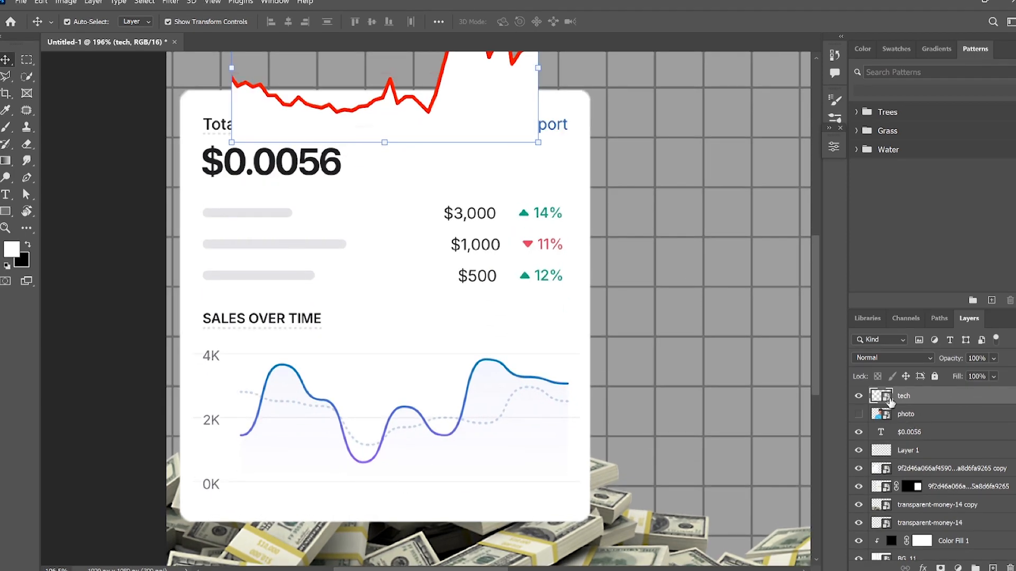
{"action": "left_click", "coordinate": [865, 398]}
{"action": "left_click", "coordinate": [865, 398]}
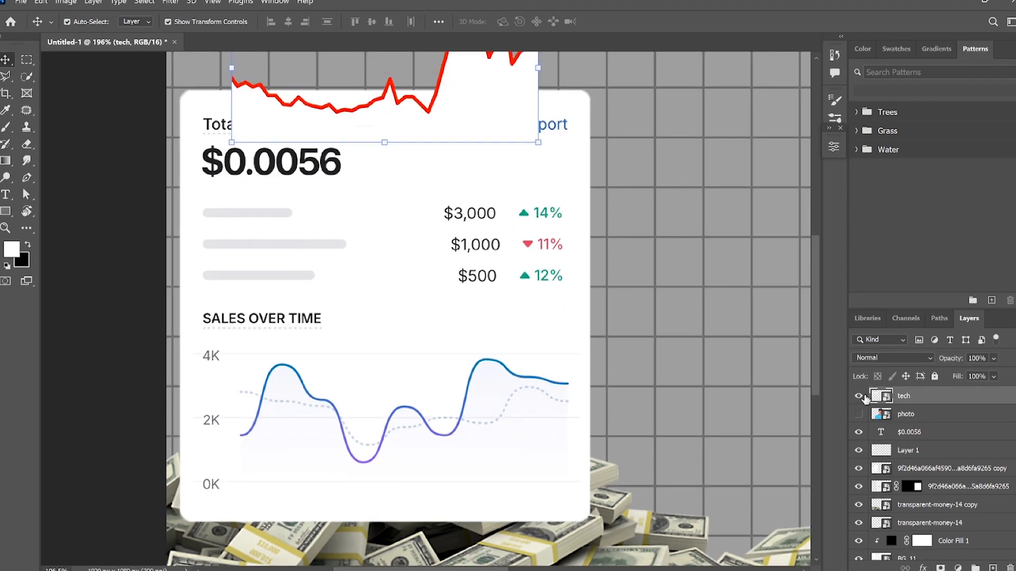
{"action": "left_click", "coordinate": [863, 473]}
{"action": "left_click", "coordinate": [883, 471]}
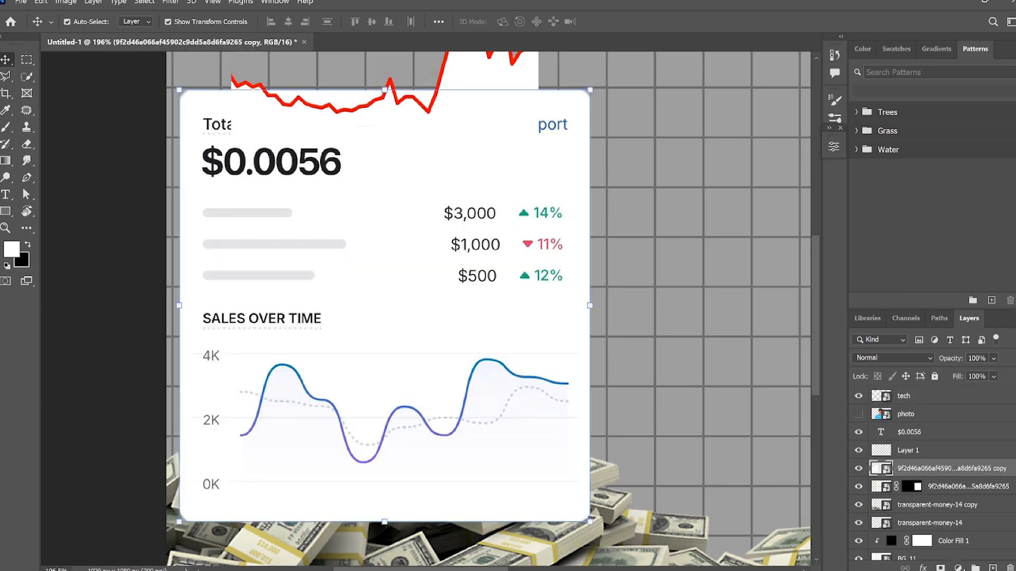
{"action": "left_click", "coordinate": [992, 568]}
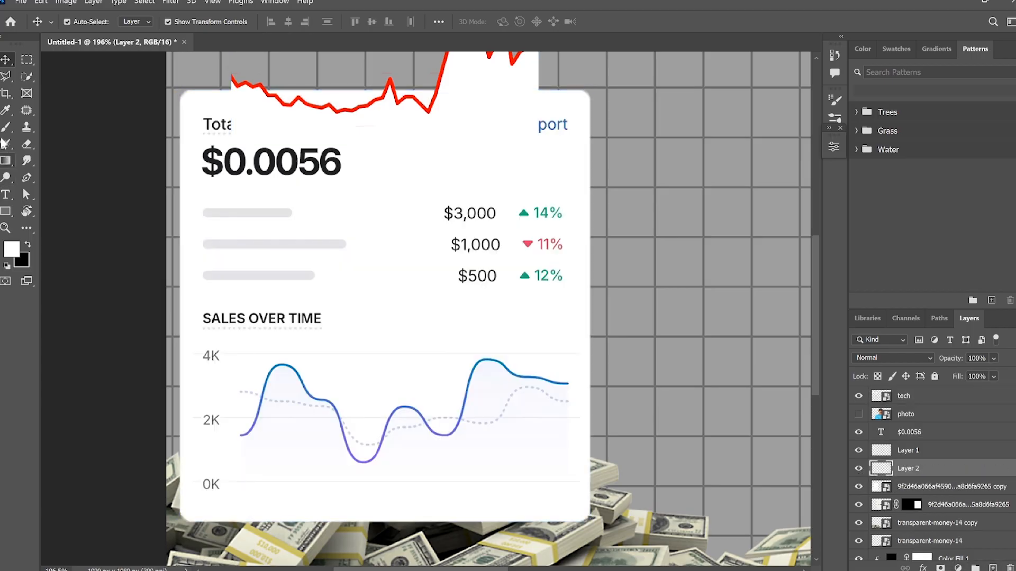
{"action": "left_click", "coordinate": [26, 59]}
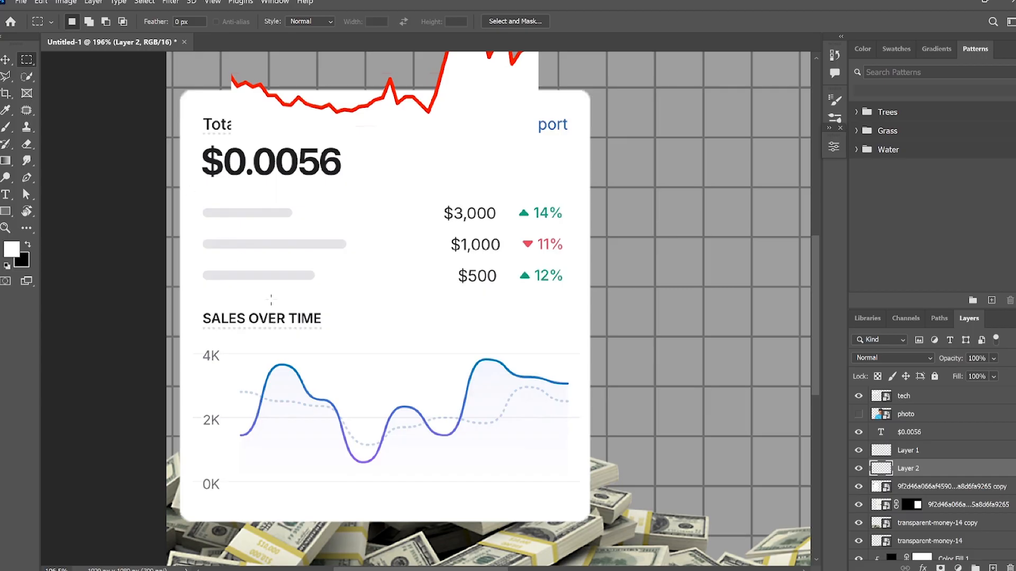
{"action": "mouse_move", "coordinate": [231, 353]}
{"action": "left_mouse_down"}
{"action": "mouse_move", "coordinate": [362, 458]}
{"action": "mouse_move", "coordinate": [472, 498]}
{"action": "mouse_move", "coordinate": [578, 497]}
{"action": "left_mouse_up"}
Paint the selected area white with the Brush, enlarged to 175, to cover the blue graph and gridlines, and deselect
{"action": "left_click", "coordinate": [7, 127]}
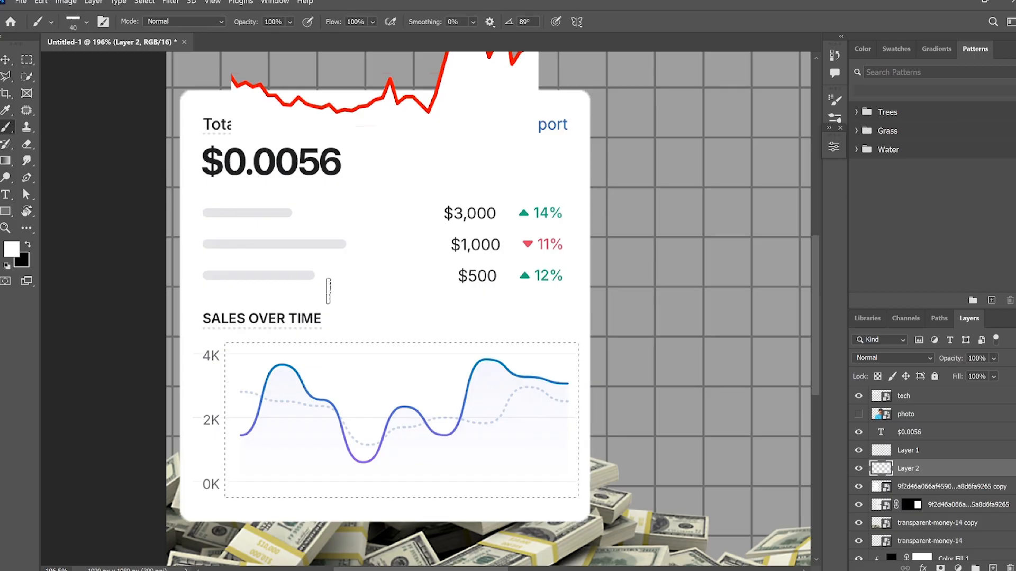
{"action": "key", "text": "i"}
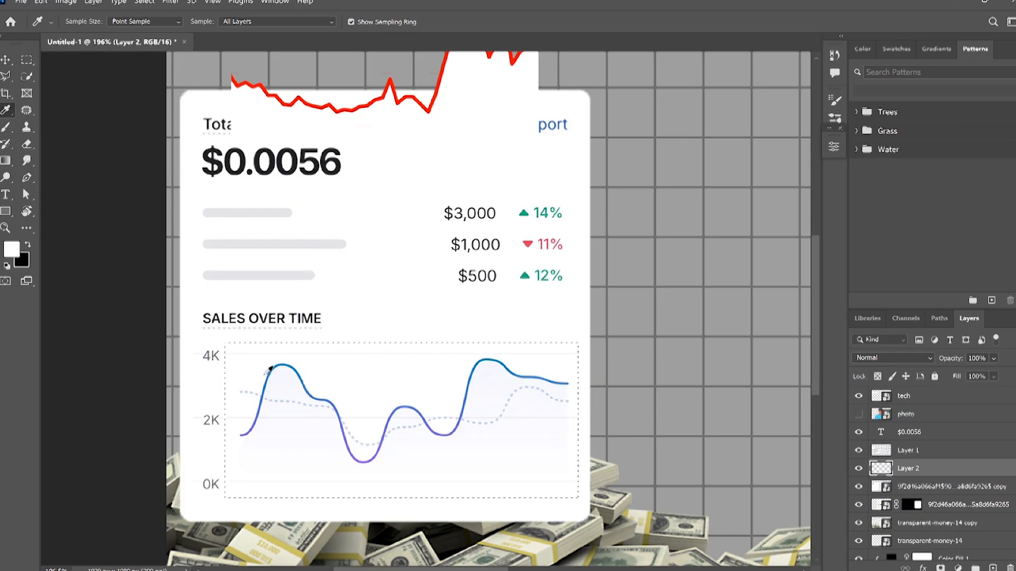
{"action": "left_click", "coordinate": [6, 127]}
{"action": "left_click_drag", "start_coordinate": [200, 365], "coordinate": [582, 365]}
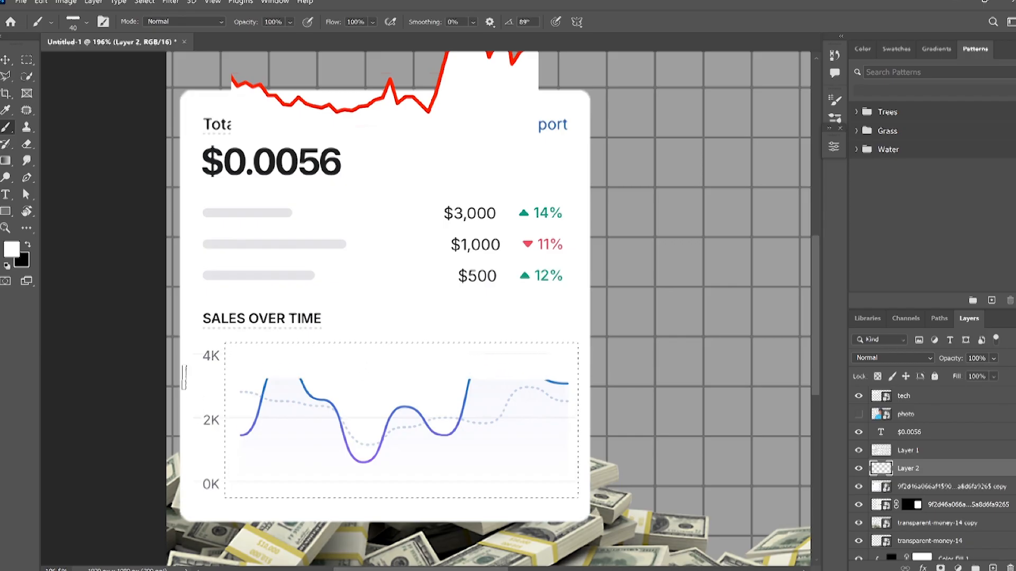
{"action": "key", "text": "bracketright"}
{"action": "key", "text": "bracketright"}
{"action": "key", "text": "bracketright"}
{"action": "key", "text": "bracketright"}
{"action": "key", "text": "bracketright"}
{"action": "key", "text": "bracketright"}
{"action": "key", "text": "bracketright"}
{"action": "key", "text": "bracketright"}
{"action": "key", "text": "bracketright"}
{"action": "left_click_drag", "start_coordinate": [465, 402], "coordinate": [702, 338]}
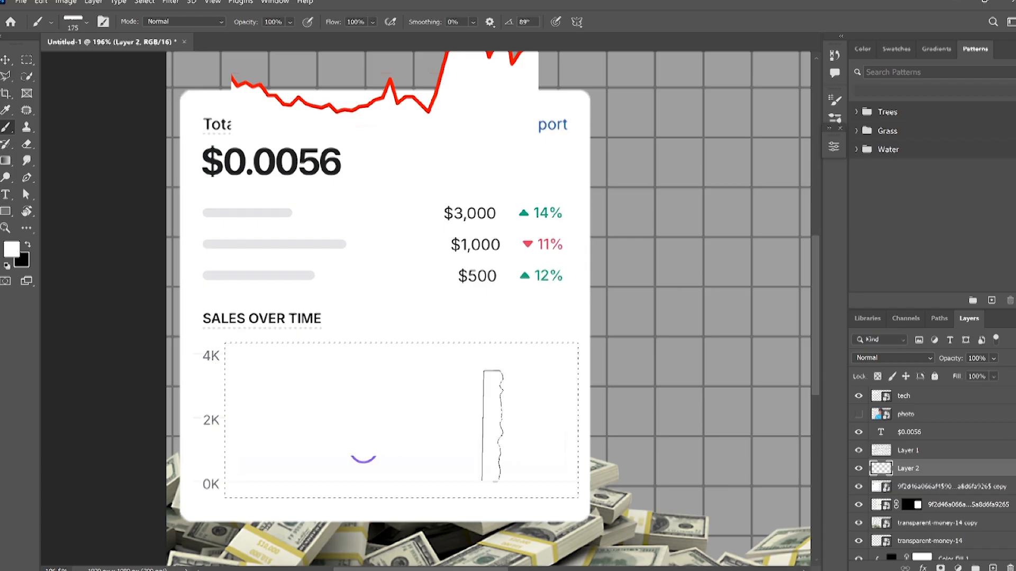
{"action": "left_click_drag", "start_coordinate": [492, 426], "coordinate": [632, 472]}
{"action": "key", "text": "ctrl+d"}
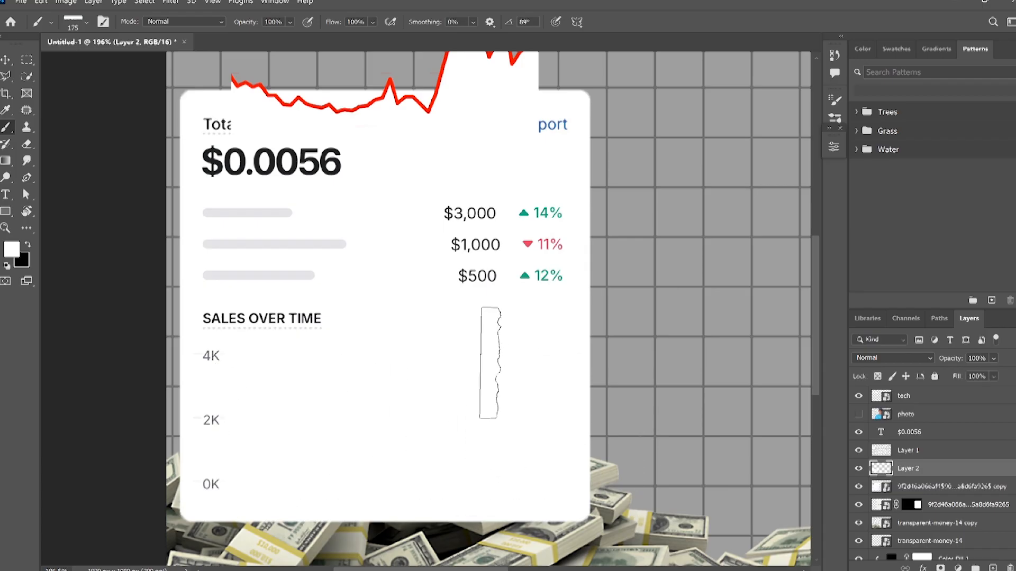
Move the red tech graph under SALES OVER TIME on the left card and enlarge it to about 10.06%
{"action": "left_click", "coordinate": [6, 59]}
{"action": "left_click", "coordinate": [465, 106]}
{"action": "left_click_drag", "start_coordinate": [466, 108], "coordinate": [472, 443]}
{"action": "left_click_drag", "start_coordinate": [540, 416], "coordinate": [577, 421]}
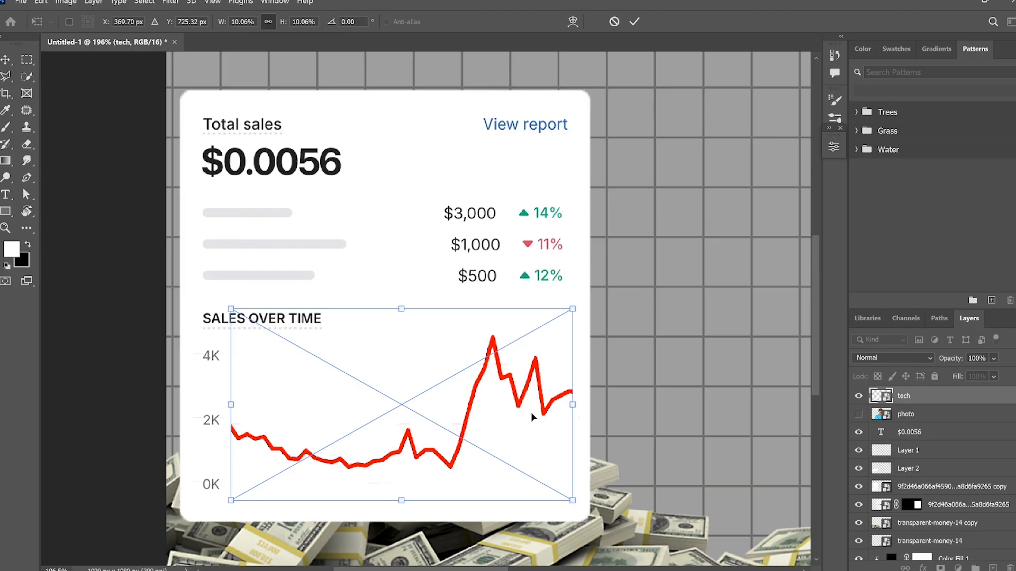
Flip the red graph horizontally so the line falls from left to right, and apply the transform
{"action": "right_click", "coordinate": [531, 411]}
{"action": "left_click", "coordinate": [548, 397]}
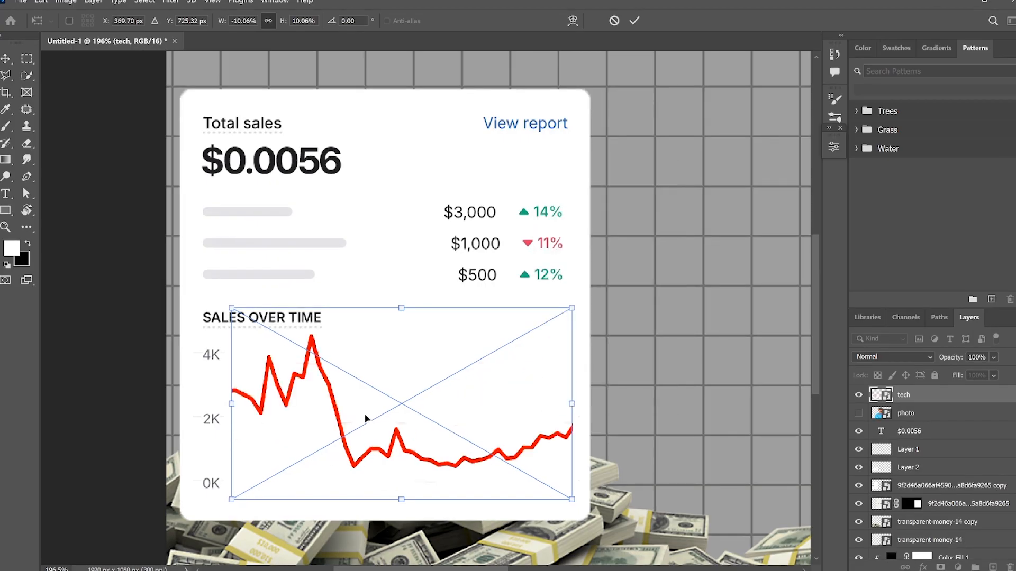
{"action": "left_click", "coordinate": [635, 21]}
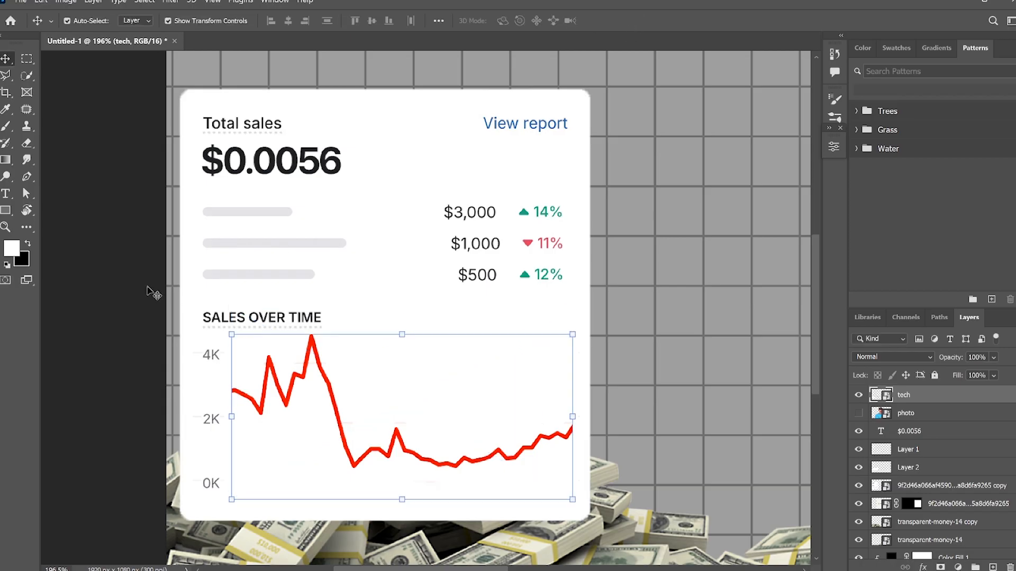
Show the photo layer and move it above the tech graph layer
{"action": "scroll", "coordinate": [131, 269], "scroll_direction": "down", "scroll_amount": 8}
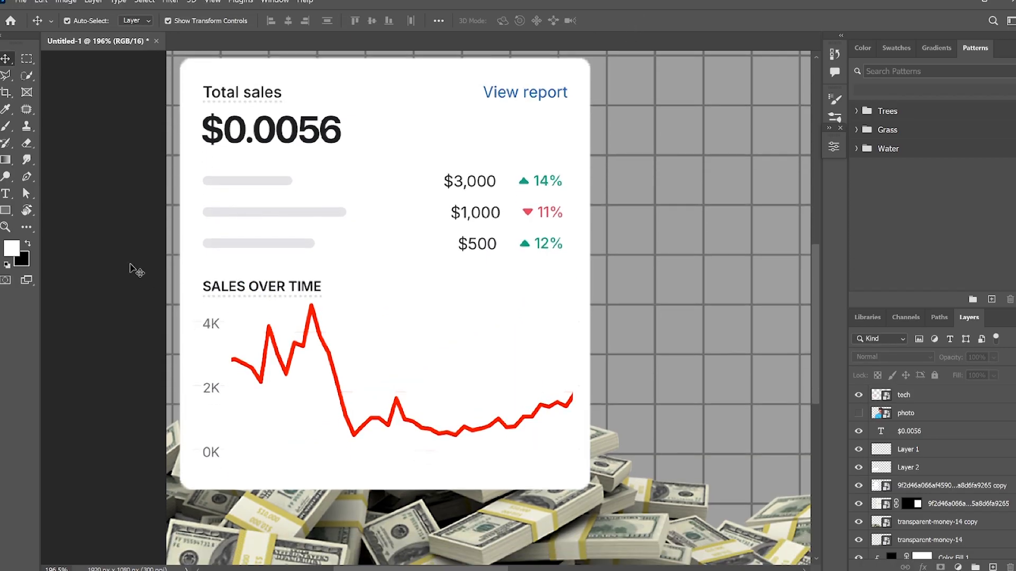
{"action": "scroll", "coordinate": [131, 268], "scroll_direction": "down", "scroll_amount": 3}
{"action": "scroll", "coordinate": [131, 269], "scroll_direction": "down", "scroll_amount": 4}
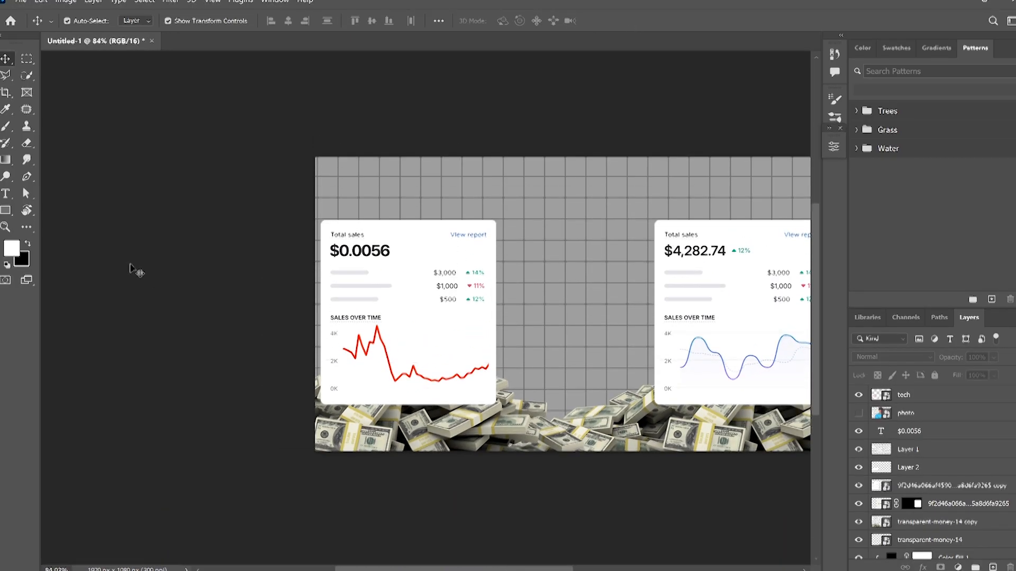
{"action": "left_click_drag", "start_coordinate": [545, 569], "coordinate": [575, 569]}
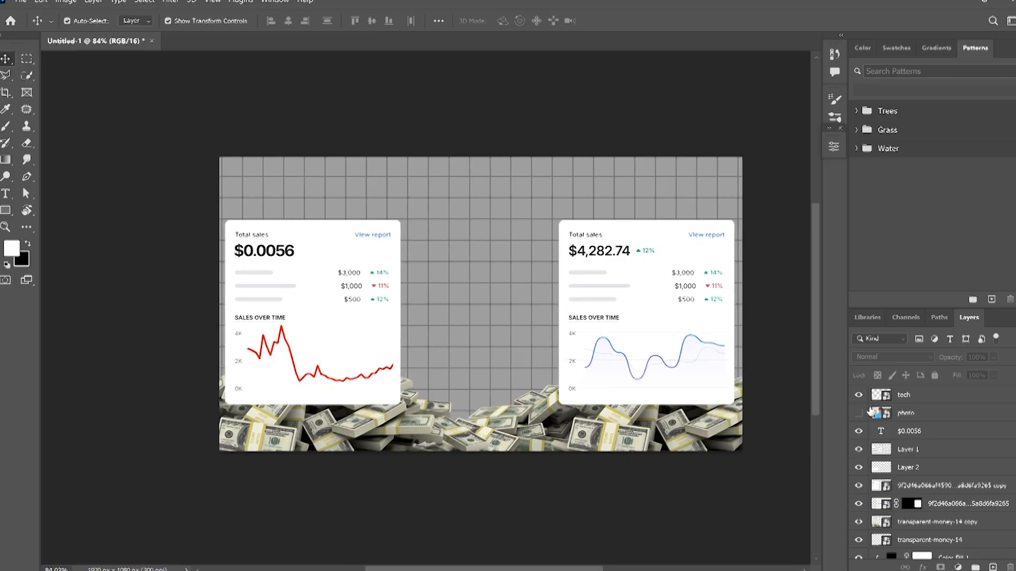
{"action": "left_click_drag", "start_coordinate": [880, 416], "coordinate": [880, 395]}
{"action": "left_click", "coordinate": [686, 502]}
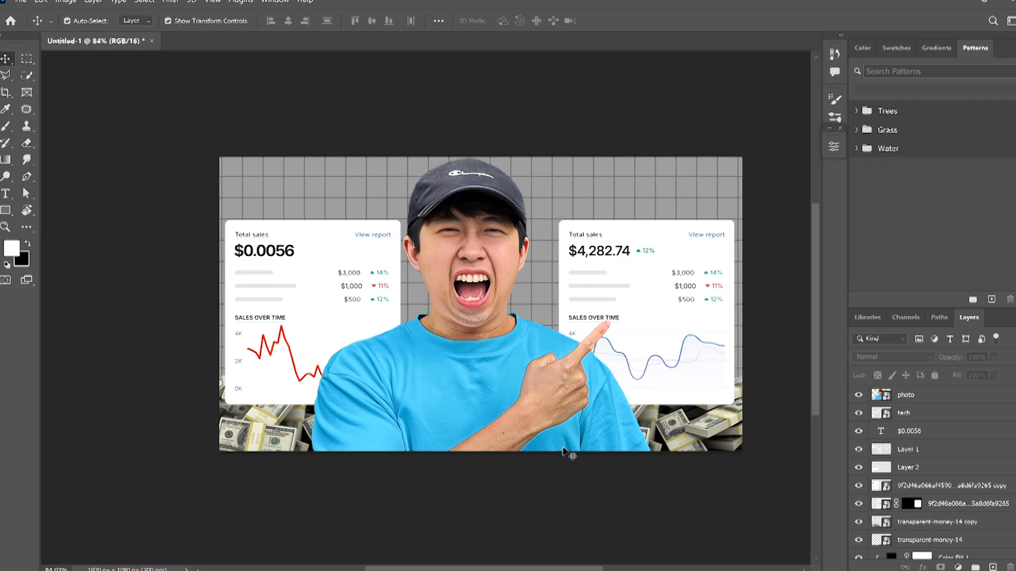
Examine the composition of the man's photo, the two sales cards and the free space above the cards
{"action": "scroll", "coordinate": [547, 417], "scroll_direction": "up", "scroll_amount": 2}
{"action": "scroll", "coordinate": [547, 420], "scroll_direction": "down", "scroll_amount": 1}
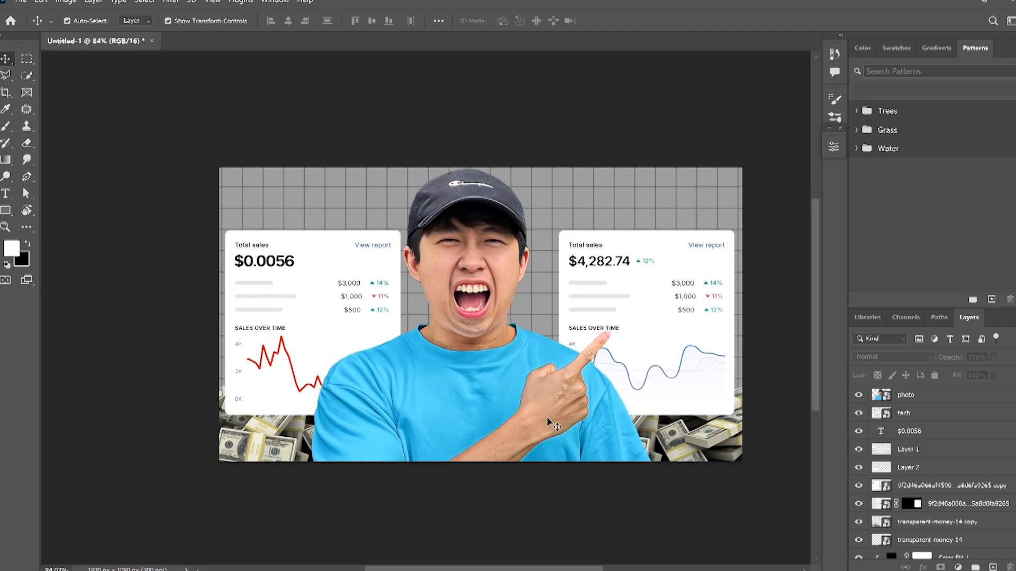
{"action": "scroll", "coordinate": [547, 418], "scroll_direction": "up", "scroll_amount": 3}
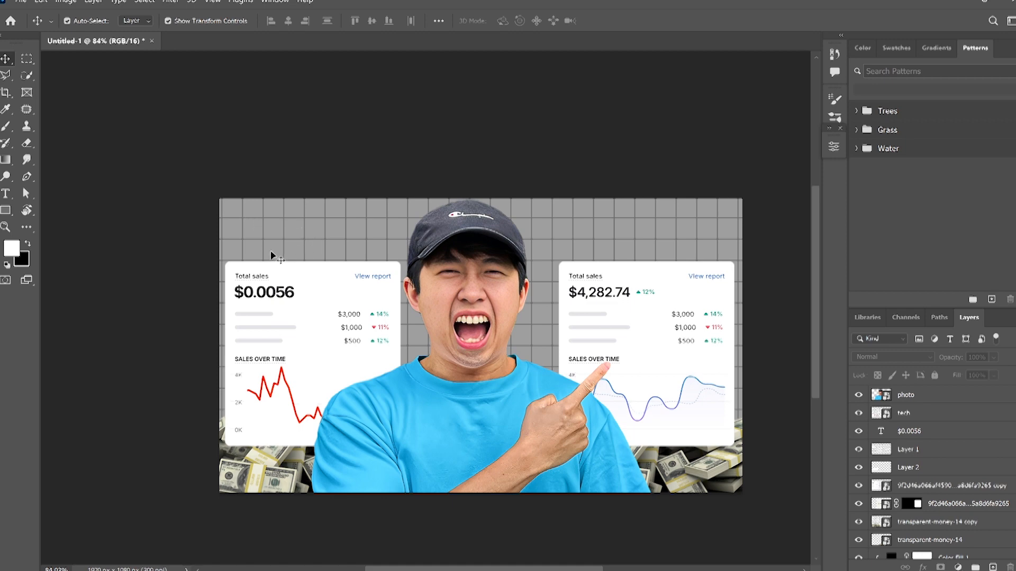
{"action": "scroll", "coordinate": [206, 258], "scroll_direction": "up", "scroll_amount": 4}
{"action": "scroll", "coordinate": [251, 255], "scroll_direction": "down", "scroll_amount": 2}
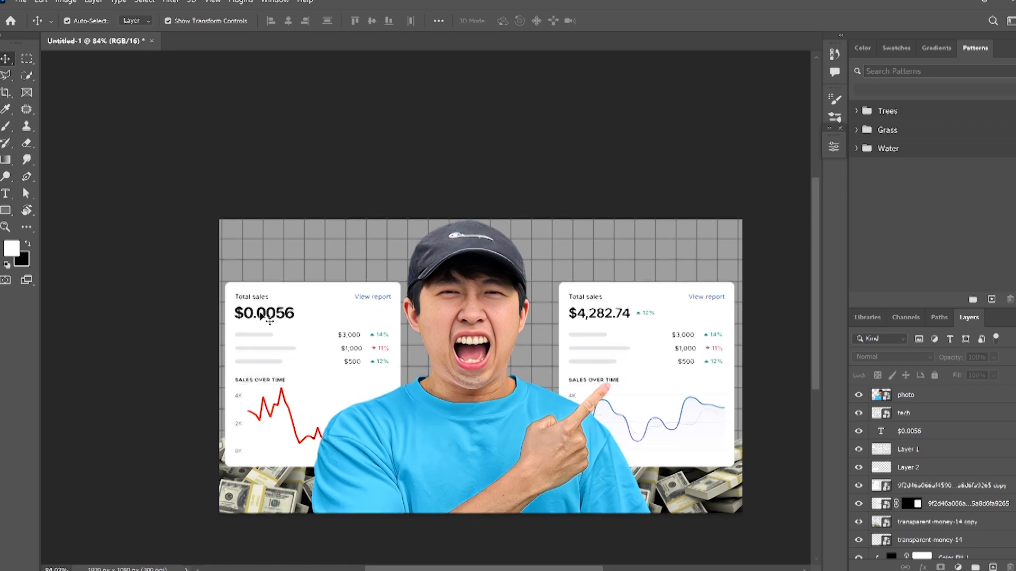
{"action": "scroll", "coordinate": [251, 265], "scroll_direction": "up", "scroll_amount": 5, "text": "alt"}
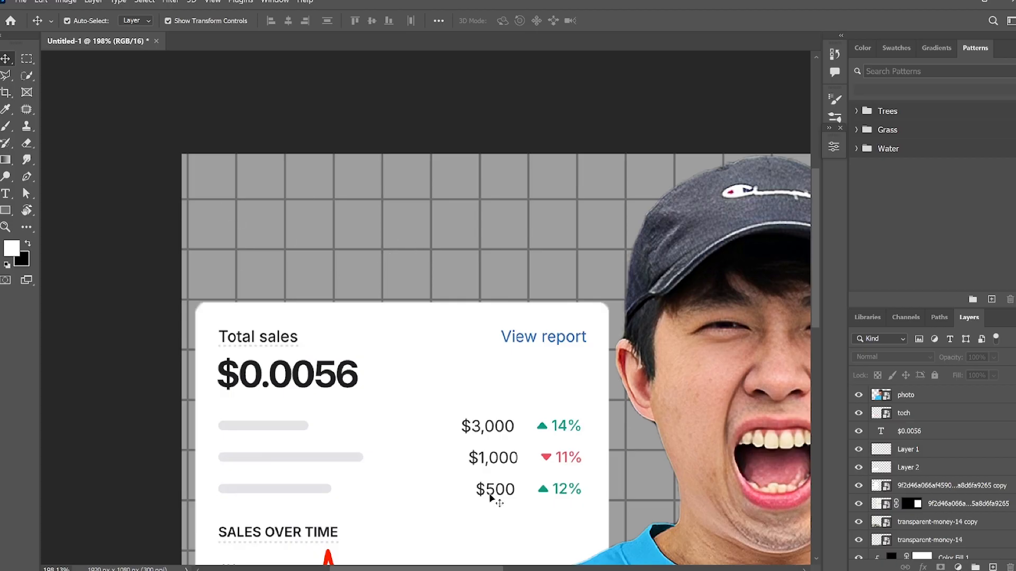
{"action": "left_click_drag", "start_coordinate": [463, 569], "coordinate": [506, 569]}
{"action": "scroll", "coordinate": [506, 506], "scroll_direction": "down", "scroll_amount": 1}
{"action": "scroll", "coordinate": [507, 507], "scroll_direction": "down", "scroll_amount": 5}
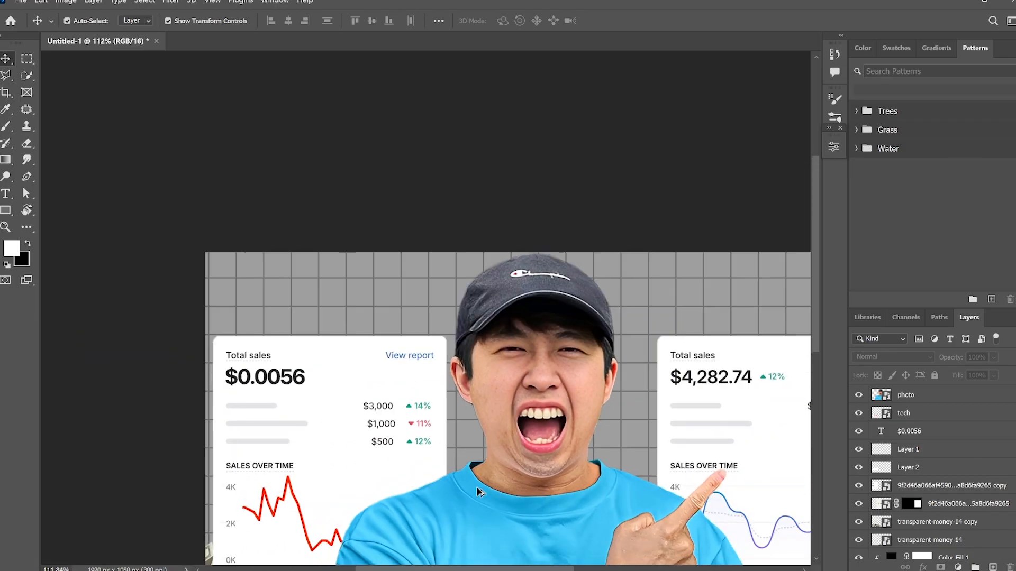
{"action": "scroll", "coordinate": [340, 291], "scroll_direction": "up", "scroll_amount": 1}
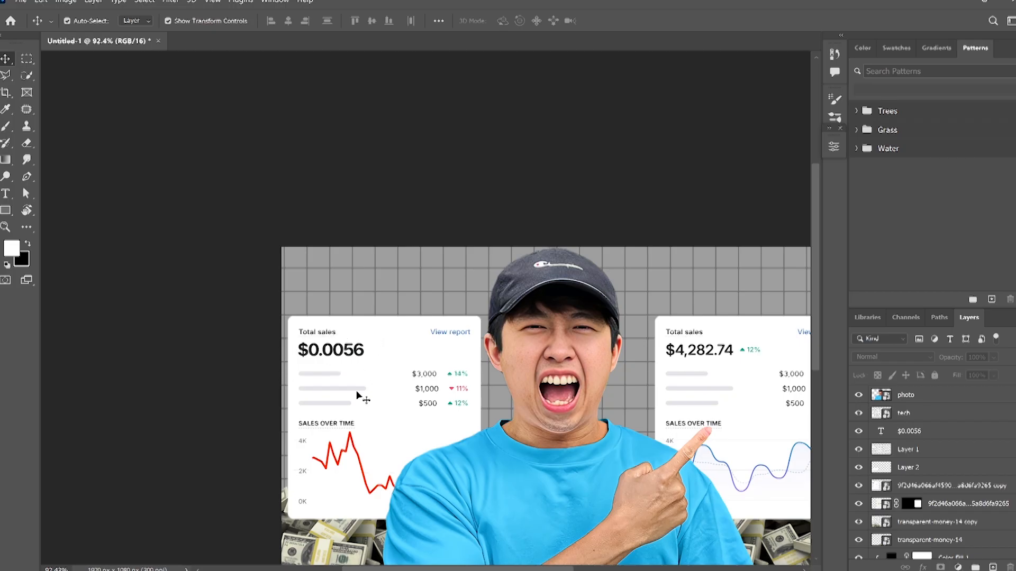
{"action": "scroll", "coordinate": [539, 410], "scroll_direction": "right", "scroll_amount": 5}
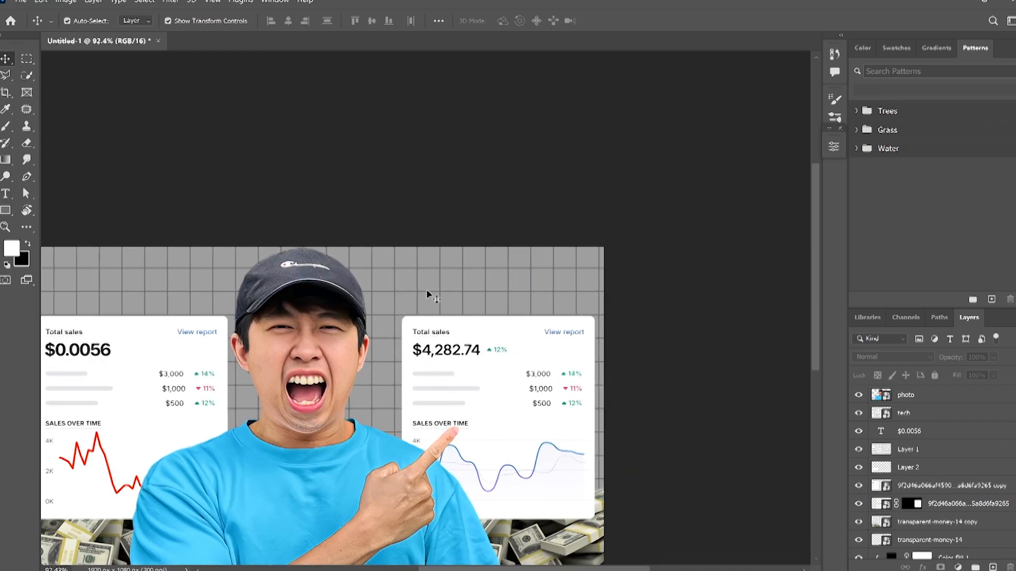
{"action": "scroll", "coordinate": [428, 550], "scroll_direction": "left", "scroll_amount": 3}
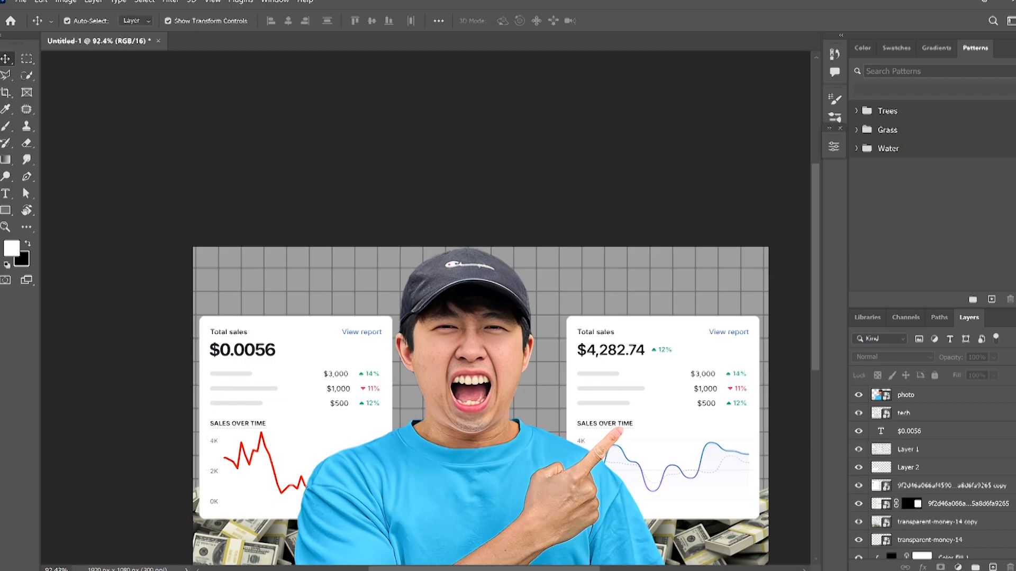
{"action": "scroll", "coordinate": [227, 317], "scroll_direction": "up", "scroll_amount": 3}
{"action": "scroll", "coordinate": [238, 364], "scroll_direction": "down", "scroll_amount": 2}
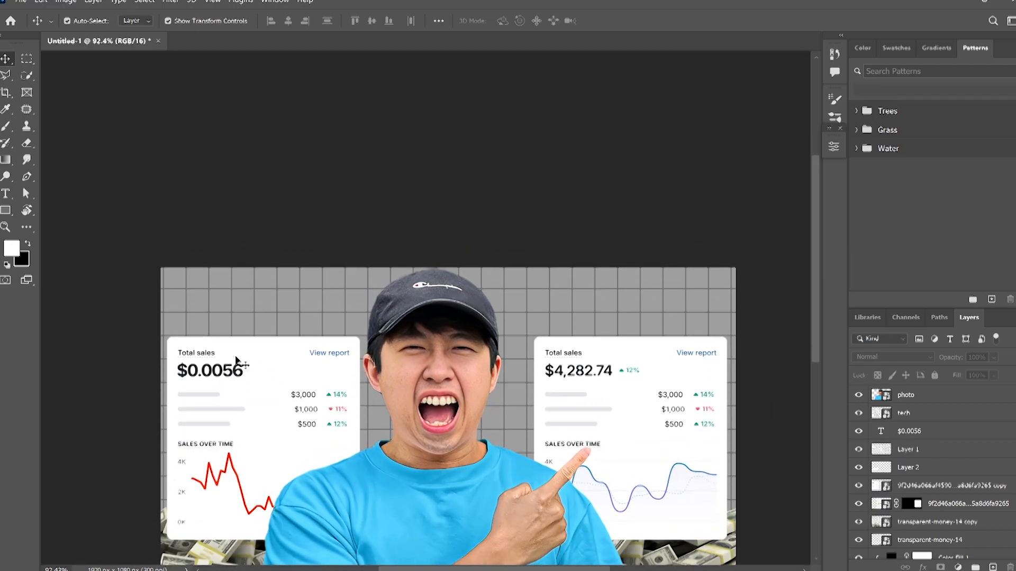
Draw a white rectangle of about 248 × 68 px above the left sales card
{"action": "scroll", "coordinate": [180, 307], "scroll_direction": "up", "scroll_amount": 7}
{"action": "scroll", "coordinate": [180, 306], "scroll_direction": "up", "scroll_amount": 4}
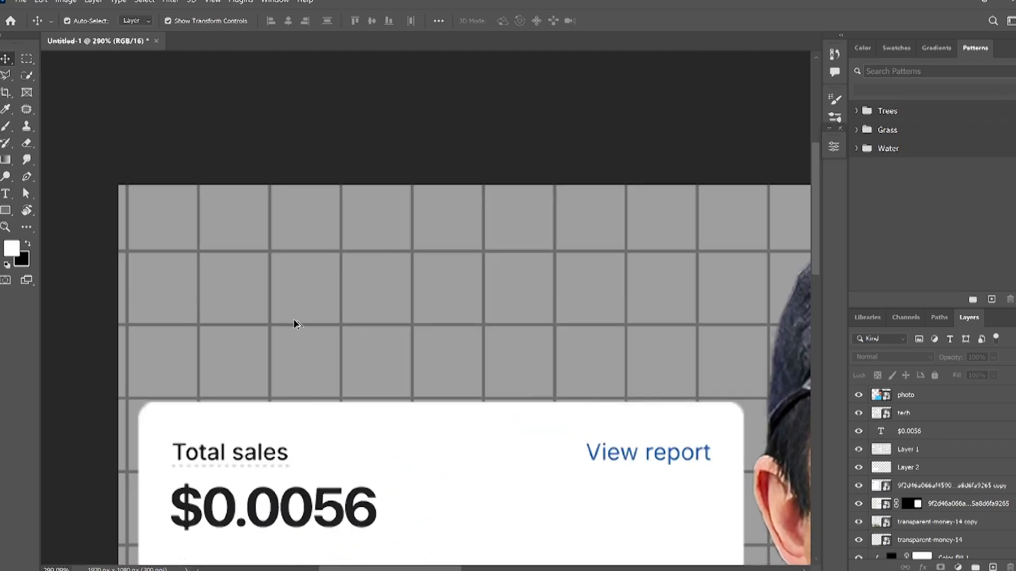
{"action": "key", "text": "u"}
{"action": "left_click_drag", "start_coordinate": [292, 307], "coordinate": [525, 370]}
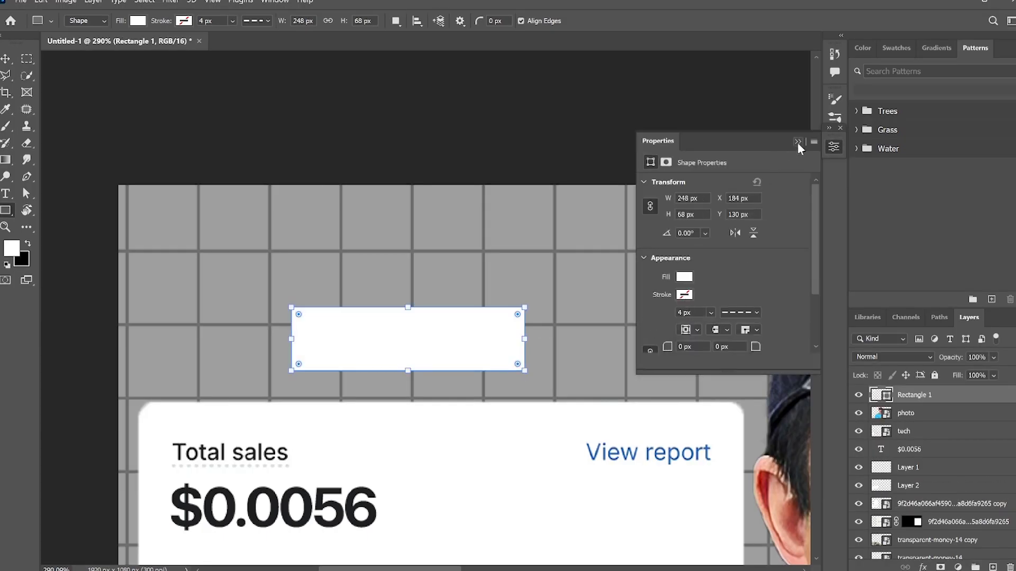
{"action": "left_click", "coordinate": [796, 142]}
{"action": "left_click", "coordinate": [4, 59]}
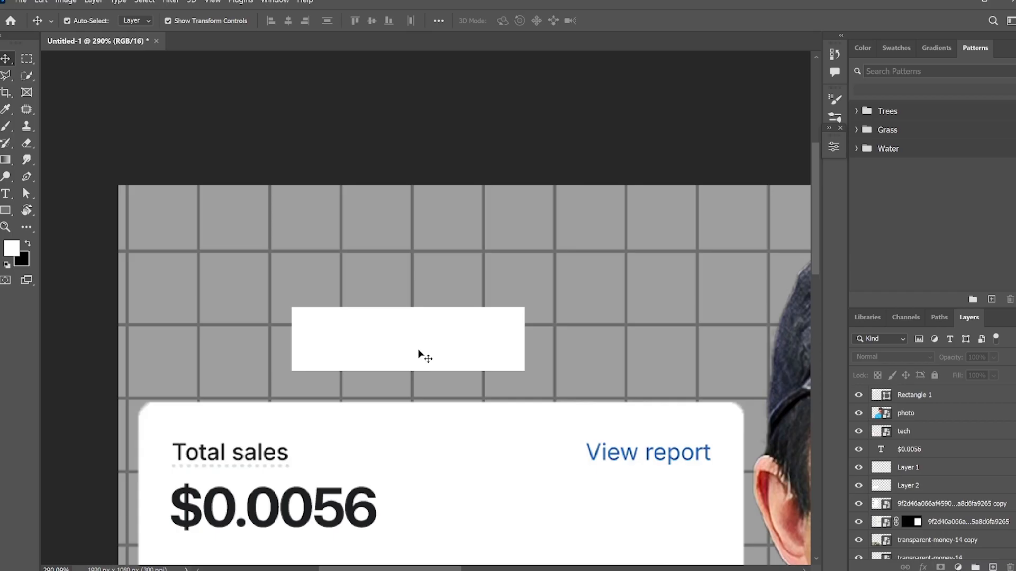
Stretch the white rectangle to about 125% width and 128% height and fully round its corners into a pill shape
{"action": "key", "text": "ctrl+t"}
{"action": "left_click_drag", "start_coordinate": [408, 307], "coordinate": [407, 296]}
{"action": "left_click_drag", "start_coordinate": [524, 331], "coordinate": [560, 332]}
{"action": "left_click_drag", "start_coordinate": [423, 372], "coordinate": [423, 377]}
{"action": "left_click_drag", "start_coordinate": [565, 334], "coordinate": [584, 334]}
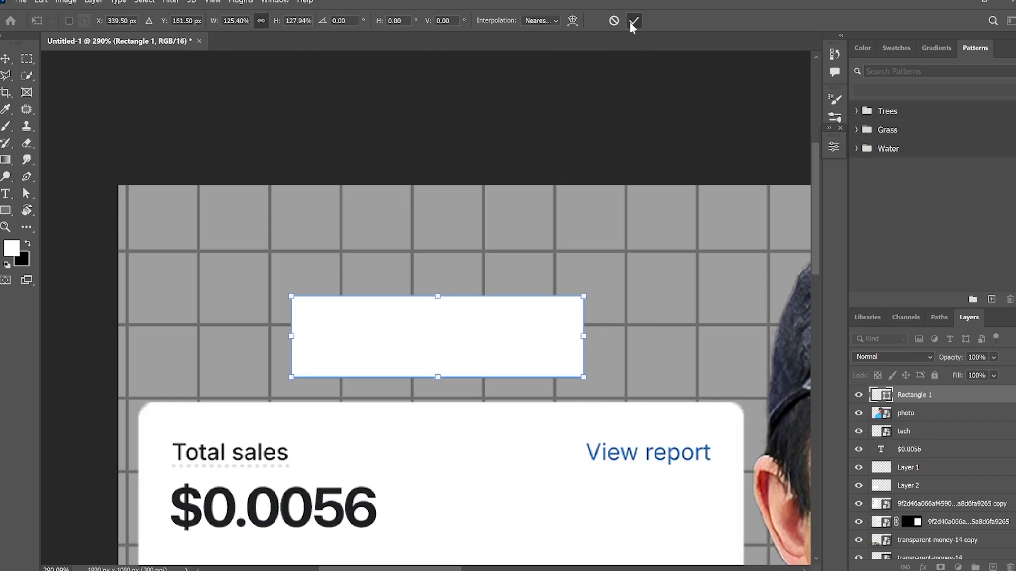
{"action": "left_click", "coordinate": [632, 27]}
{"action": "left_click_drag", "start_coordinate": [303, 310], "coordinate": [378, 351]}
Place the facebook-3d-logo-free-png image from the file folder into the Photoshop thumbnail document
{"action": "left_click", "coordinate": [371, 161]}
{"action": "left_click", "coordinate": [956, 2]}
{"action": "left_click", "coordinate": [365, 182]}
{"action": "left_click_drag", "start_coordinate": [356, 169], "coordinate": [444, 408]}
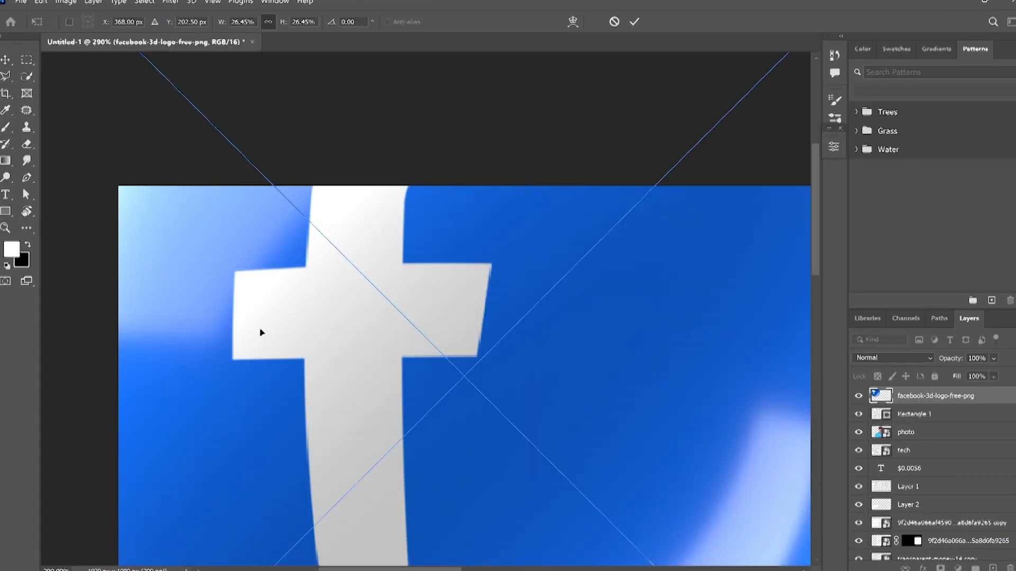
{"action": "scroll", "coordinate": [262, 332], "scroll_direction": "down", "scroll_amount": 3}
{"action": "scroll", "coordinate": [221, 319], "scroll_direction": "down", "scroll_amount": 5}
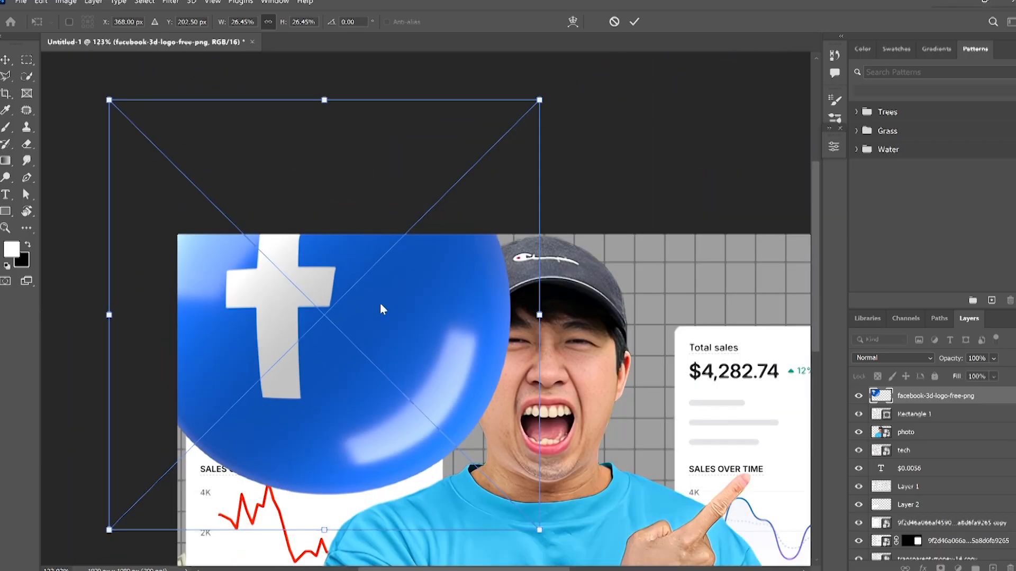
Scale the Facebook logo down to about 3.09% and position it over the left end of the white pill
{"action": "left_click_drag", "start_coordinate": [536, 313], "coordinate": [295, 308]}
{"action": "scroll", "coordinate": [289, 307], "scroll_direction": "up", "scroll_amount": 2}
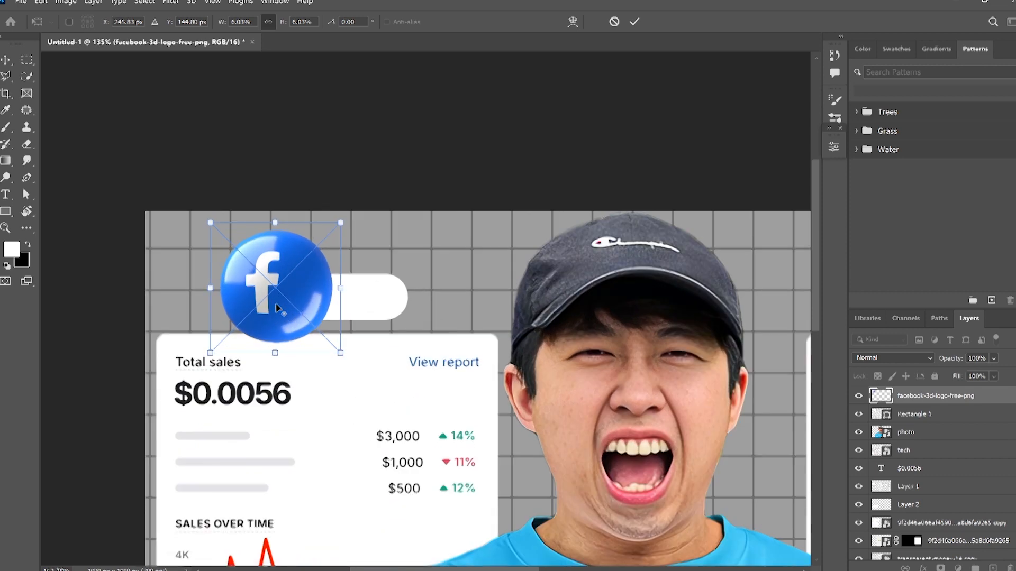
{"action": "left_click_drag", "start_coordinate": [347, 285], "coordinate": [252, 293]}
{"action": "left_click", "coordinate": [634, 21]}
{"action": "scroll", "coordinate": [236, 305], "scroll_direction": "up", "scroll_amount": 3}
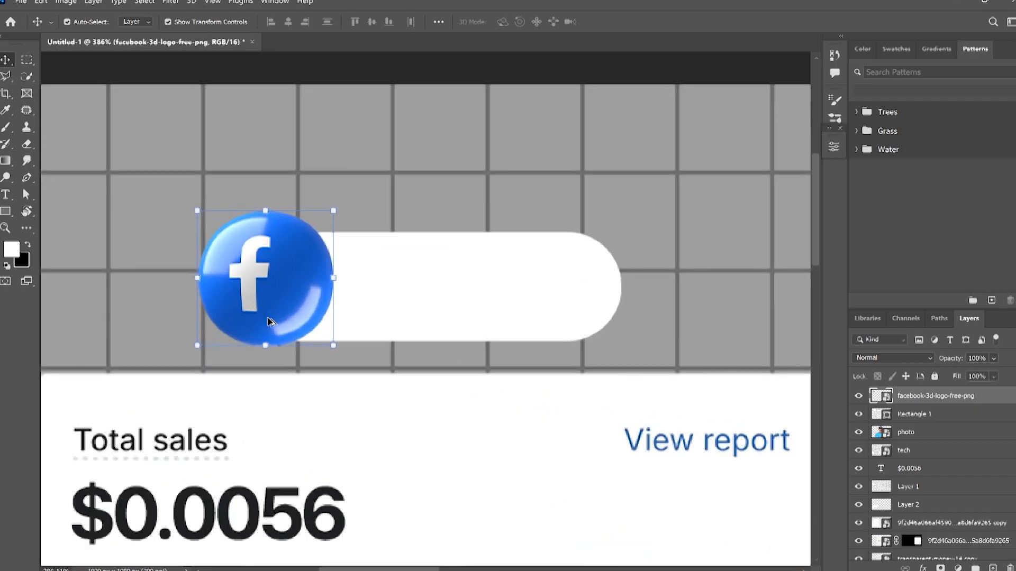
{"action": "left_click_drag", "start_coordinate": [330, 345], "coordinate": [338, 356]}
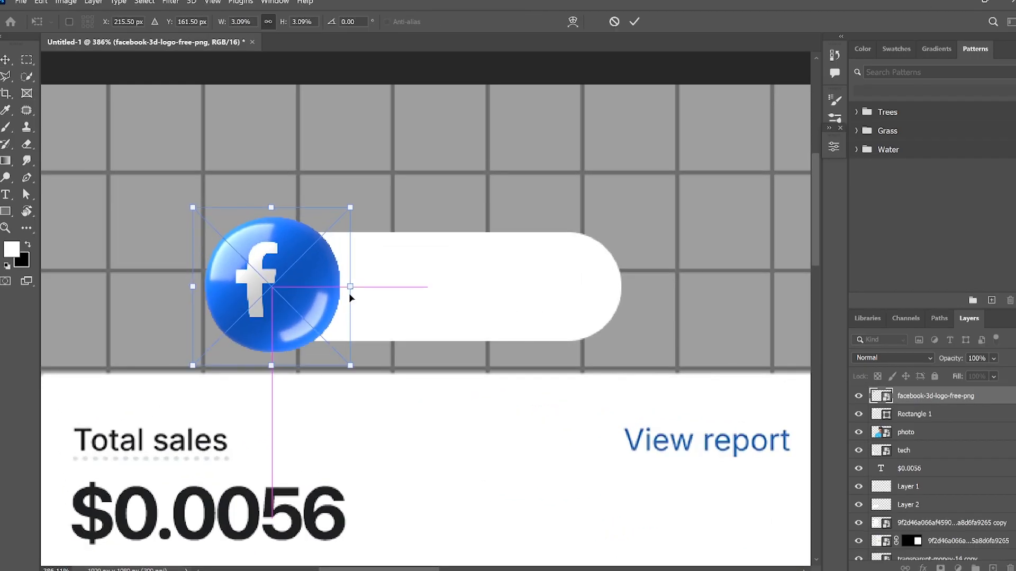
{"action": "mouse_move", "coordinate": [349, 286]}
{"action": "left_mouse_down"}
{"action": "mouse_move", "coordinate": [368, 290]}
{"action": "mouse_move", "coordinate": [337, 285]}
{"action": "mouse_move", "coordinate": [348, 285]}
{"action": "left_mouse_up"}
{"action": "left_click", "coordinate": [634, 24]}
{"action": "scroll", "coordinate": [376, 60], "scroll_direction": "down", "scroll_amount": 10}
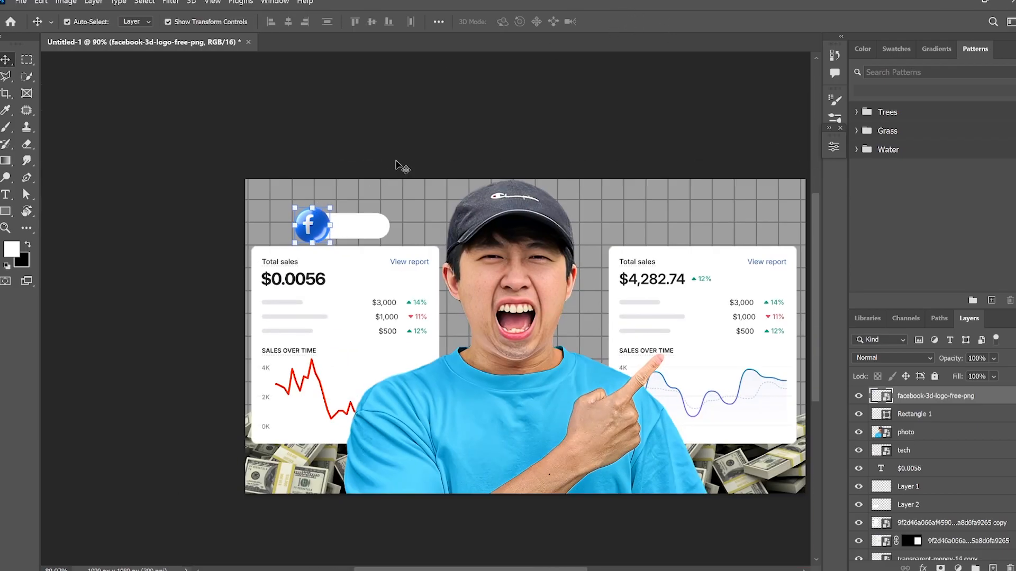
{"action": "left_click", "coordinate": [400, 169]}
Align the vertical centres of the Facebook logo and the white pill above the left sales card
{"action": "scroll", "coordinate": [285, 223], "scroll_direction": "up", "scroll_amount": 10}
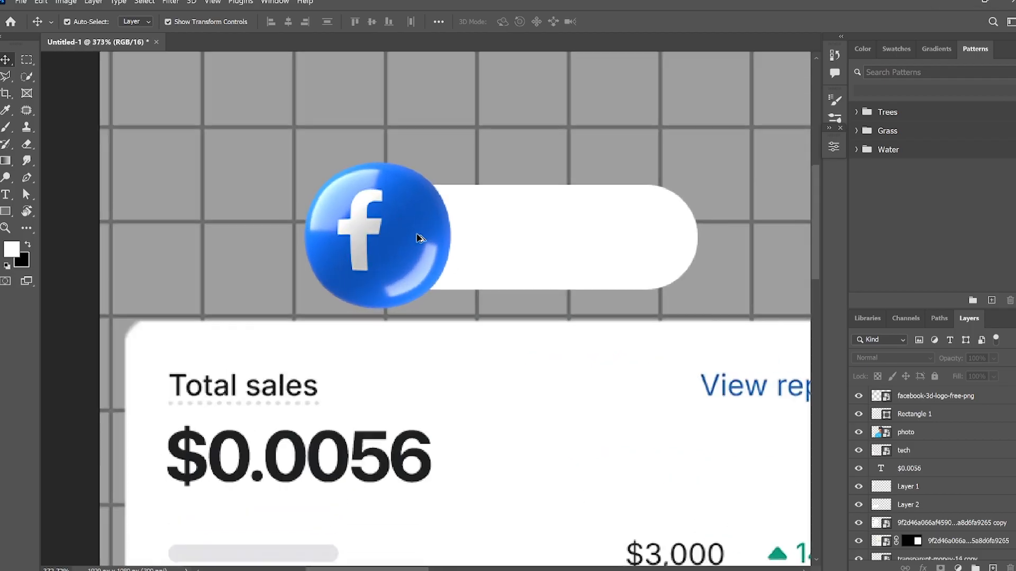
{"action": "left_click", "coordinate": [418, 238]}
{"action": "left_click", "coordinate": [577, 242], "text": "shift"}
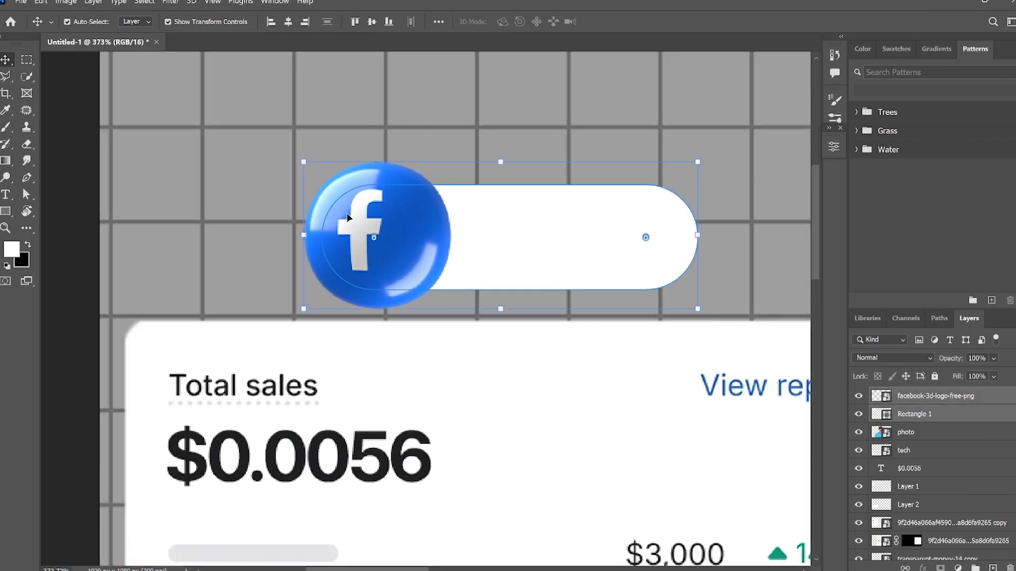
{"action": "left_click", "coordinate": [371, 28]}
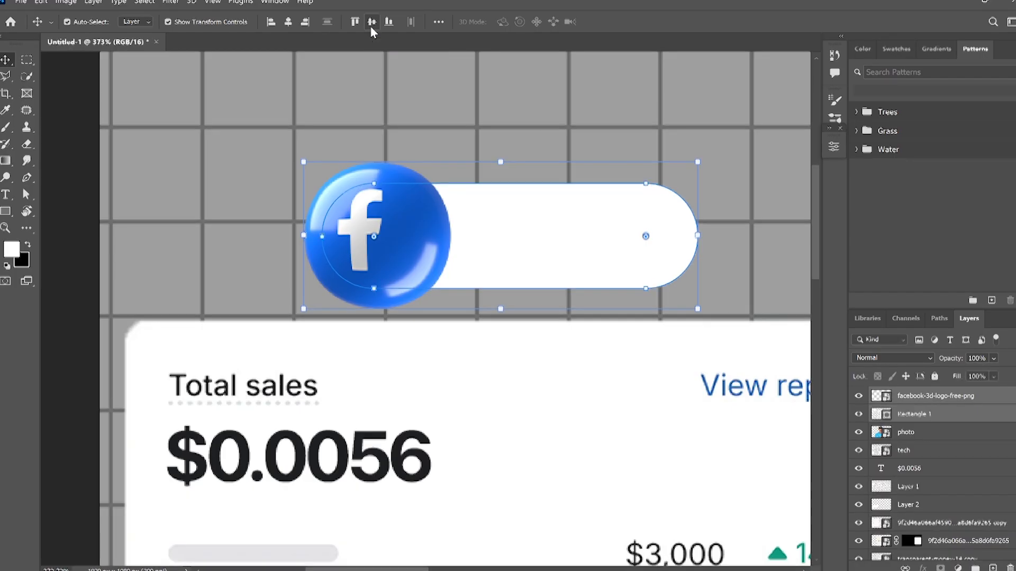
{"action": "left_click", "coordinate": [82, 197]}
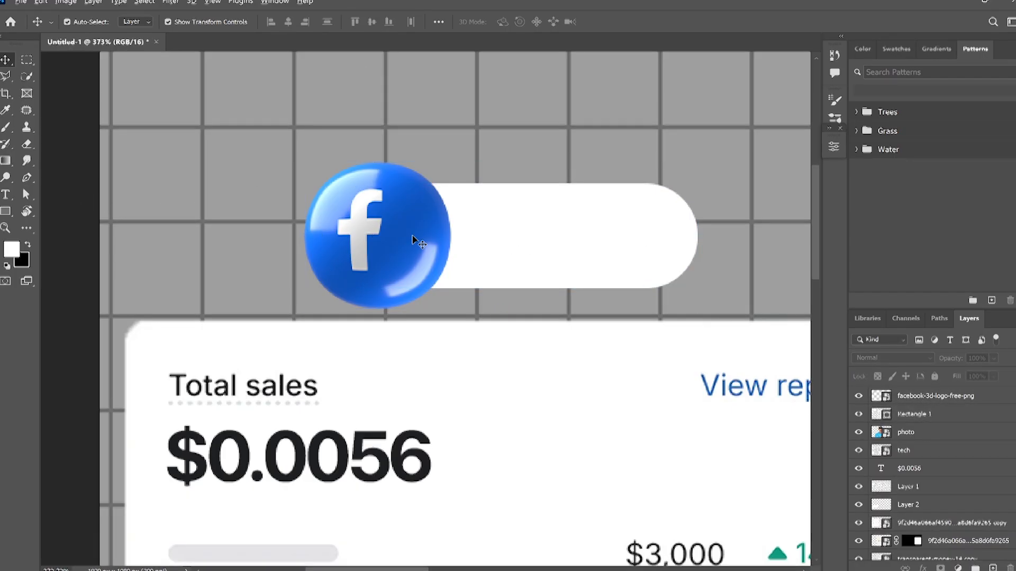
Add the text "OFF" on the white pill beside the Facebook logo
{"action": "scroll", "coordinate": [418, 241], "scroll_direction": "down", "scroll_amount": 8}
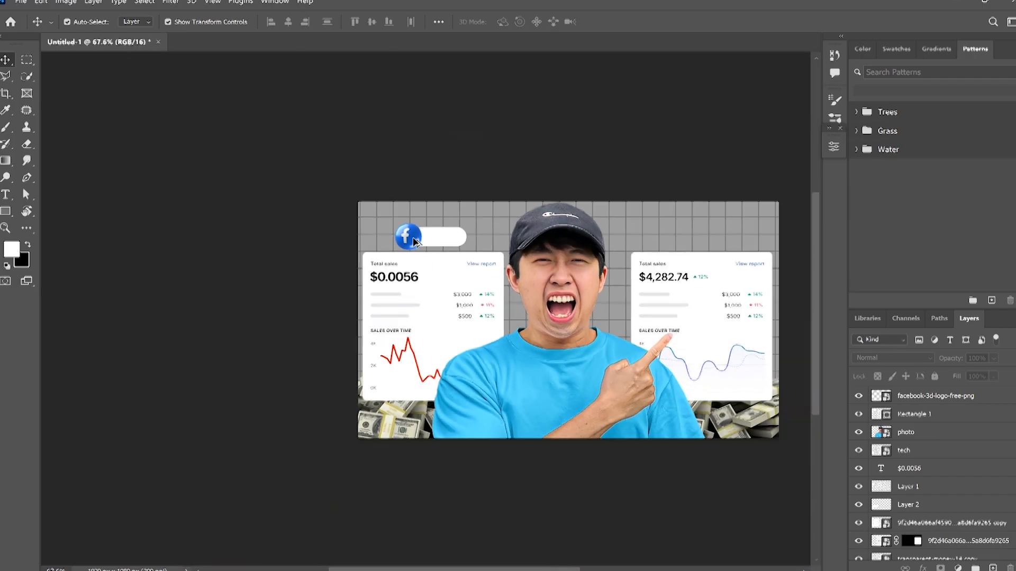
{"action": "scroll", "coordinate": [416, 241], "scroll_direction": "up", "scroll_amount": 8}
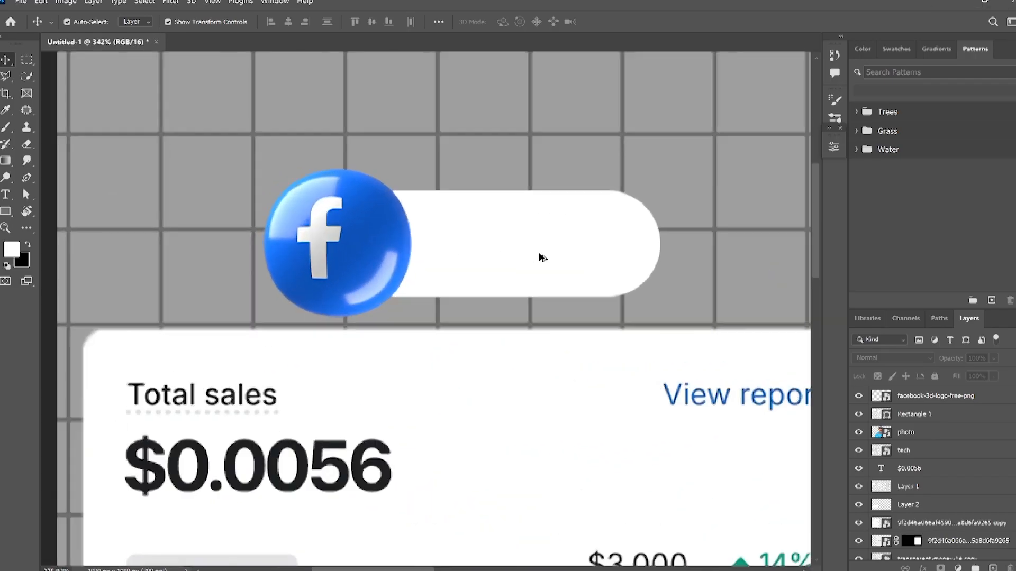
{"action": "scroll", "coordinate": [542, 258], "scroll_direction": "up", "scroll_amount": 2}
{"action": "key", "text": "t"}
{"action": "left_click", "coordinate": [448, 235]}
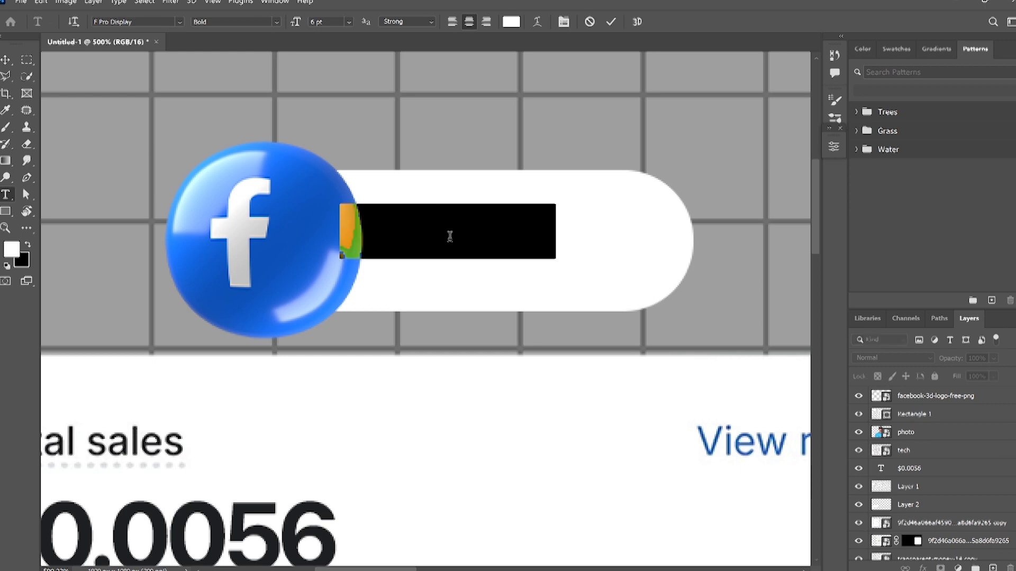
{"action": "type", "text": "F"}
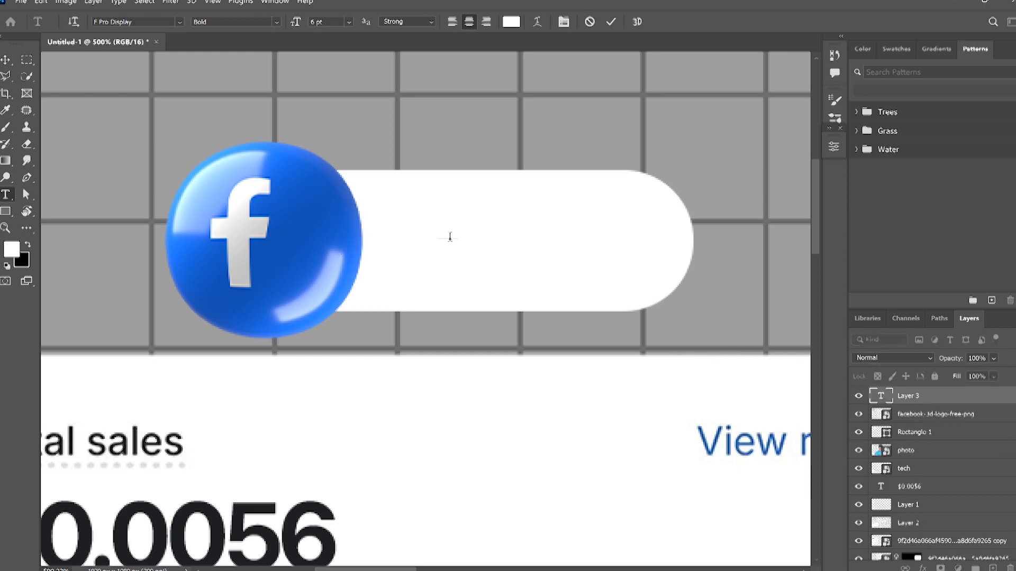
{"action": "type", "text": "FF"}
{"action": "key", "text": "ctrl+Return"}
{"action": "key", "text": "v"}
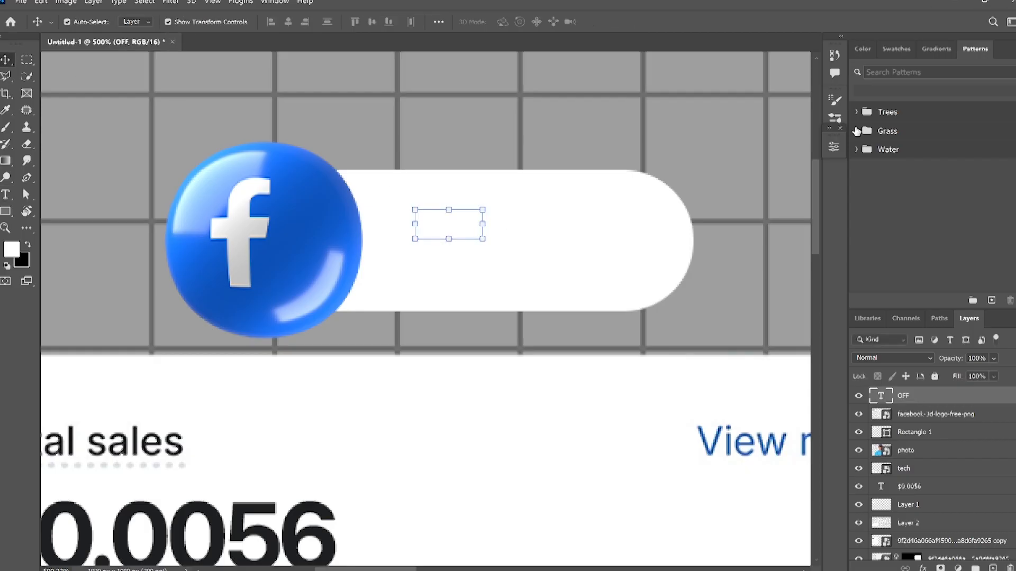
Change the OFF text colour to pure red, ff0000
{"action": "left_click", "coordinate": [834, 149]}
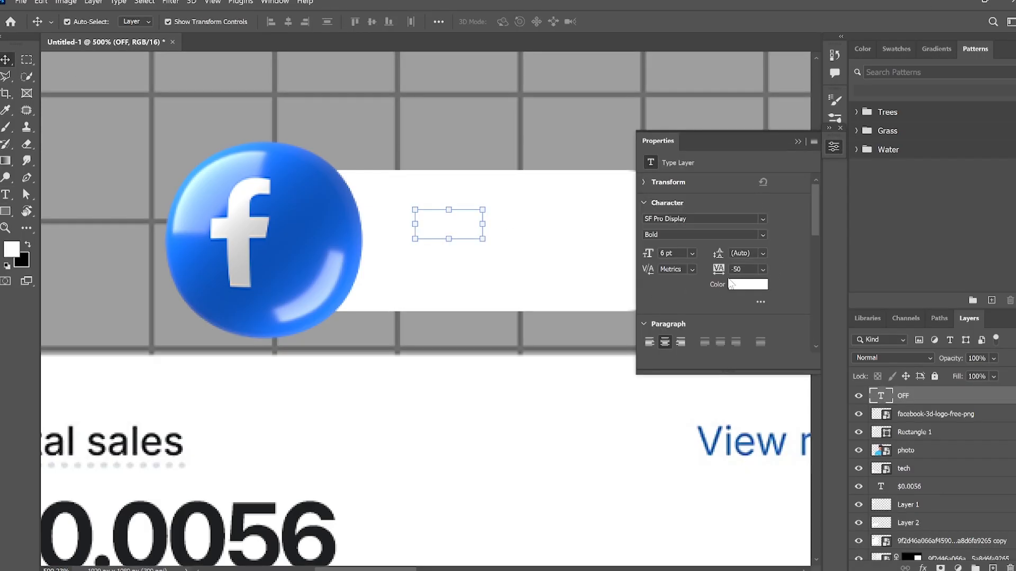
{"action": "left_click", "coordinate": [738, 288]}
{"action": "left_click_drag", "start_coordinate": [740, 310], "coordinate": [939, 256]}
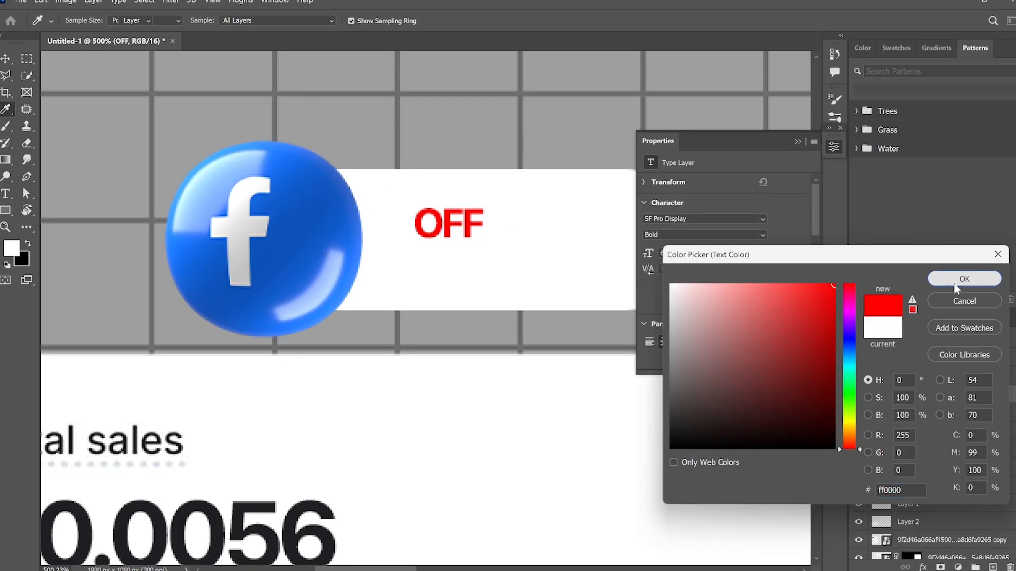
{"action": "left_click", "coordinate": [961, 284]}
{"action": "left_click", "coordinate": [798, 142]}
Enlarge the red OFF text to about 258% and place it in the free part of the white pill
{"action": "left_click_drag", "start_coordinate": [483, 239], "coordinate": [595, 301]}
{"action": "left_click_drag", "start_coordinate": [535, 266], "coordinate": [541, 274]}
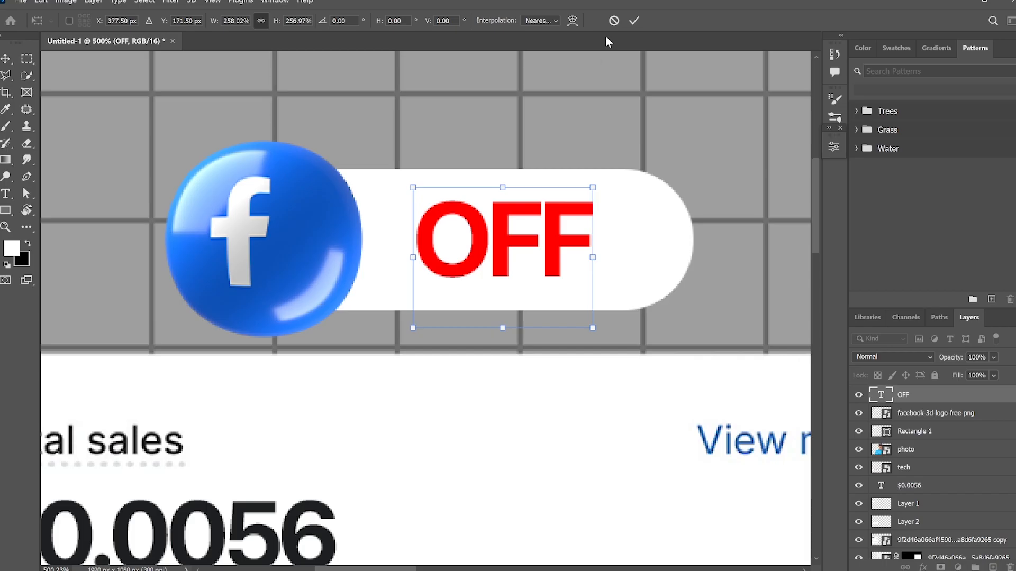
{"action": "left_click", "coordinate": [633, 21]}
{"action": "left_click", "coordinate": [643, 235]}
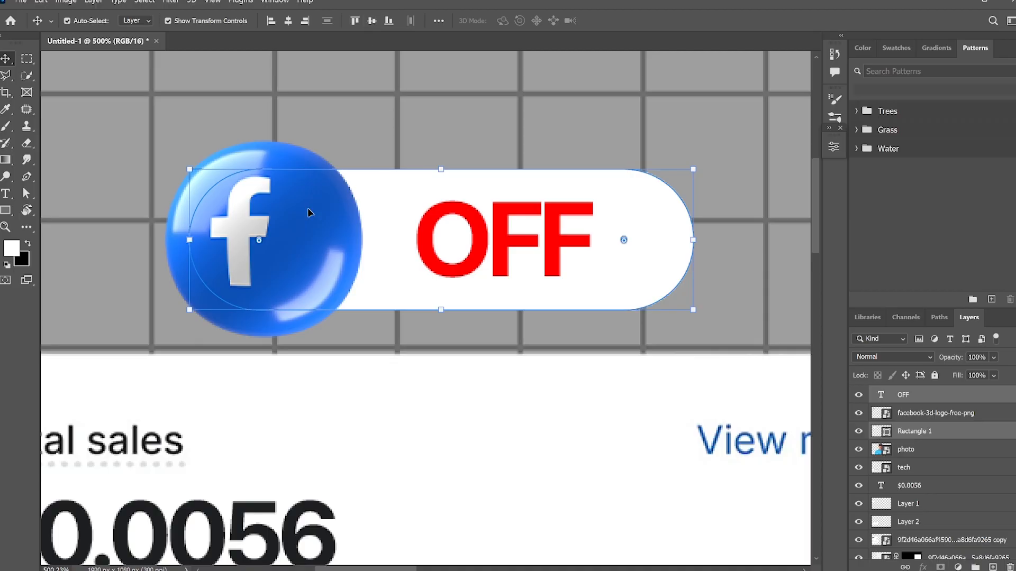
{"action": "scroll", "coordinate": [385, 185], "scroll_direction": "down", "scroll_amount": 3}
{"action": "scroll", "coordinate": [389, 184], "scroll_direction": "down", "scroll_amount": 5}
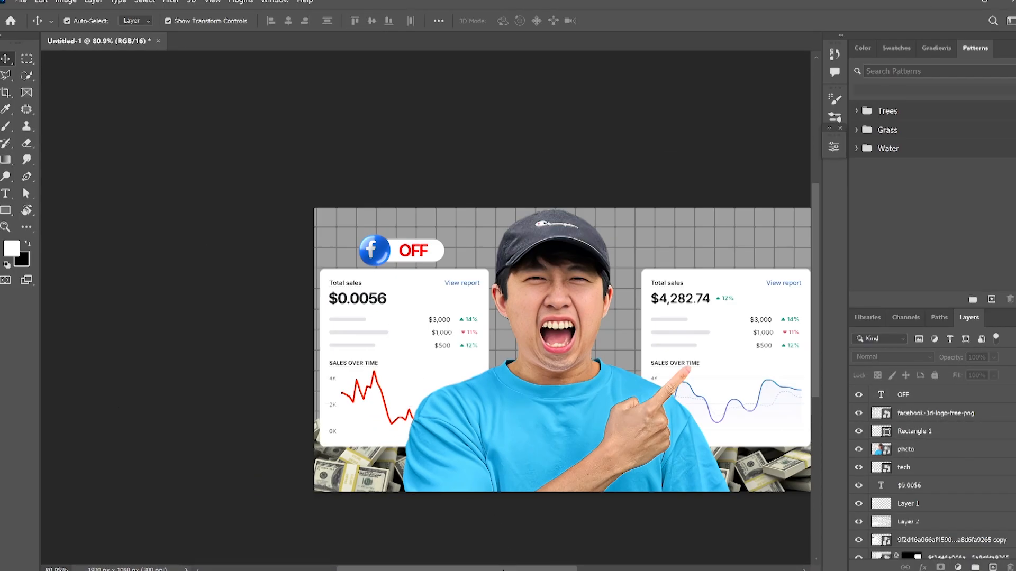
Widen the white pill to about 106% towards the right and re-centre the OFF text in its free area
{"action": "scroll", "coordinate": [212, 238], "scroll_direction": "up", "scroll_amount": 3}
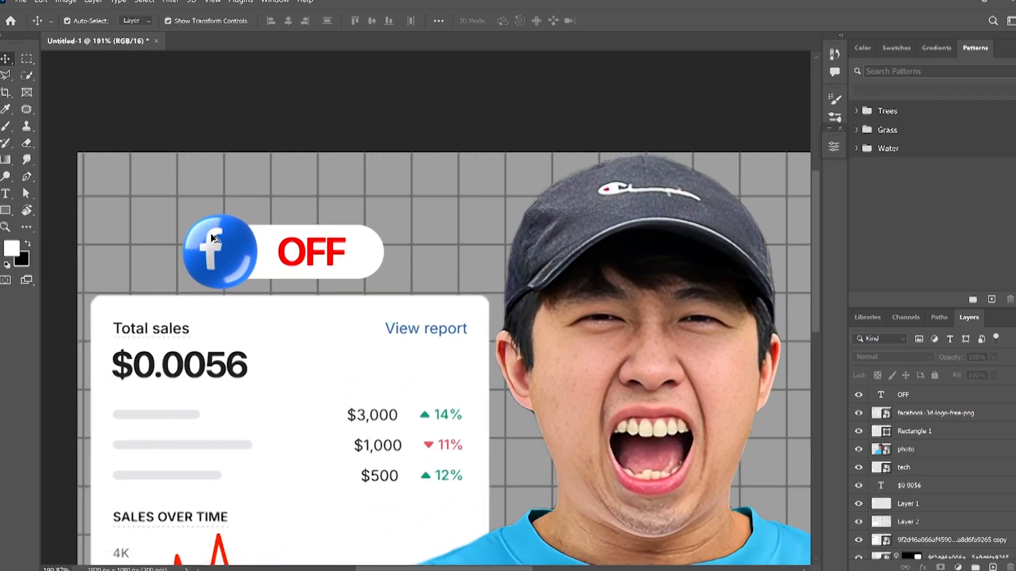
{"action": "left_click", "coordinate": [287, 275]}
{"action": "left_click_drag", "start_coordinate": [382, 253], "coordinate": [395, 252]}
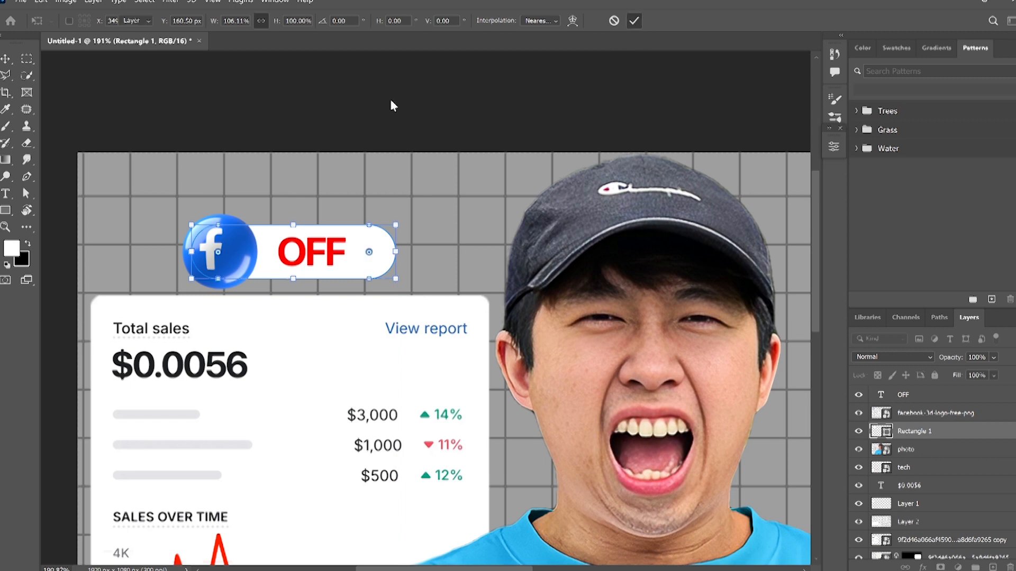
{"action": "key", "text": "Return"}
{"action": "left_click", "coordinate": [321, 254]}
{"action": "left_click_drag", "start_coordinate": [329, 255], "coordinate": [318, 254]}
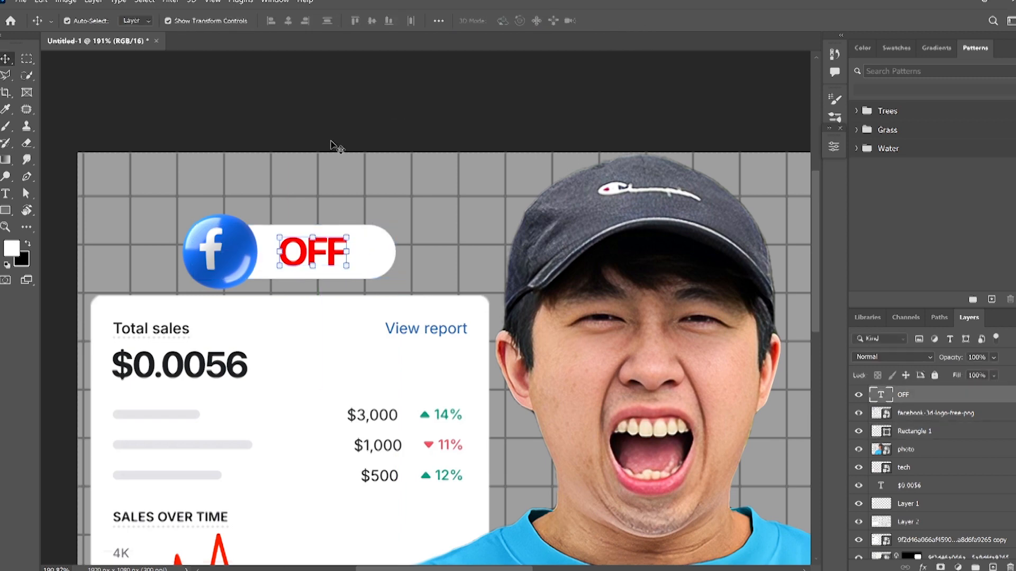
Duplicate the white pill and place the copy above the right sales card at the same height
{"action": "left_click", "coordinate": [376, 256]}
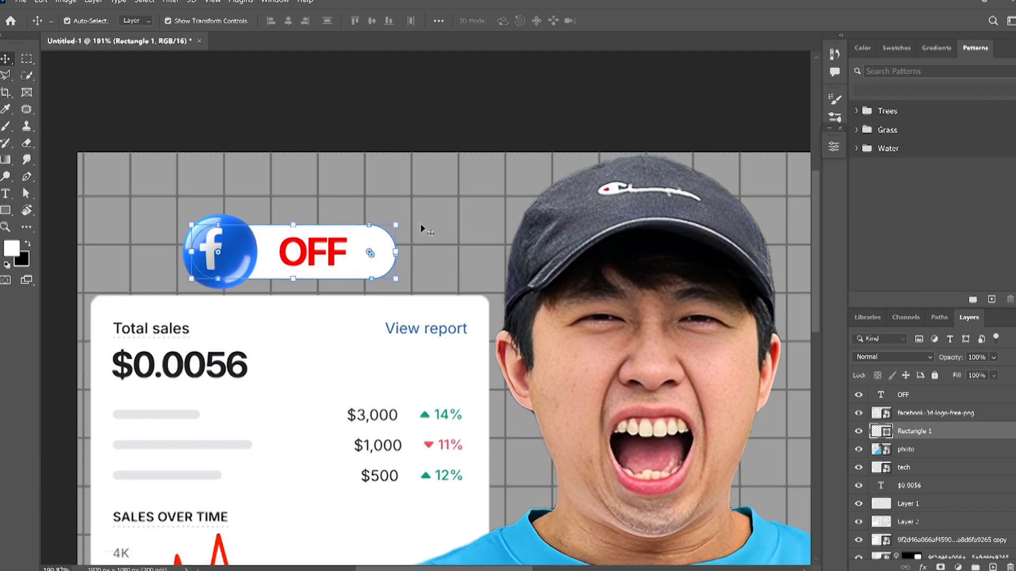
{"action": "left_click_drag", "start_coordinate": [383, 244], "coordinate": [669, 240]}
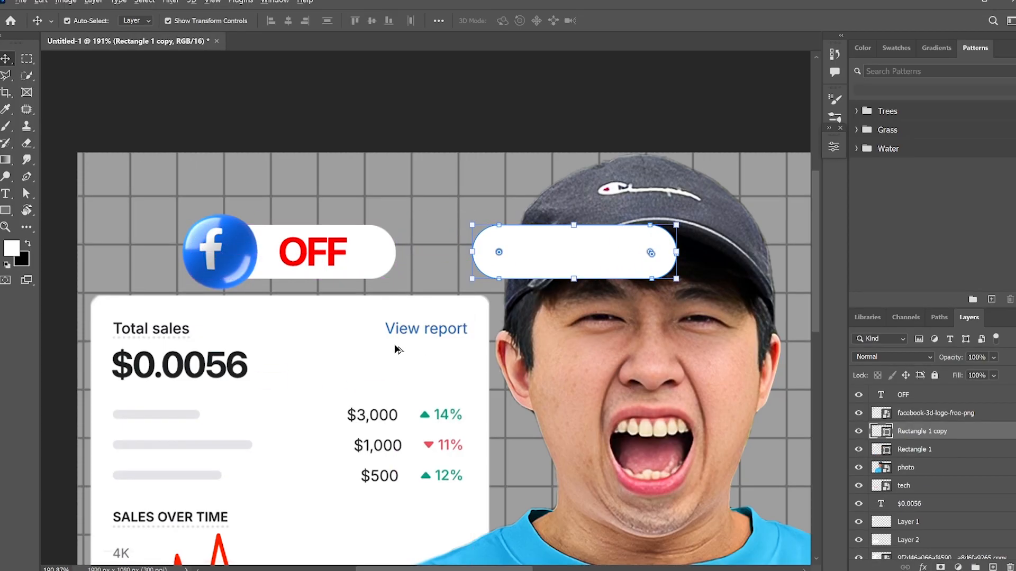
{"action": "scroll", "coordinate": [397, 347], "scroll_direction": "down", "scroll_amount": 3}
{"action": "left_click_drag", "start_coordinate": [482, 570], "coordinate": [510, 569]}
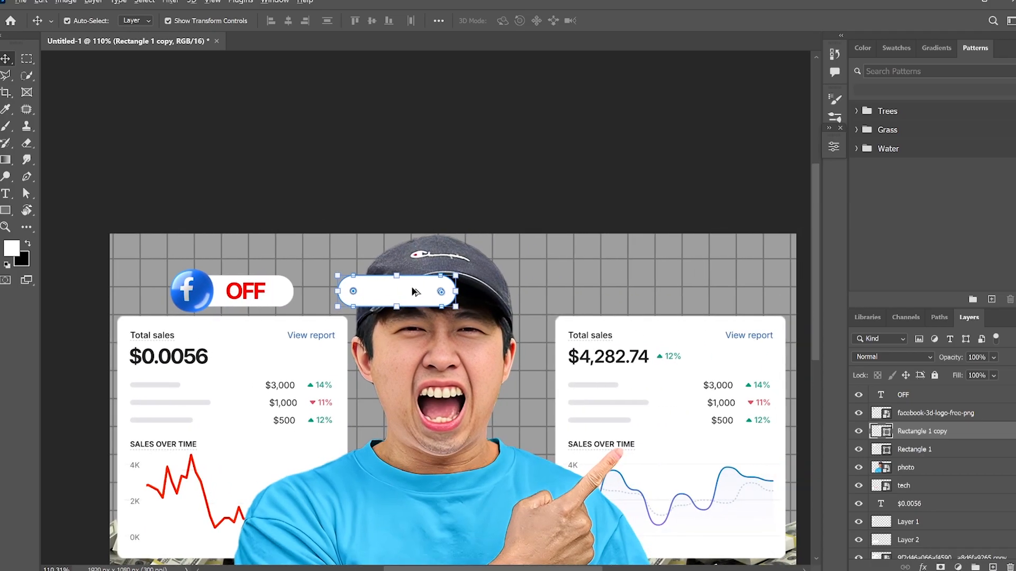
{"action": "left_click_drag", "start_coordinate": [411, 293], "coordinate": [678, 302]}
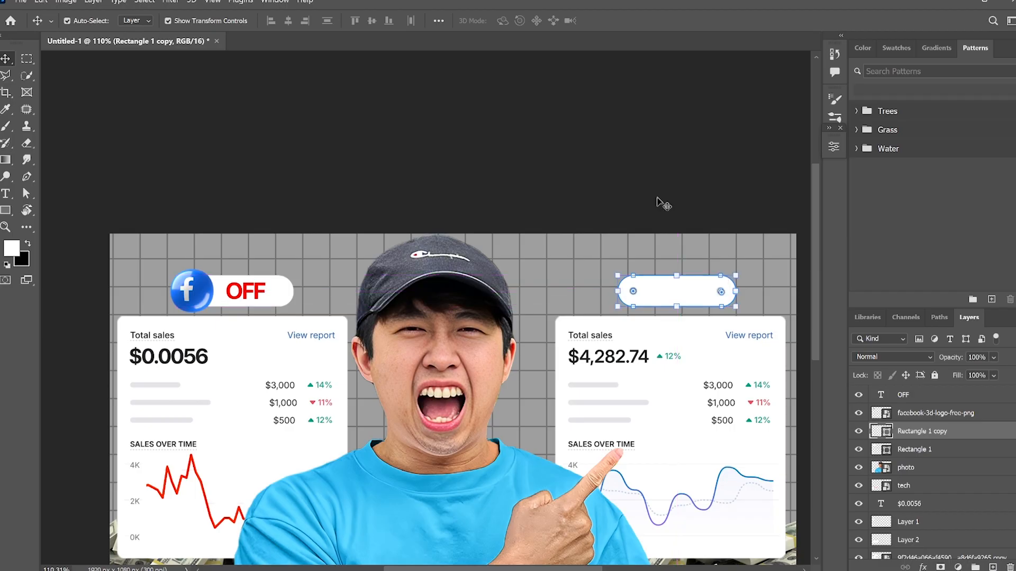
{"action": "left_click", "coordinate": [669, 213]}
Duplicate the Facebook logo onto the left end of the pill above the right sales card
{"action": "scroll", "coordinate": [668, 287], "scroll_direction": "up", "scroll_amount": 6}
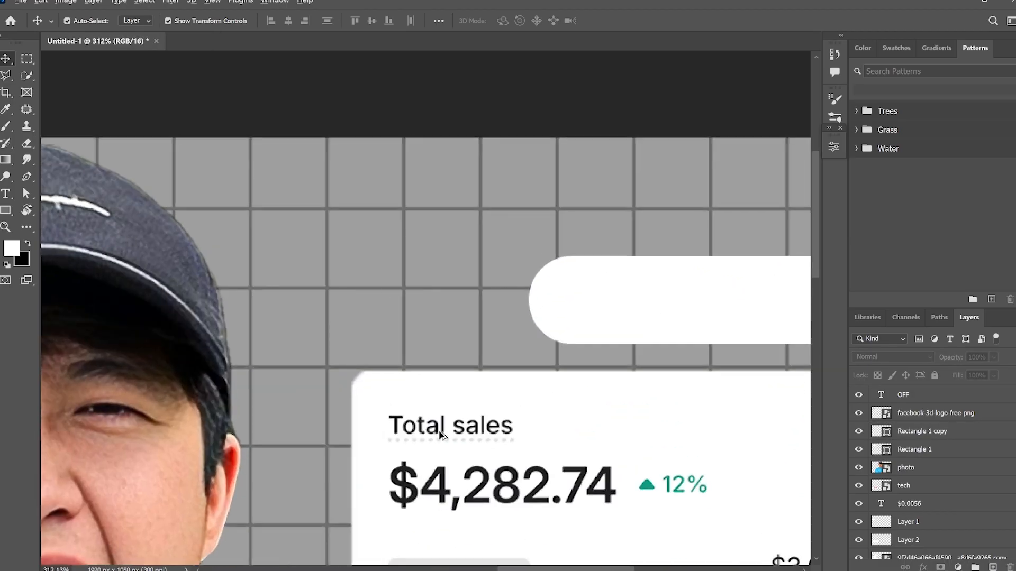
{"action": "scroll", "coordinate": [440, 434], "scroll_direction": "down", "scroll_amount": 6}
{"action": "left_click_drag", "start_coordinate": [177, 416], "coordinate": [485, 410]}
{"action": "scroll", "coordinate": [487, 410], "scroll_direction": "up", "scroll_amount": 5}
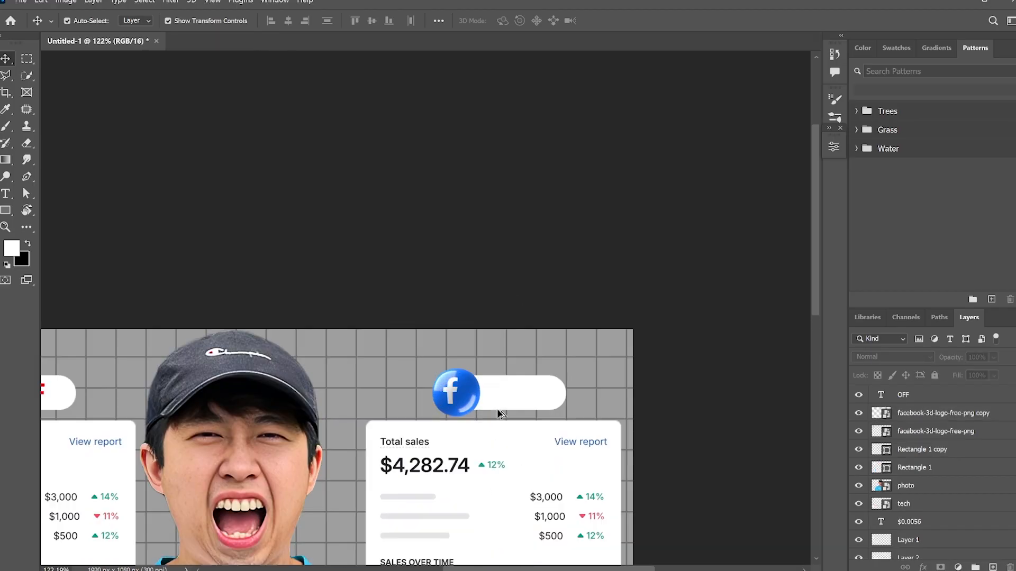
Apply a linear black gradient overlay with a 0° angle to the pill above the right sales card
{"action": "left_click", "coordinate": [529, 377]}
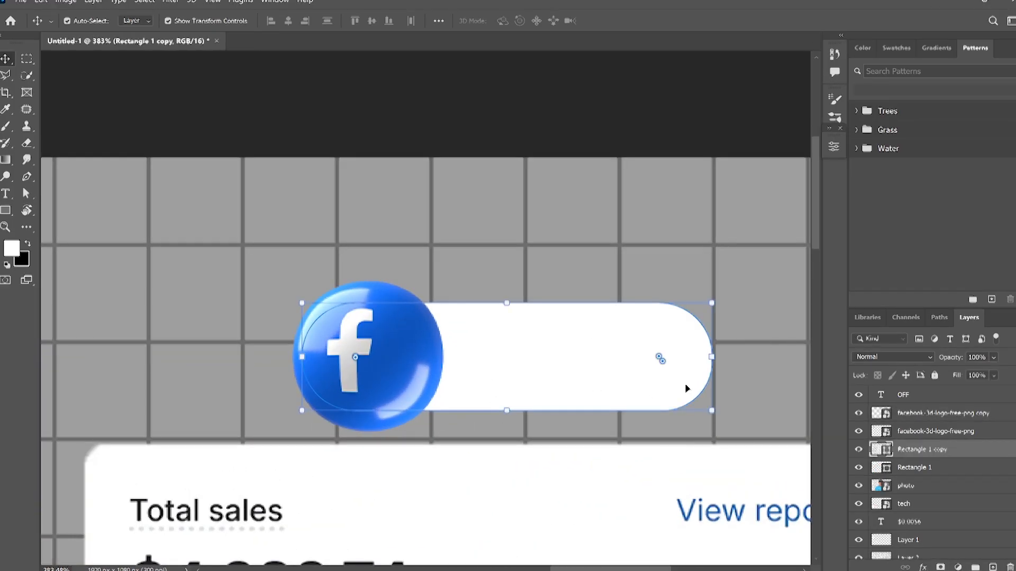
{"action": "right_click", "coordinate": [931, 451]}
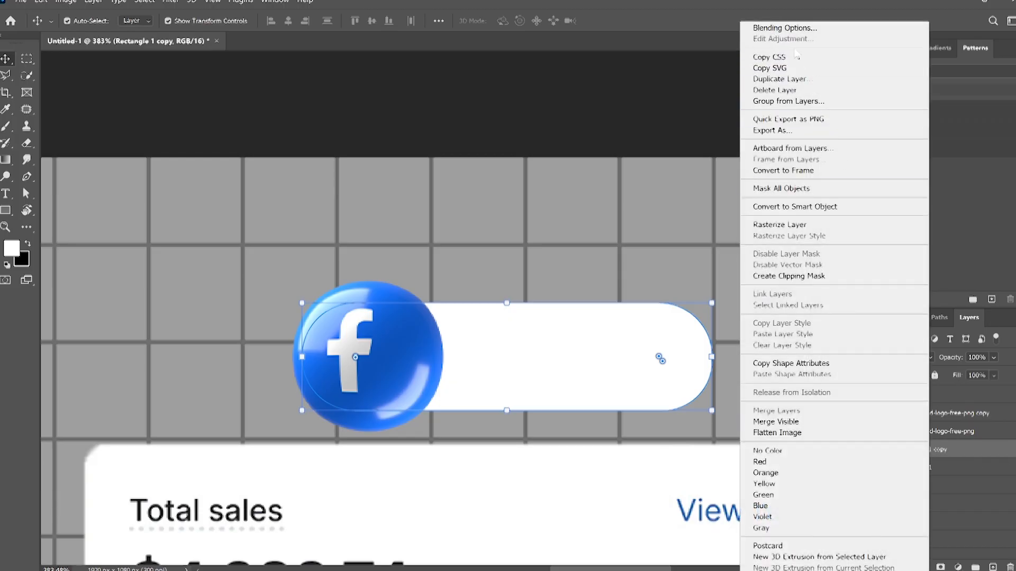
{"action": "left_click", "coordinate": [785, 28]}
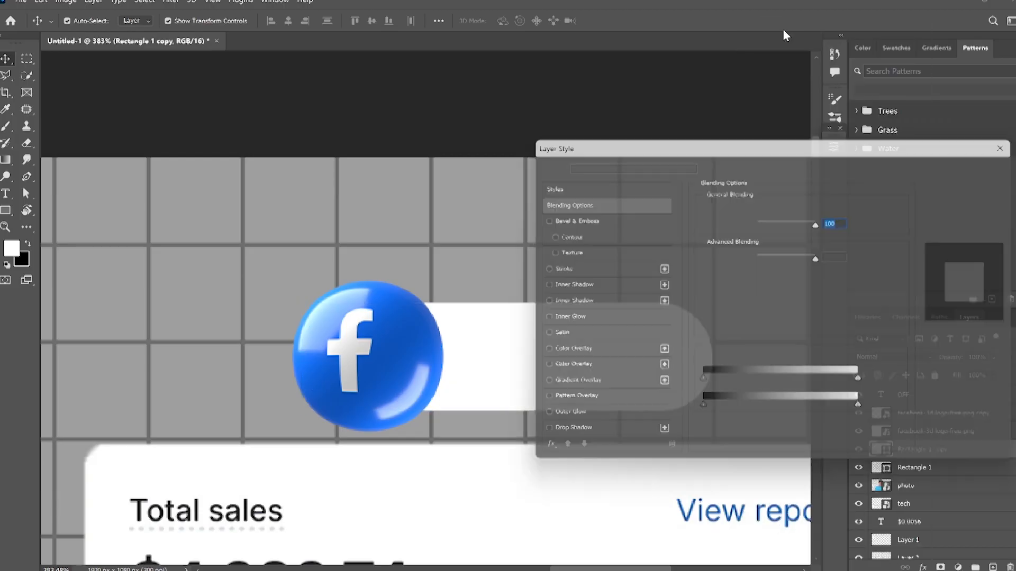
{"action": "left_click", "coordinate": [565, 389]}
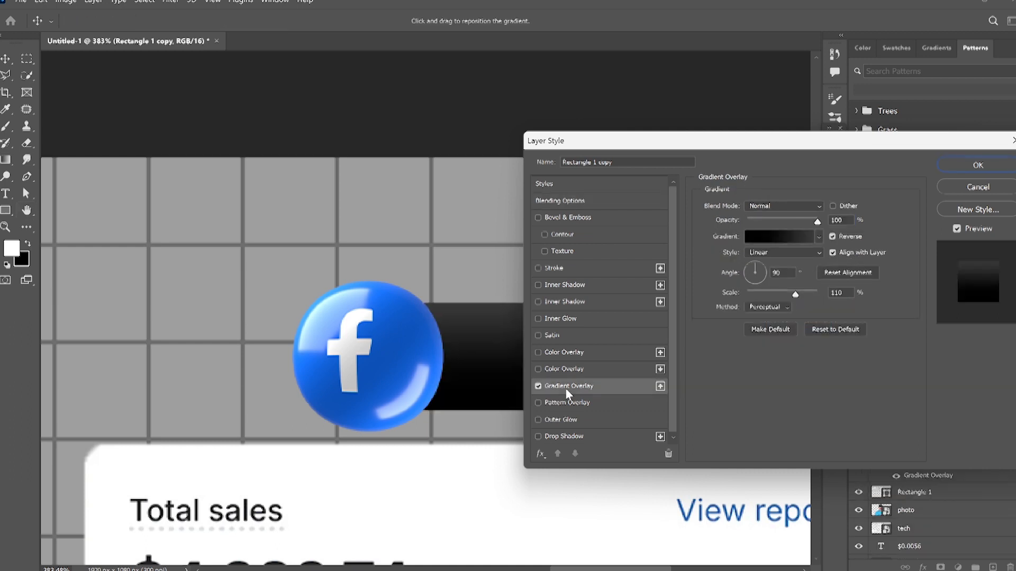
{"action": "left_click_drag", "start_coordinate": [756, 268], "coordinate": [771, 273]}
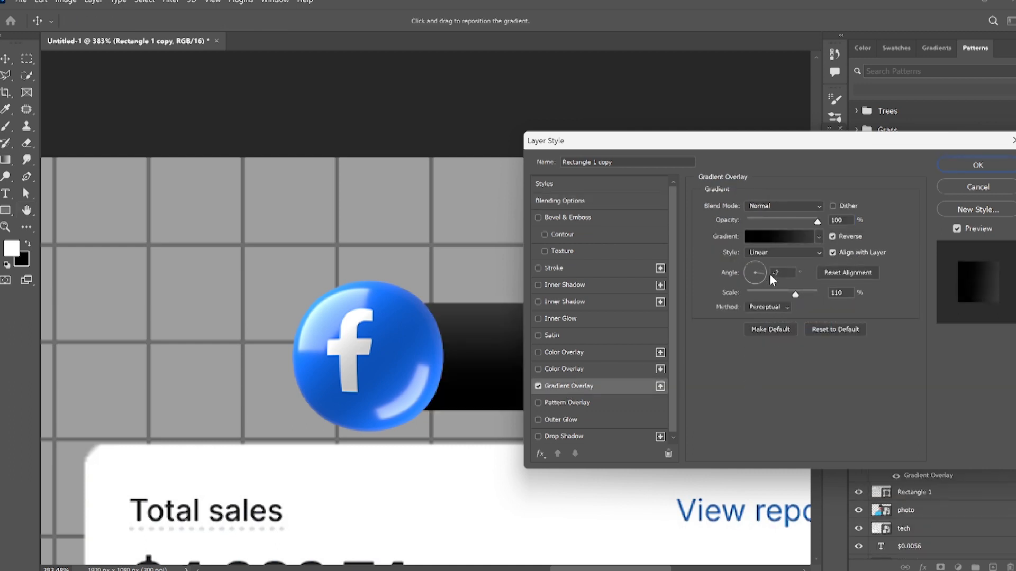
{"action": "left_click", "coordinate": [797, 273]}
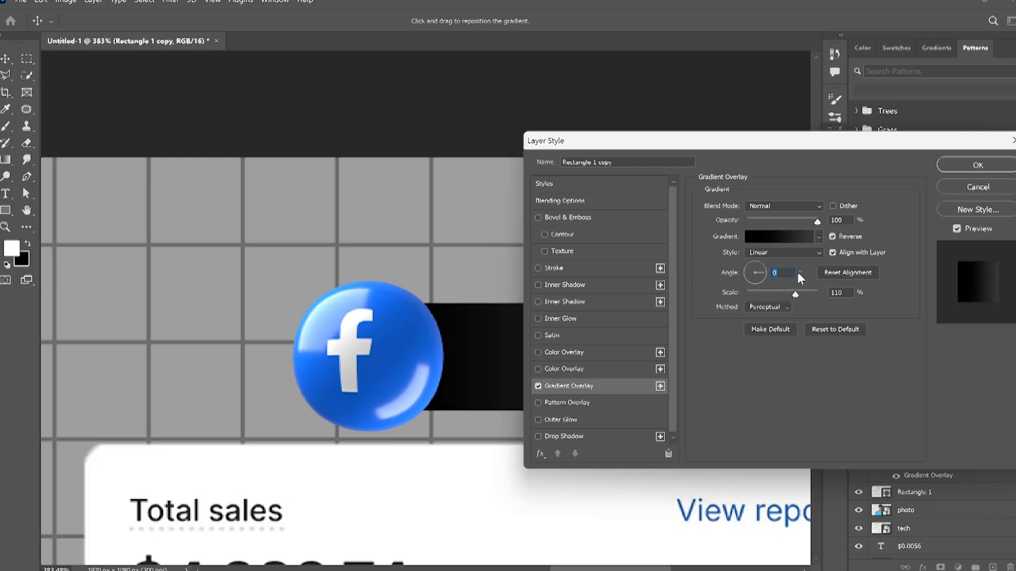
{"action": "left_click", "coordinate": [976, 175]}
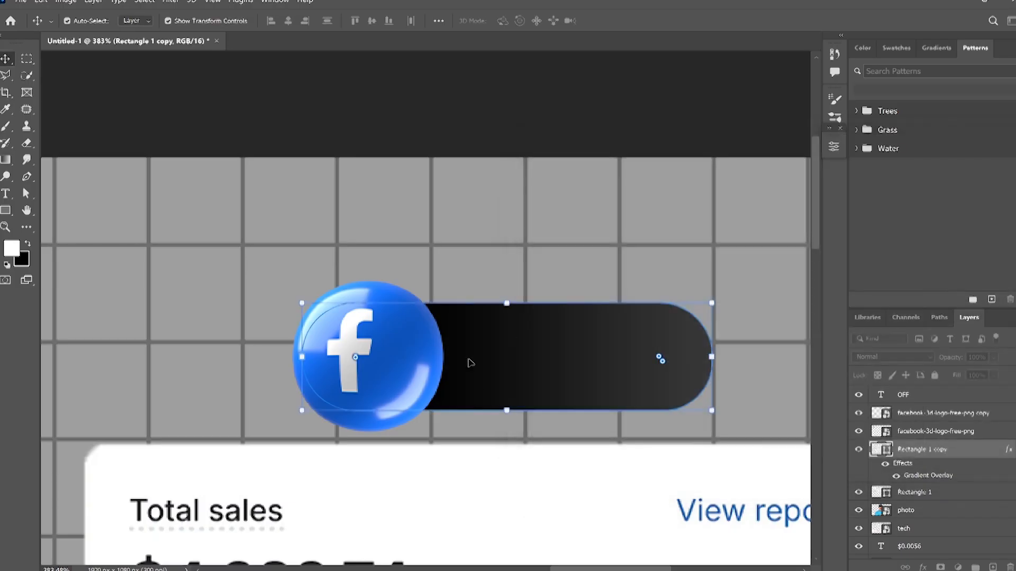
Set the starting colour stop of the gradient overlay on the pill above the right sales card to blue 0056d7
{"action": "double_click", "coordinate": [902, 464]}
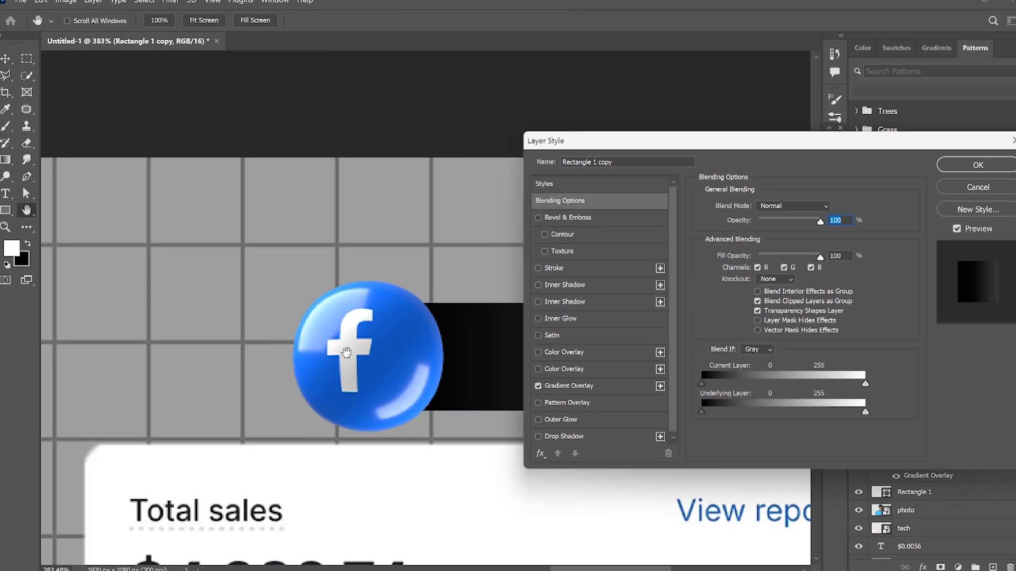
{"action": "left_click", "coordinate": [572, 386]}
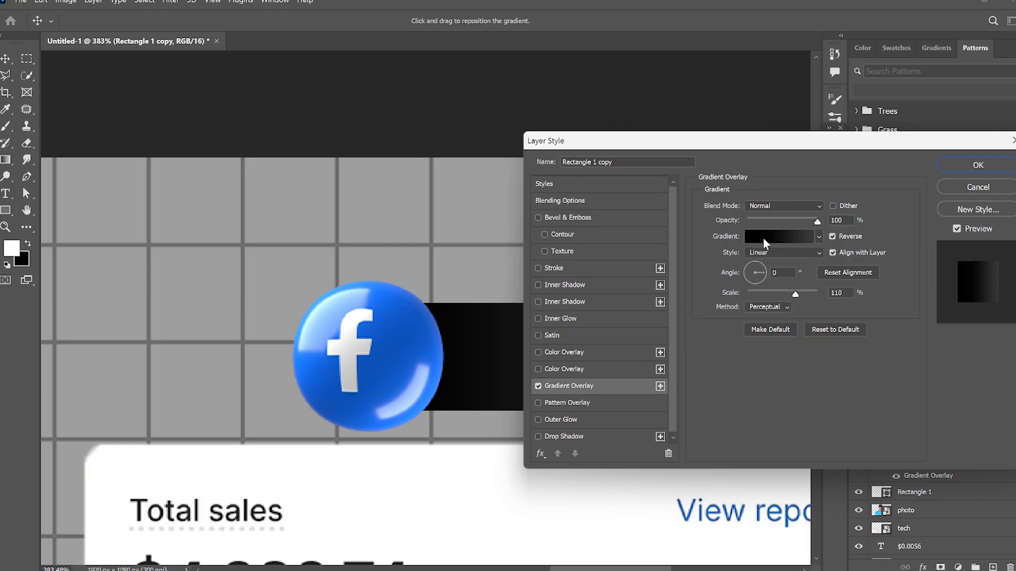
{"action": "left_click", "coordinate": [763, 238]}
{"action": "left_click", "coordinate": [727, 447]}
{"action": "left_click", "coordinate": [786, 503]}
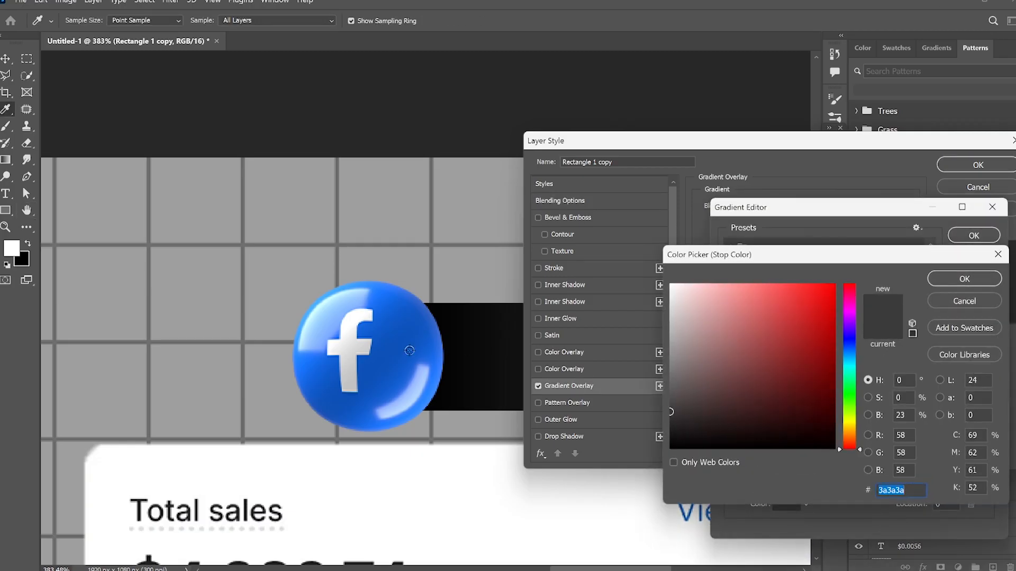
{"action": "left_click", "coordinate": [409, 350]}
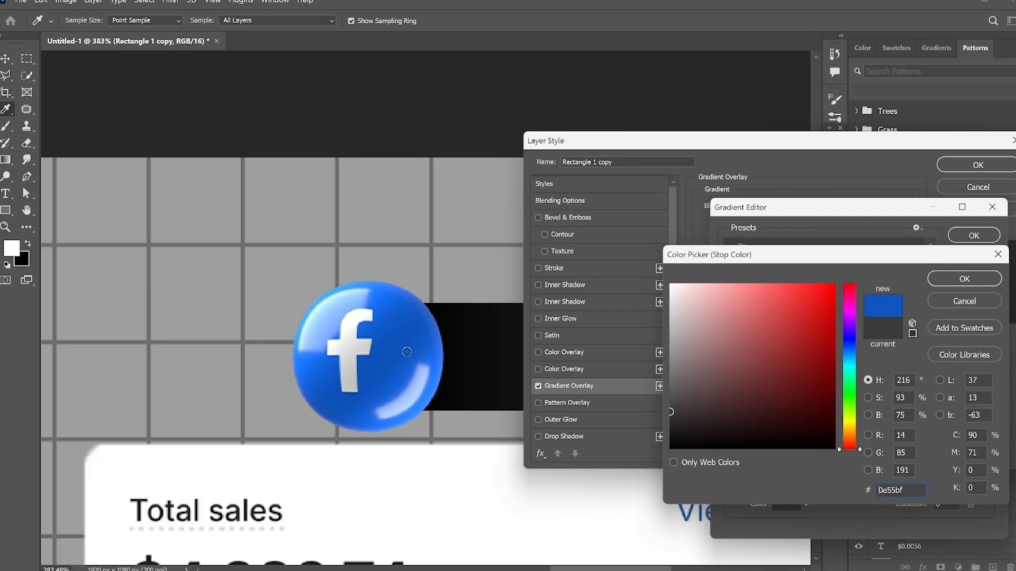
{"action": "left_click", "coordinate": [833, 312]}
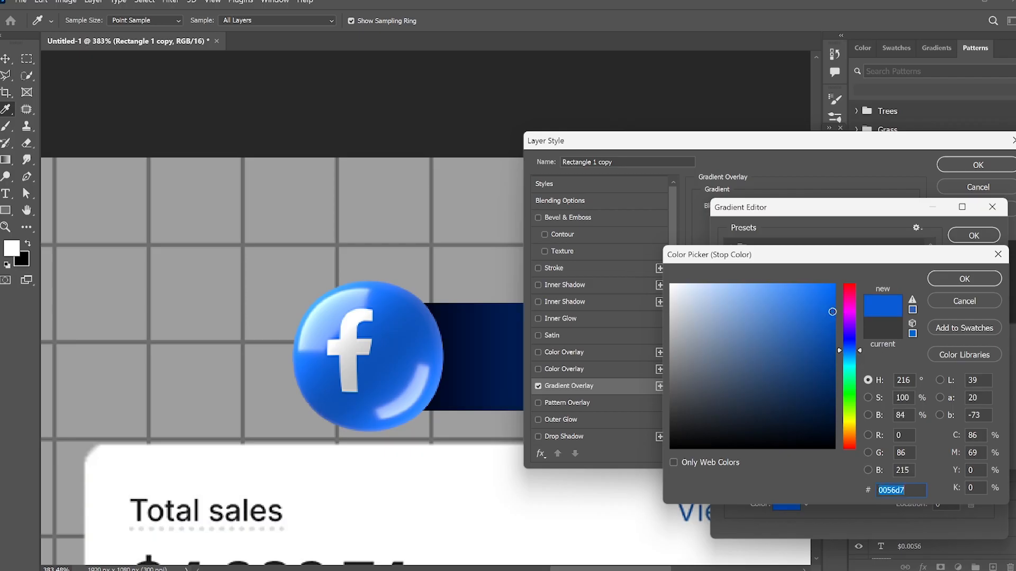
{"action": "left_click", "coordinate": [964, 279]}
Set the end colour stop of the pill's gradient to bright blue 0063ff
{"action": "left_click", "coordinate": [986, 448]}
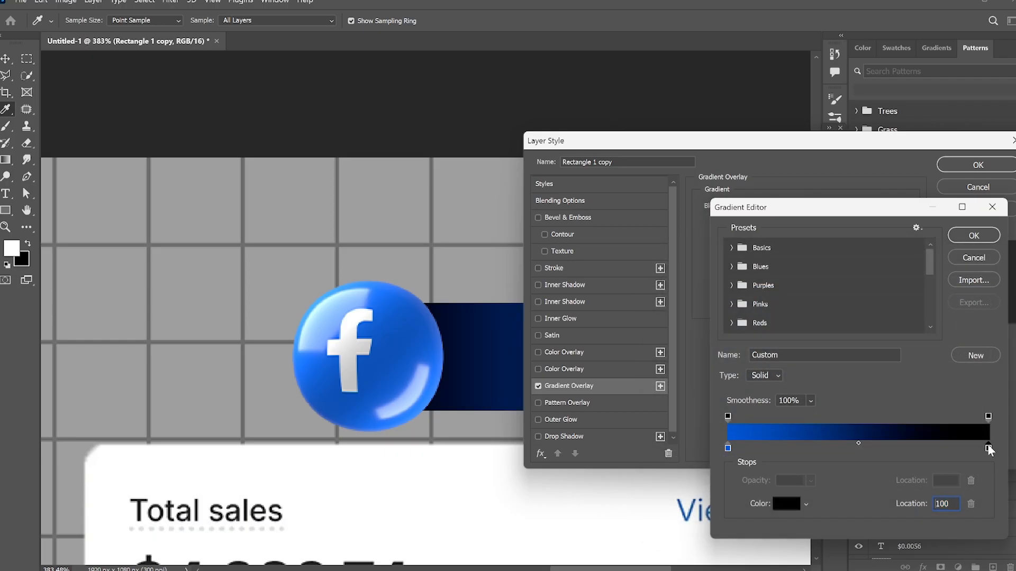
{"action": "left_click", "coordinate": [789, 499]}
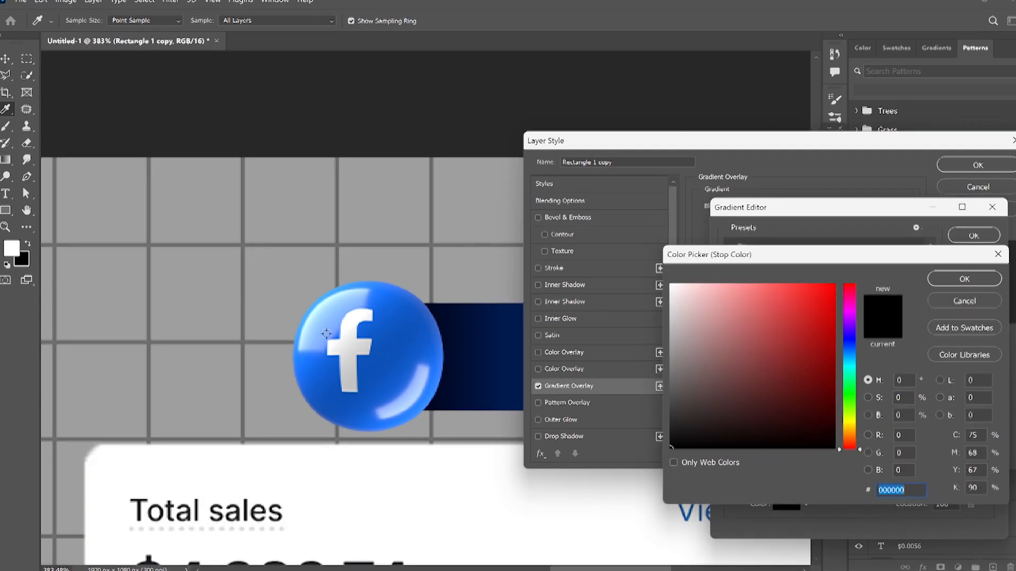
{"action": "left_click", "coordinate": [326, 334]}
{"action": "left_click_drag", "start_coordinate": [825, 303], "coordinate": [855, 261]}
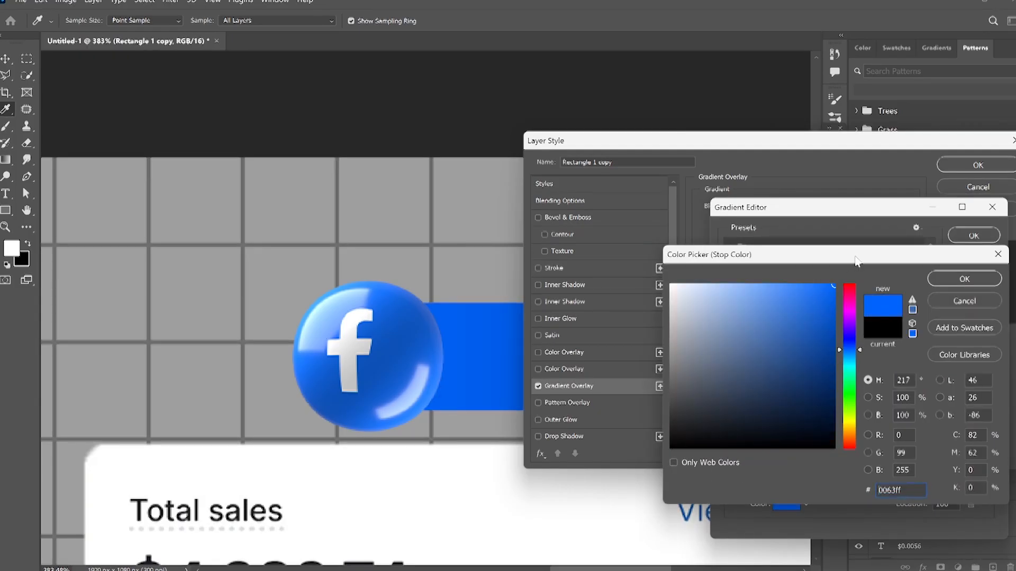
{"action": "left_click", "coordinate": [960, 279]}
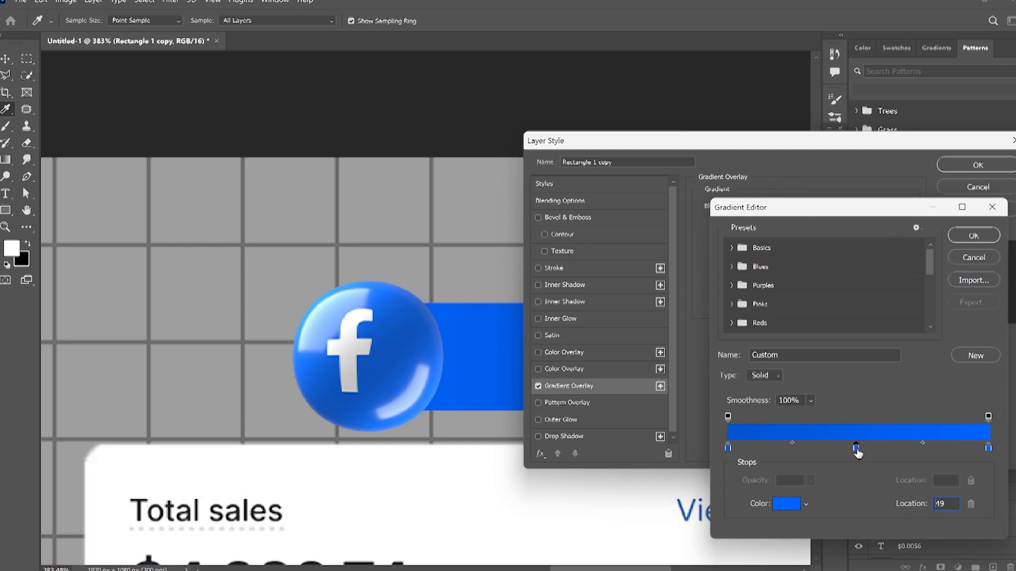
Add two intermediate stops to the pill's gradient, set the one at 65% to 005ef4, and apply the layer style
{"action": "left_click_drag", "start_coordinate": [802, 454], "coordinate": [817, 453]}
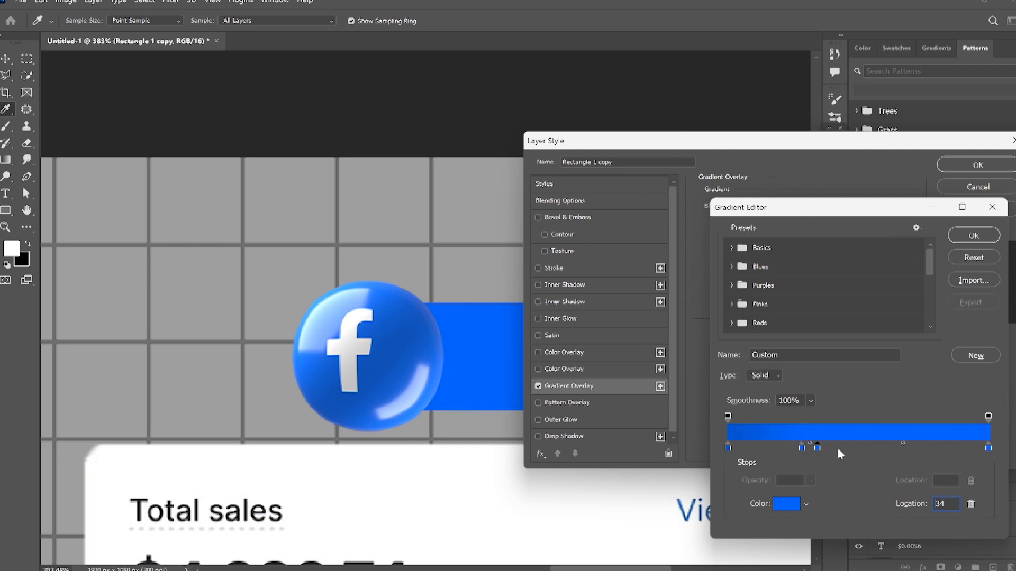
{"action": "left_click", "coordinate": [801, 447]}
{"action": "left_click", "coordinate": [786, 506]}
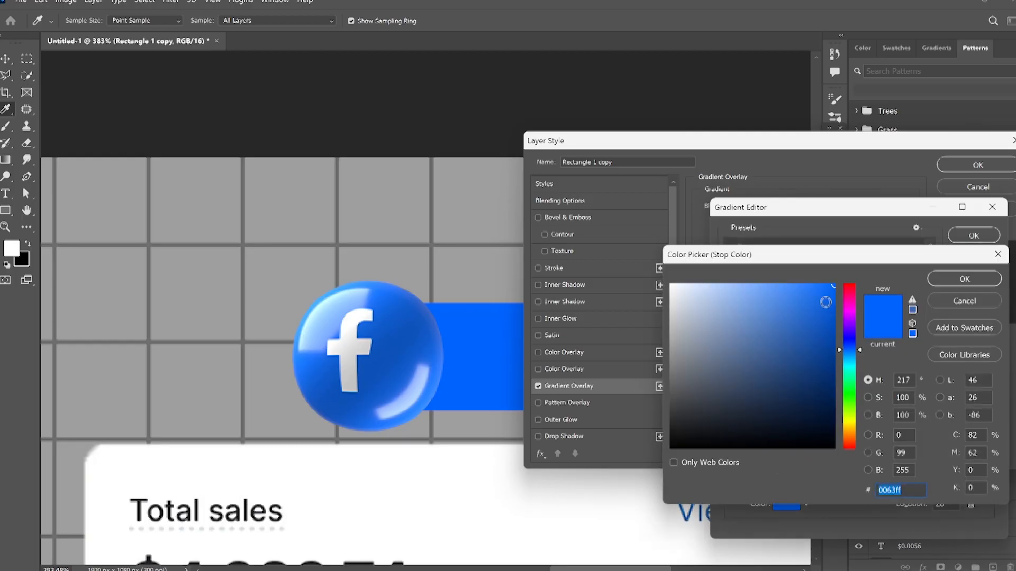
{"action": "left_click", "coordinate": [947, 284]}
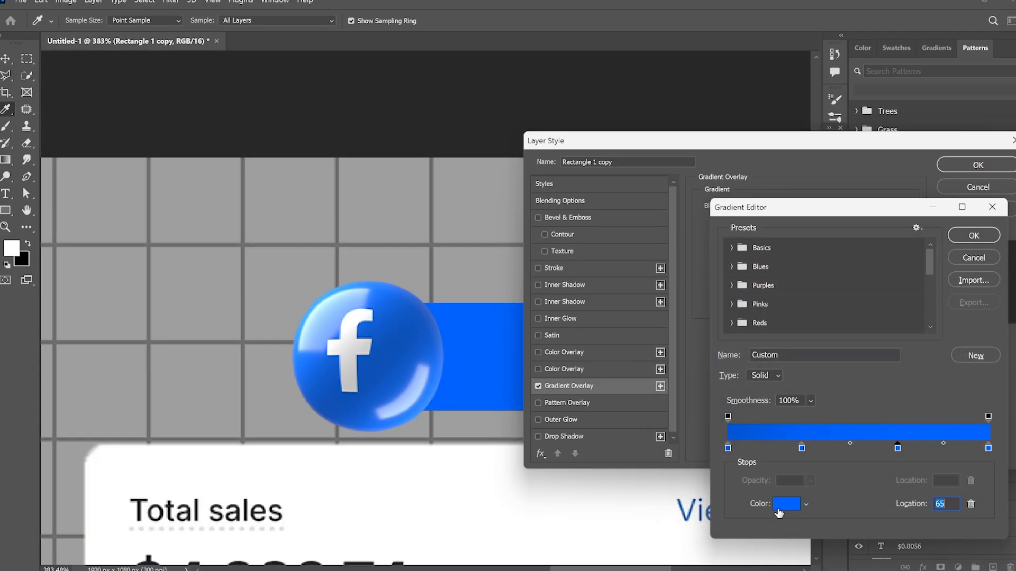
{"action": "left_click", "coordinate": [781, 505]}
{"action": "left_click_drag", "start_coordinate": [825, 334], "coordinate": [833, 291]}
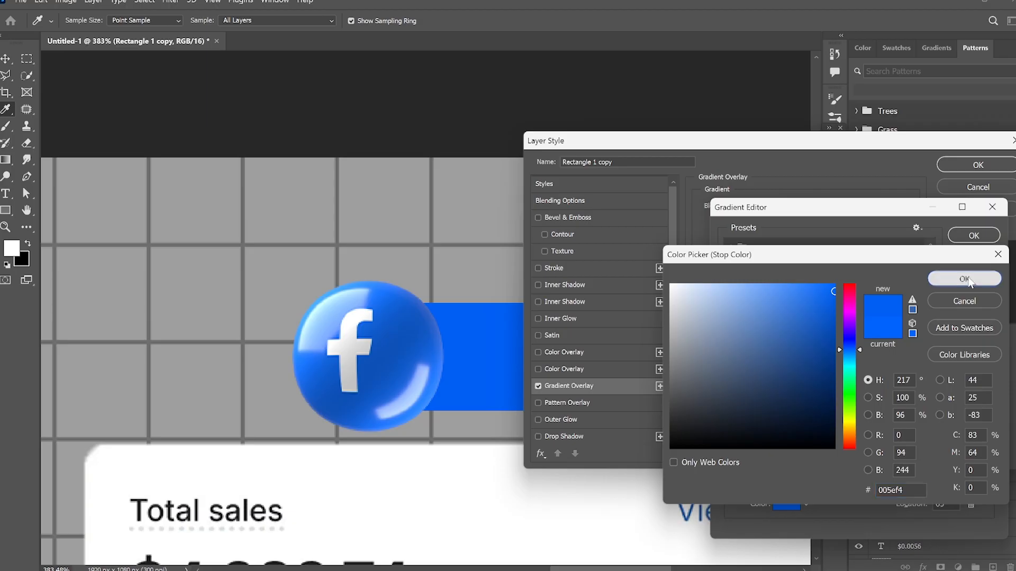
{"action": "left_click", "coordinate": [962, 278]}
{"action": "left_click", "coordinate": [973, 235]}
{"action": "left_click", "coordinate": [977, 165]}
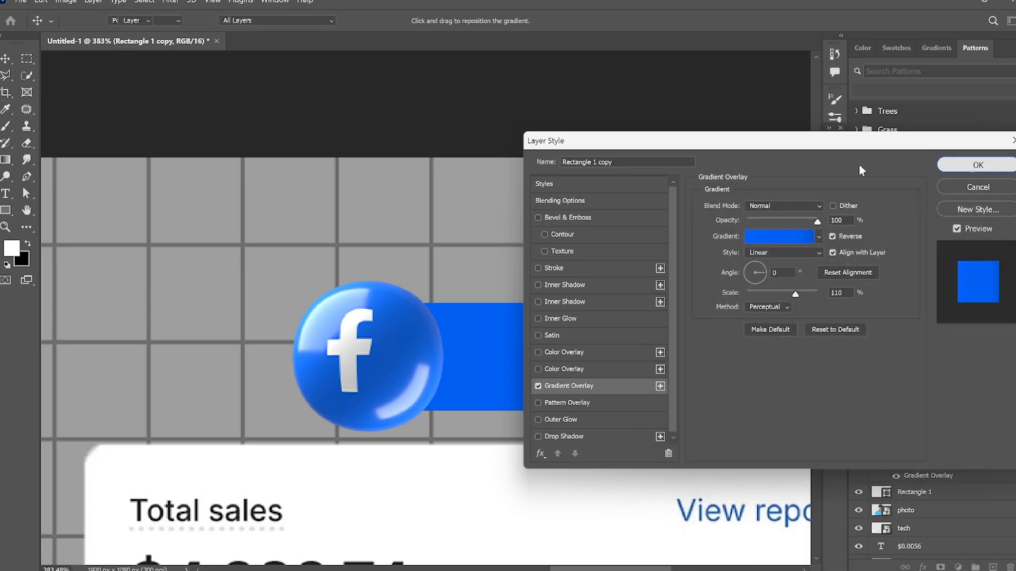
Add a black inner glow with 21% opacity and a size of 21 px to the blue pill
{"action": "scroll", "coordinate": [431, 303], "scroll_direction": "down", "scroll_amount": 3}
{"action": "scroll", "coordinate": [431, 302], "scroll_direction": "up", "scroll_amount": 4}
{"action": "left_click", "coordinate": [646, 420]}
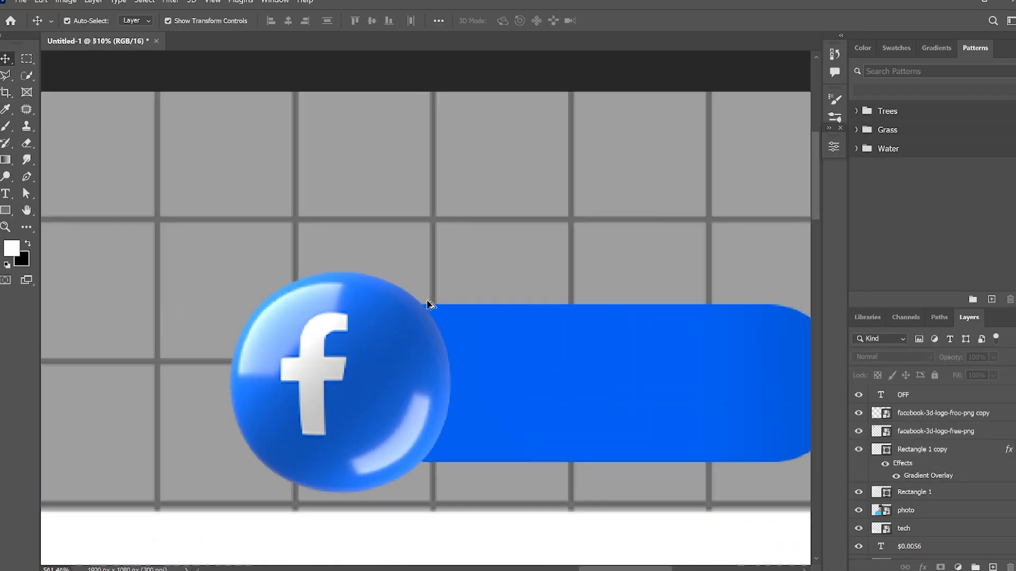
{"action": "right_click", "coordinate": [947, 451]}
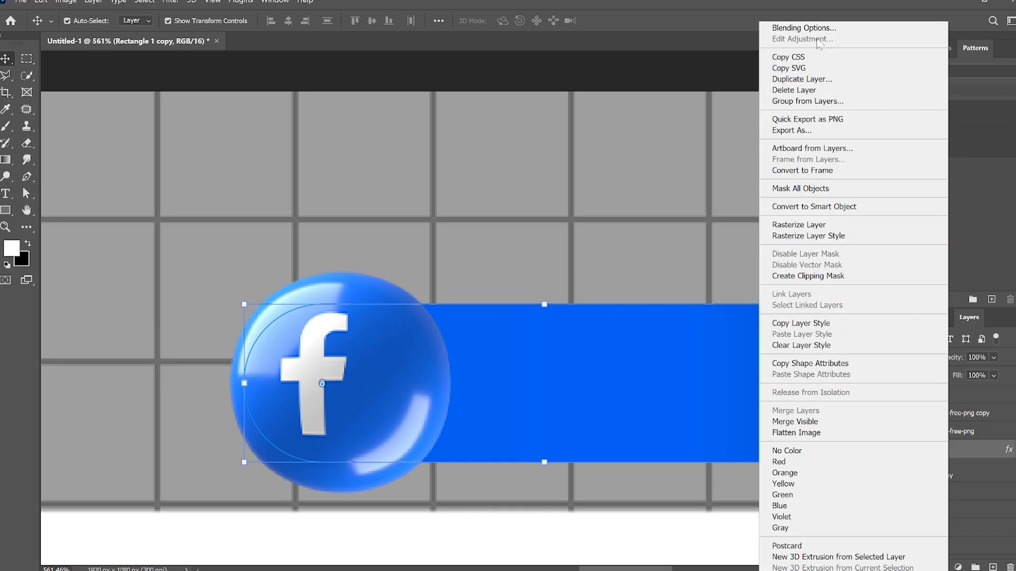
{"action": "left_click", "coordinate": [739, 387]}
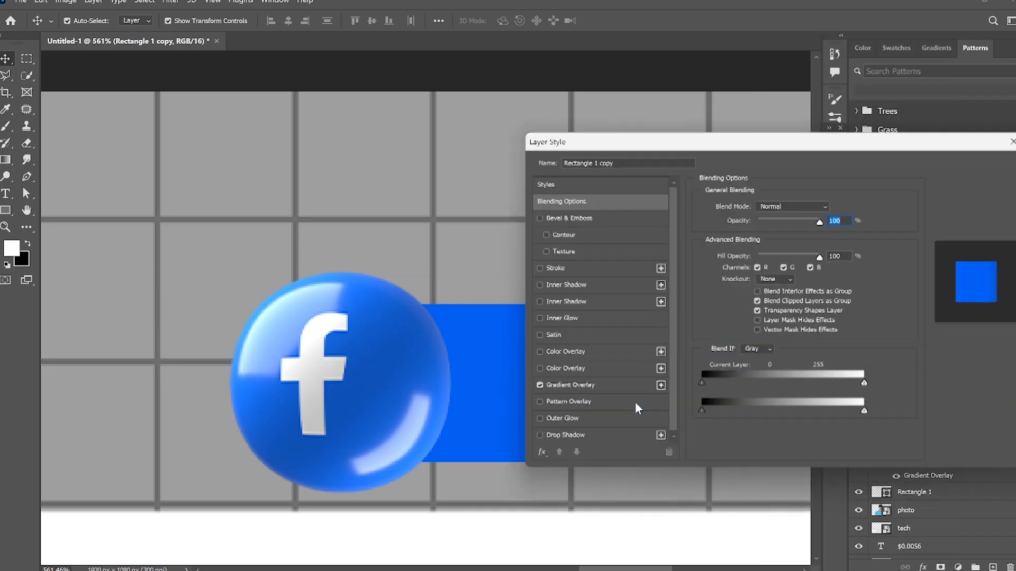
{"action": "left_click", "coordinate": [538, 319]}
{"action": "left_click", "coordinate": [560, 319]}
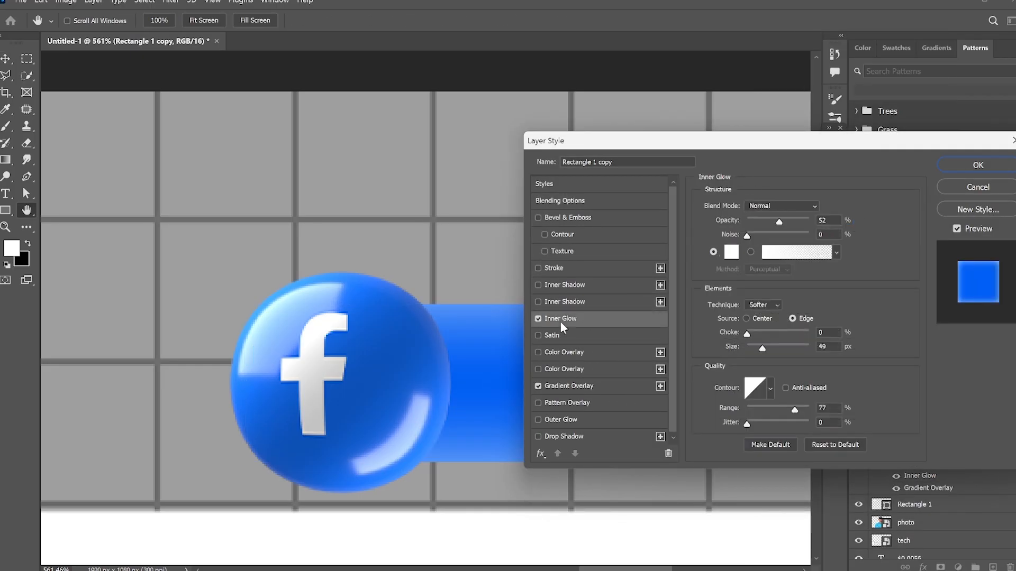
{"action": "left_click", "coordinate": [731, 252]}
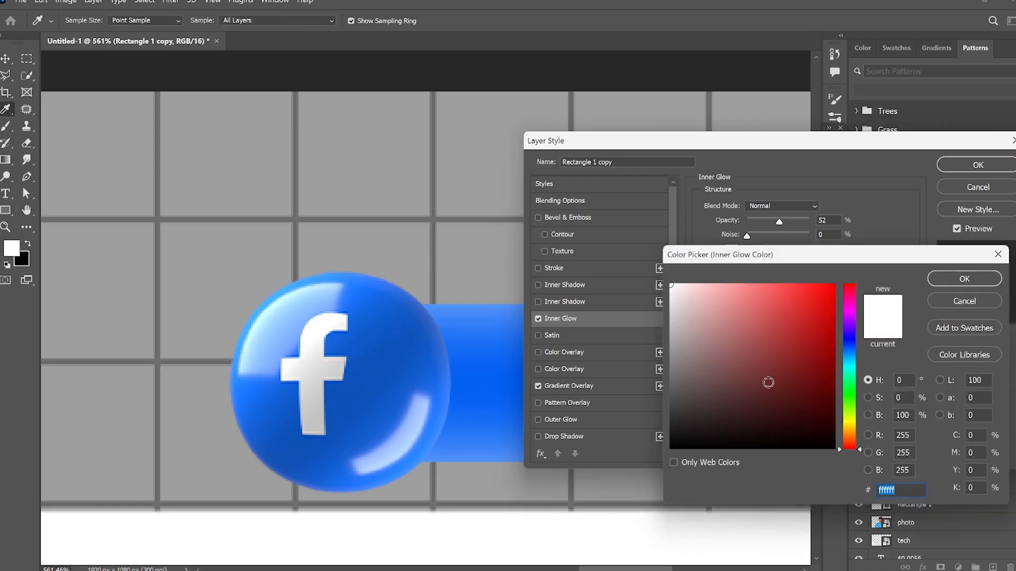
{"action": "type", "text": "000000"}
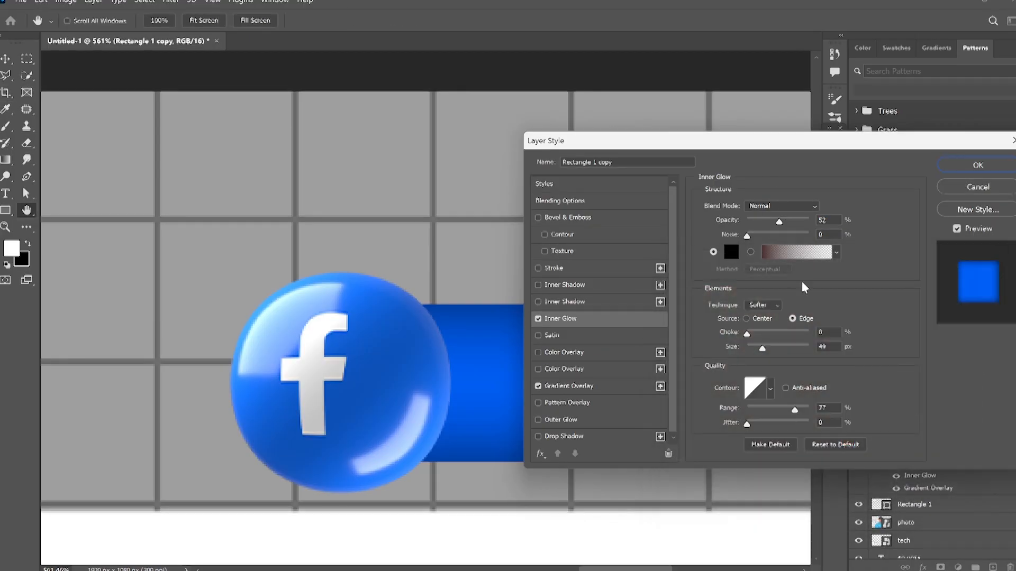
{"action": "left_click_drag", "start_coordinate": [788, 345], "coordinate": [755, 346]}
{"action": "left_click_drag", "start_coordinate": [770, 221], "coordinate": [762, 222]}
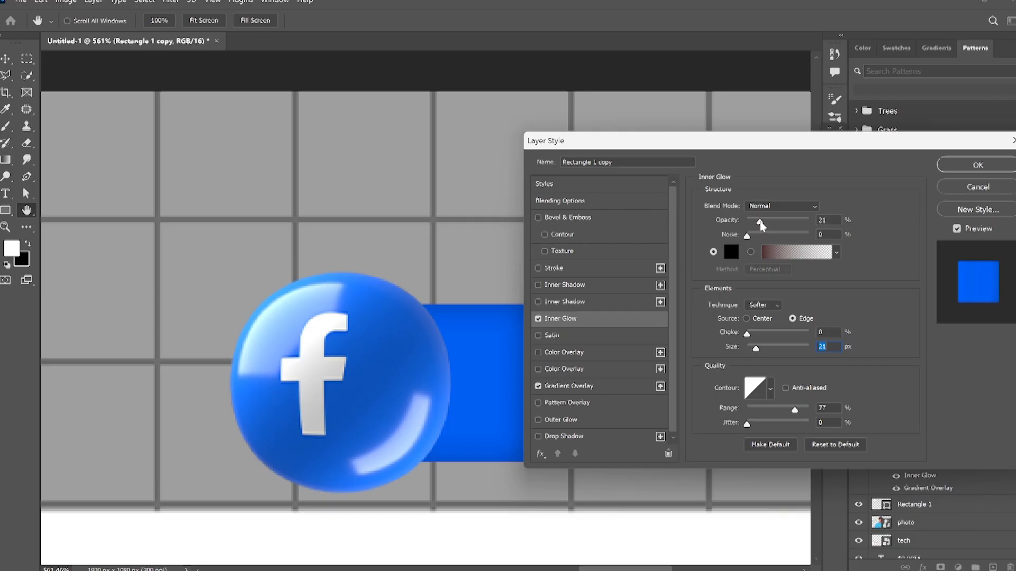
{"action": "left_click", "coordinate": [978, 166]}
Toggle the inner glow's visibility off and on to compare its effect on the blue pill
{"action": "scroll", "coordinate": [483, 352], "scroll_direction": "down", "scroll_amount": 2}
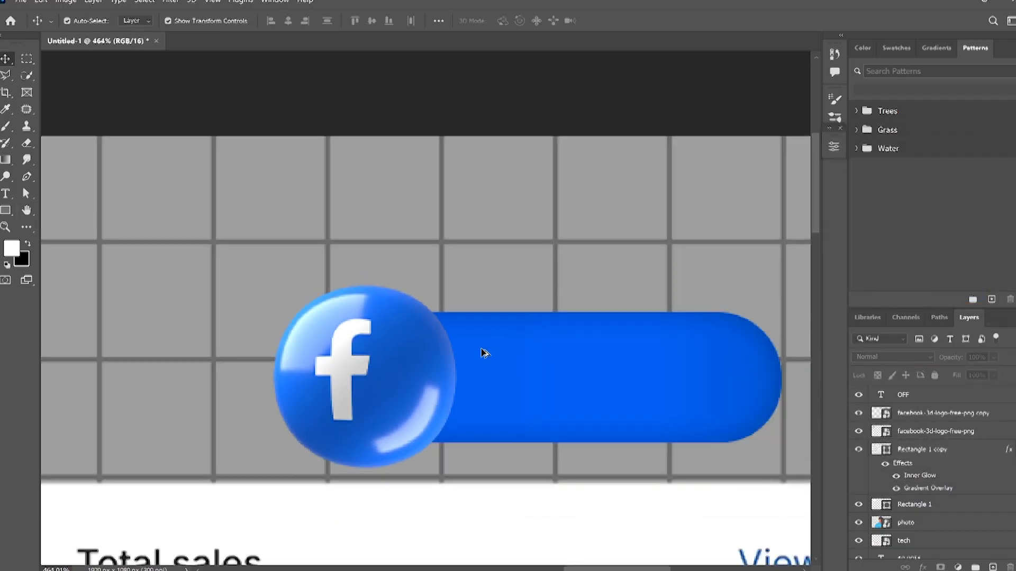
{"action": "scroll", "coordinate": [425, 352], "scroll_direction": "right", "scroll_amount": 2}
{"action": "scroll", "coordinate": [425, 352], "scroll_direction": "left", "scroll_amount": 1}
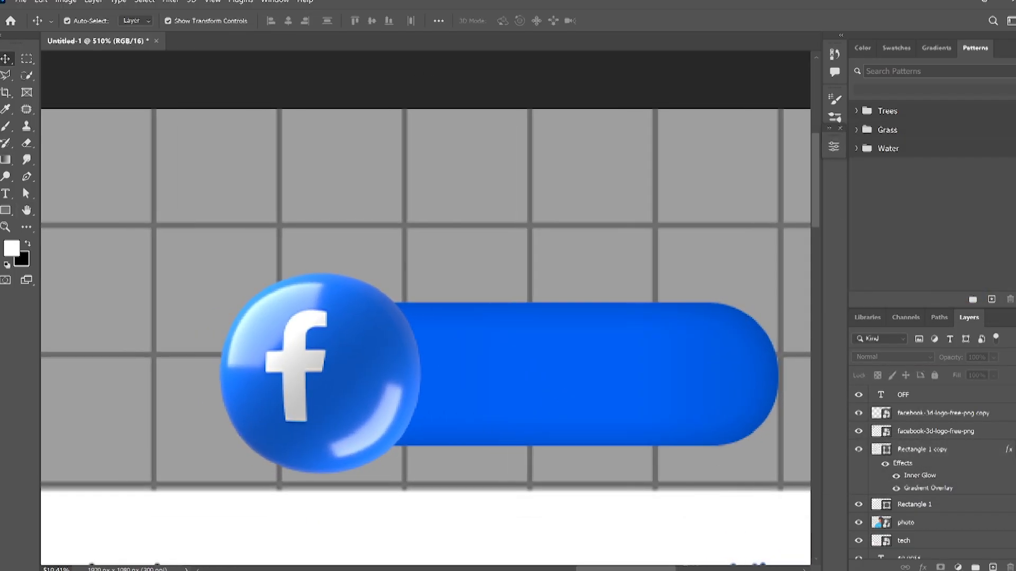
{"action": "left_click", "coordinate": [895, 475]}
{"action": "left_click", "coordinate": [895, 476]}
{"action": "scroll", "coordinate": [404, 368], "scroll_direction": "down", "scroll_amount": 5}
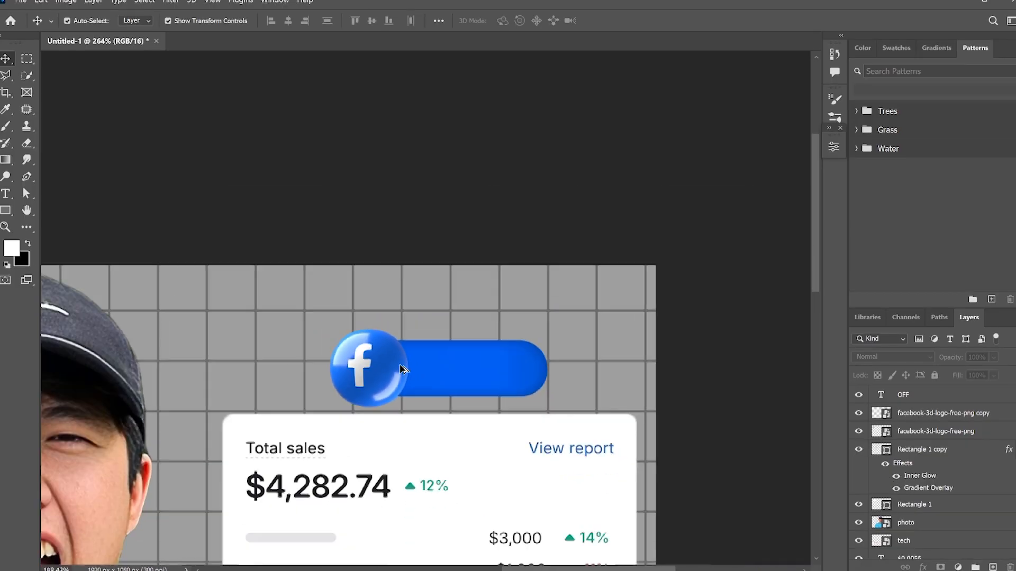
{"action": "scroll", "coordinate": [401, 369], "scroll_direction": "up", "scroll_amount": 4}
Nudge the Facebook logo into position on the left end of the blue pill
{"action": "left_click", "coordinate": [391, 378]}
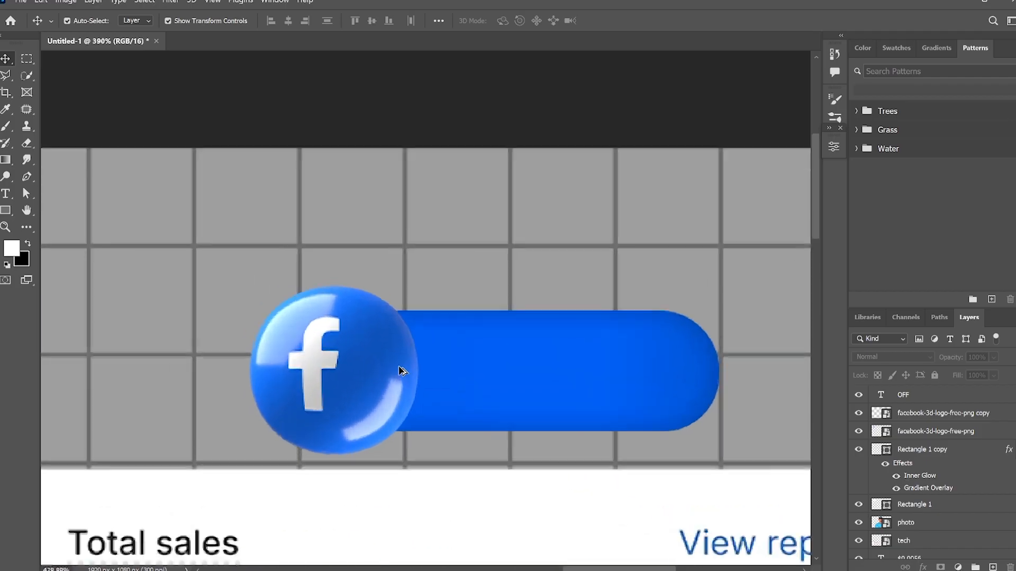
{"action": "left_click_drag", "start_coordinate": [362, 376], "coordinate": [375, 381]}
{"action": "left_click", "coordinate": [347, 114]}
{"action": "left_click_drag", "start_coordinate": [394, 420], "coordinate": [385, 419]}
{"action": "left_click", "coordinate": [471, 139]}
Duplicate the OFF text from the white pill and place the copy in the free area of the blue pill
{"action": "scroll", "coordinate": [398, 394], "scroll_direction": "down", "scroll_amount": 5}
{"action": "scroll", "coordinate": [399, 401], "scroll_direction": "down", "scroll_amount": 4}
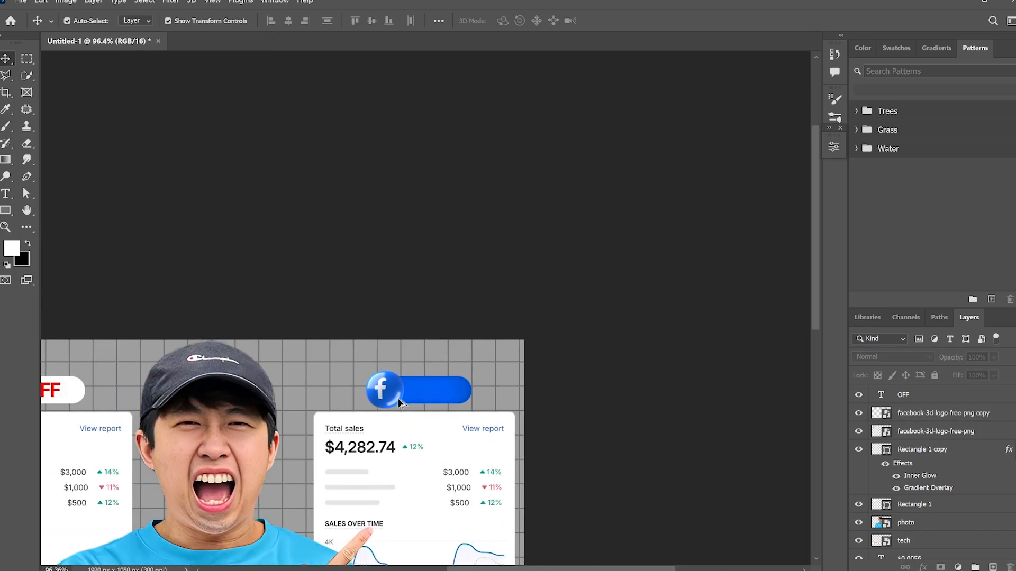
{"action": "scroll", "coordinate": [362, 418], "scroll_direction": "up", "scroll_amount": 2}
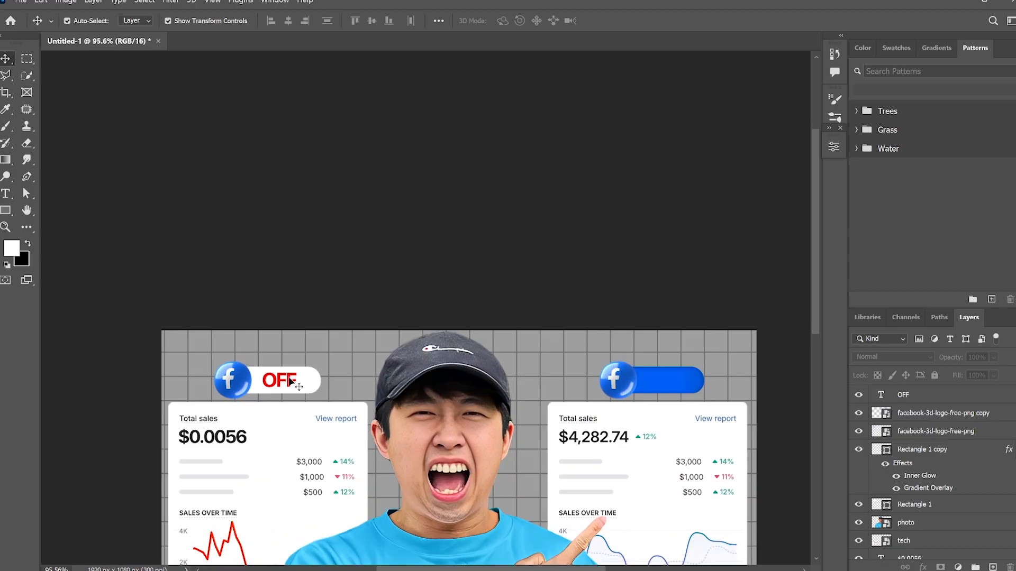
{"action": "left_click", "coordinate": [282, 378]}
{"action": "left_click_drag", "start_coordinate": [286, 385], "coordinate": [670, 392]}
{"action": "scroll", "coordinate": [656, 385], "scroll_direction": "up", "scroll_amount": 6}
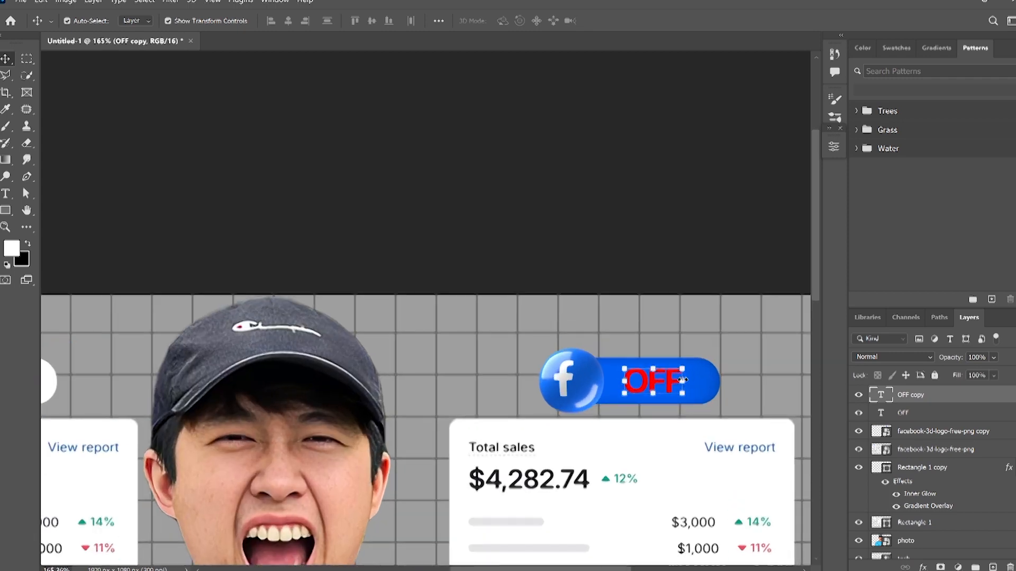
Change the duplicated text on the blue pill to ON
{"action": "double_click", "coordinate": [577, 400]}
{"action": "left_click_drag", "start_coordinate": [601, 380], "coordinate": [688, 382]}
{"action": "type", "text": "N"}
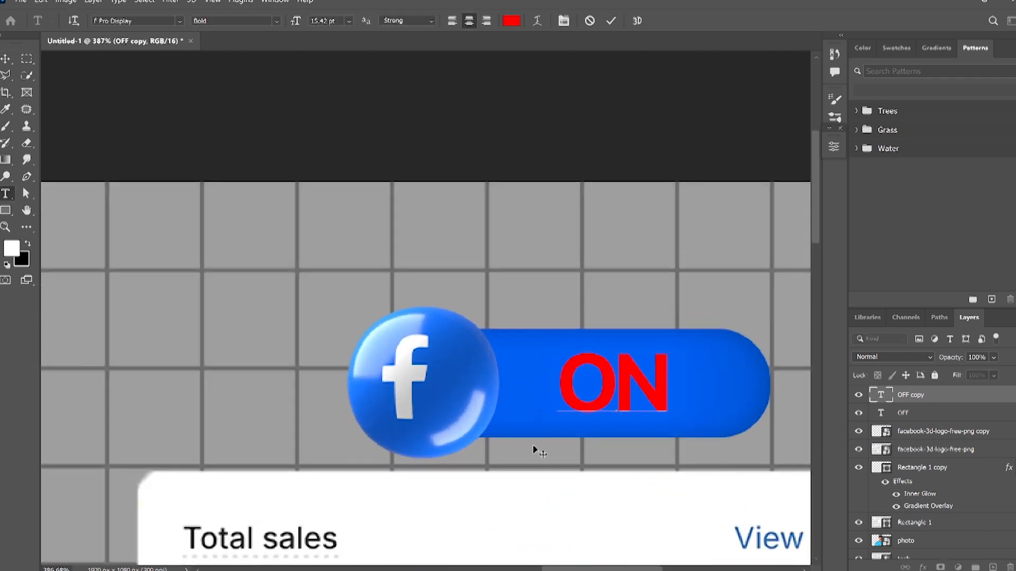
{"action": "left_click", "coordinate": [5, 59]}
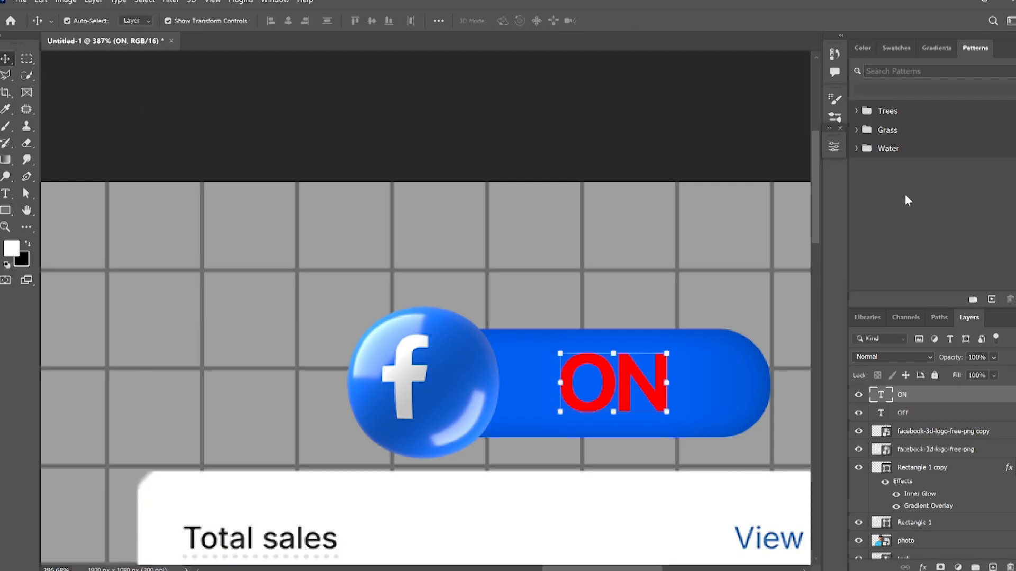
Recolour the ON text from red to white and check the label against the whole thumbnail
{"action": "left_click", "coordinate": [833, 147]}
{"action": "left_click", "coordinate": [746, 281]}
{"action": "left_click", "coordinate": [729, 320]}
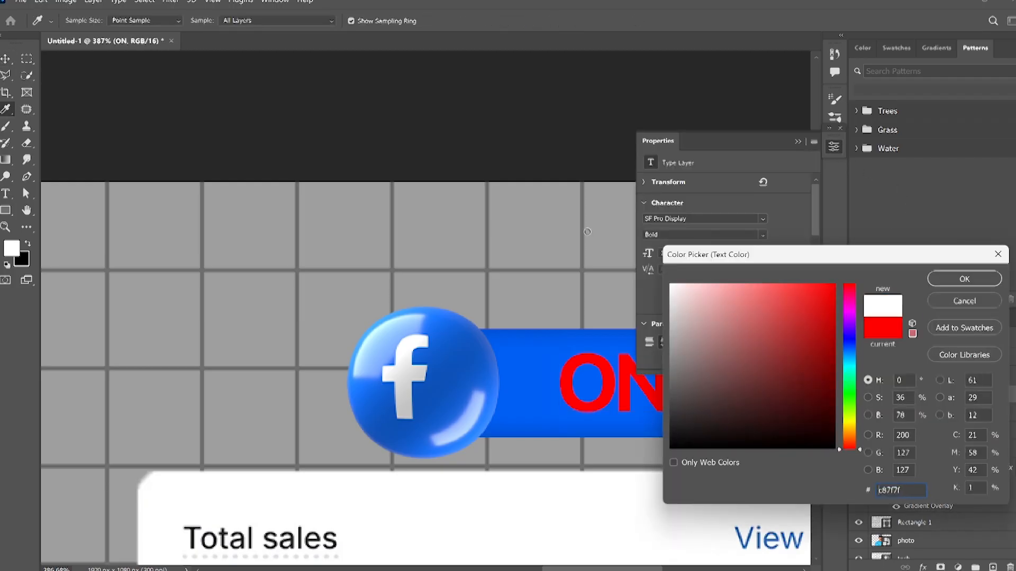
{"action": "left_click_drag", "start_coordinate": [589, 234], "coordinate": [581, 229]}
{"action": "left_click", "coordinate": [993, 281]}
{"action": "left_click", "coordinate": [797, 141]}
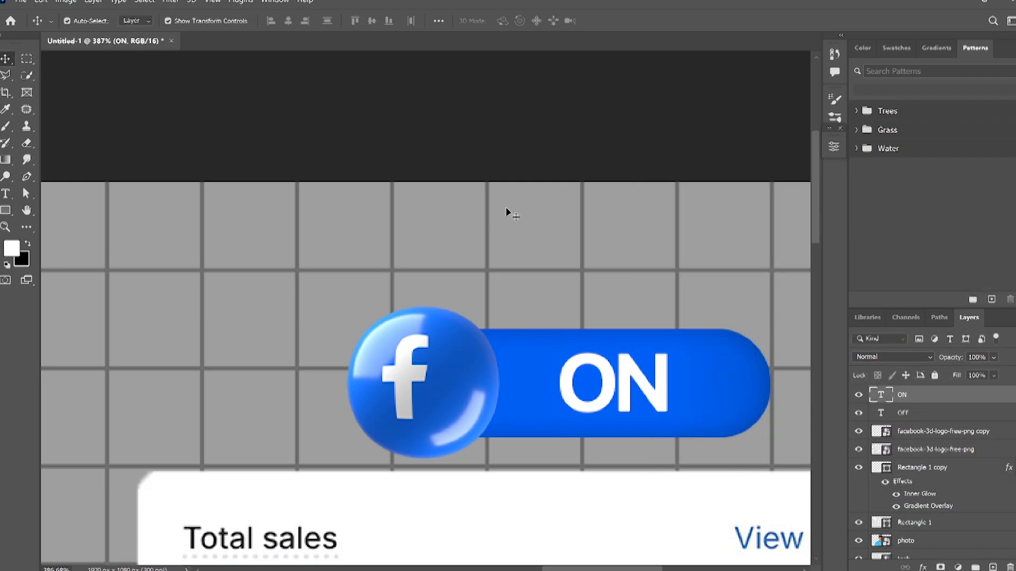
{"action": "left_click", "coordinate": [540, 142]}
{"action": "scroll", "coordinate": [460, 356], "scroll_direction": "down", "scroll_amount": 10}
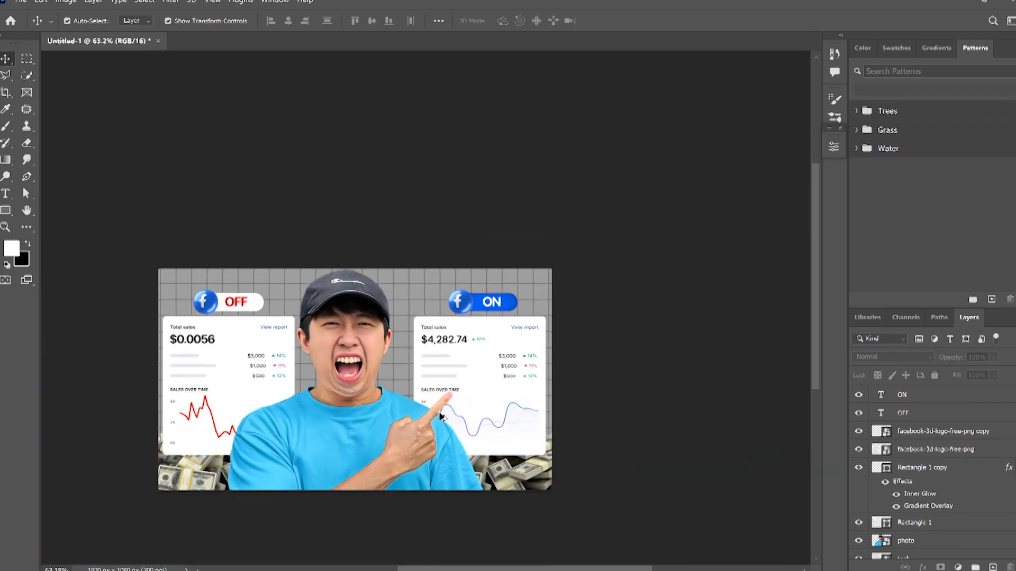
{"action": "scroll", "coordinate": [449, 412], "scroll_direction": "up", "scroll_amount": 3}
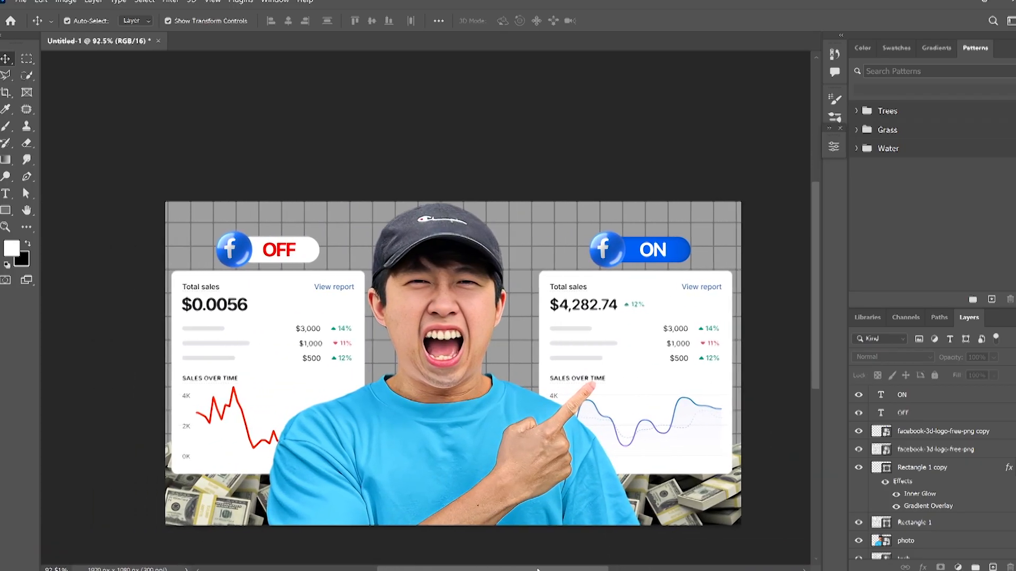
{"action": "scroll", "coordinate": [510, 494], "scroll_direction": "down", "scroll_amount": 2}
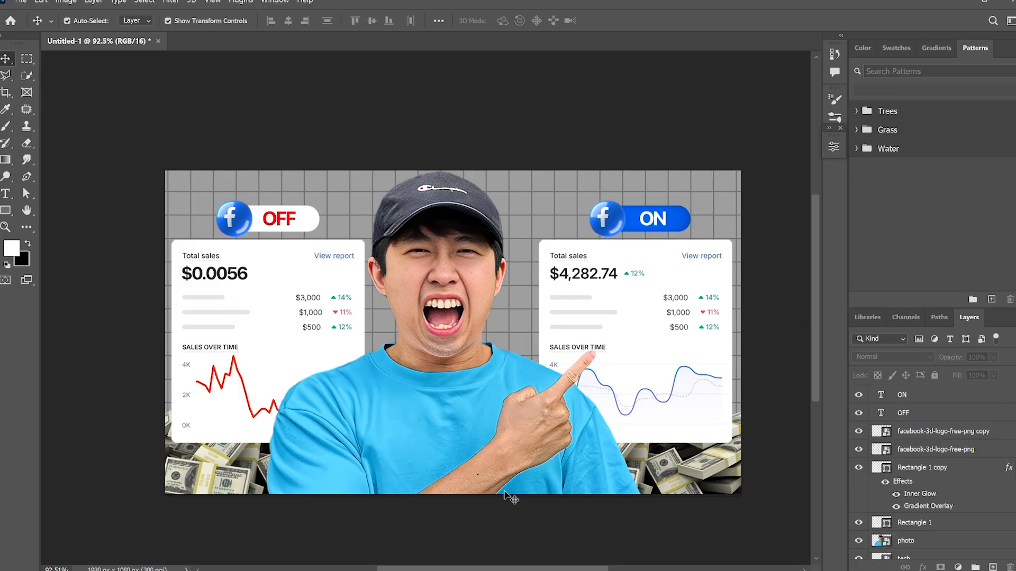
Add a FACEBOOK text layer over the lower part of the man's shirt
{"action": "scroll", "coordinate": [498, 462], "scroll_direction": "up", "scroll_amount": 1}
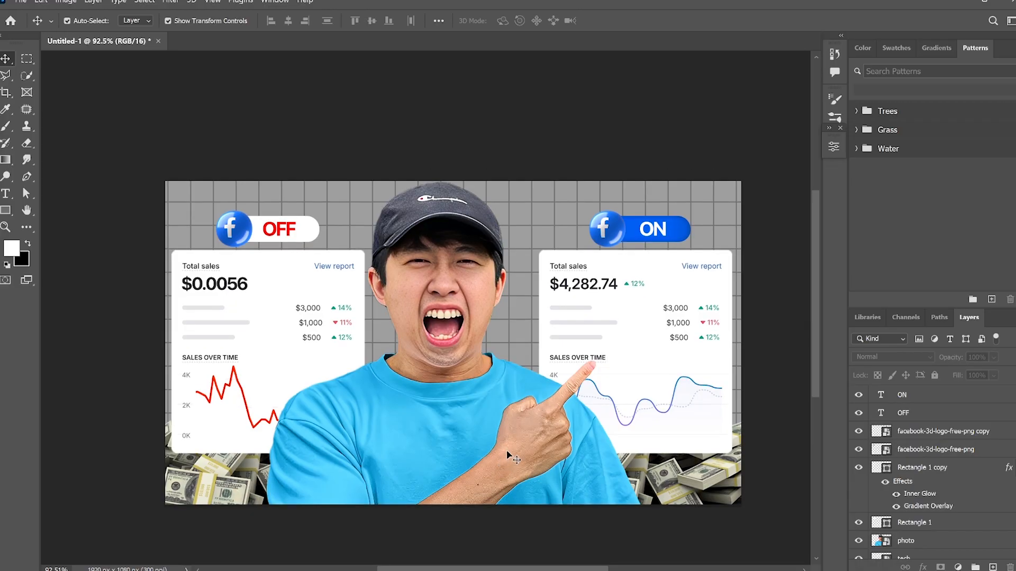
{"action": "scroll", "coordinate": [537, 500], "scroll_direction": "down", "scroll_amount": 4}
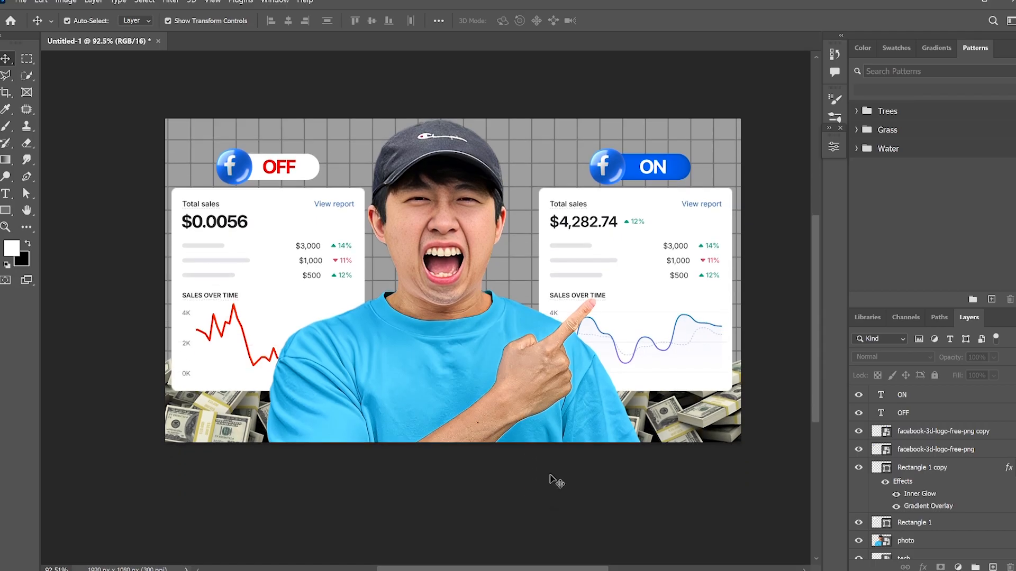
{"action": "left_click", "coordinate": [6, 194]}
{"action": "left_click", "coordinate": [359, 413]}
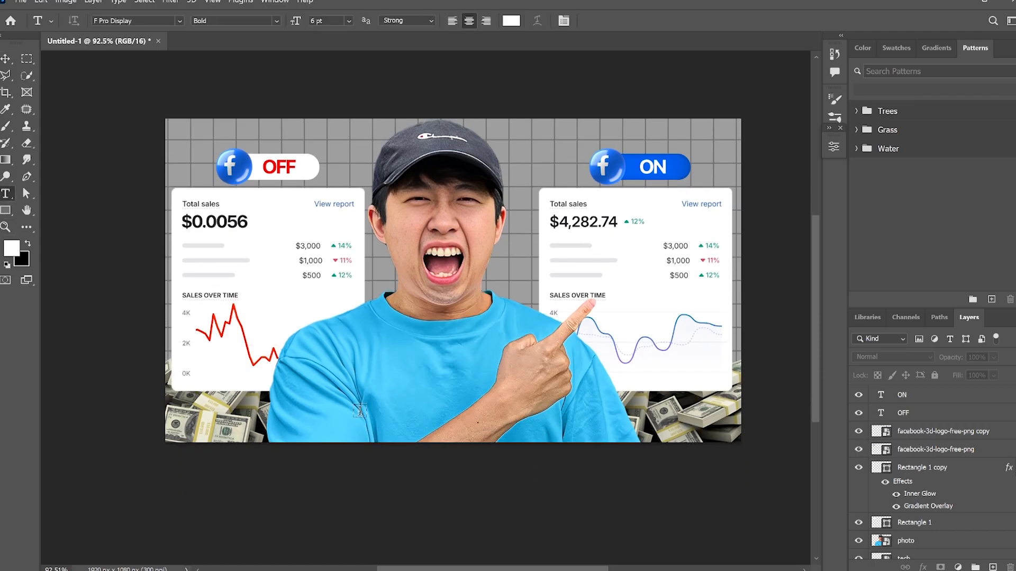
{"action": "key", "text": "BackSpace"}
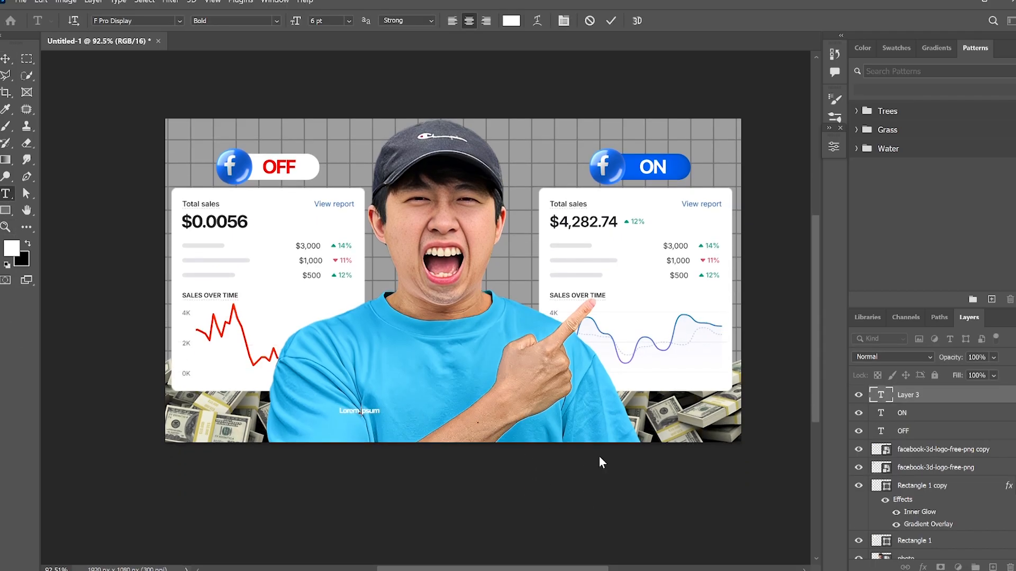
{"action": "type", "text": "FACEBOOK"}
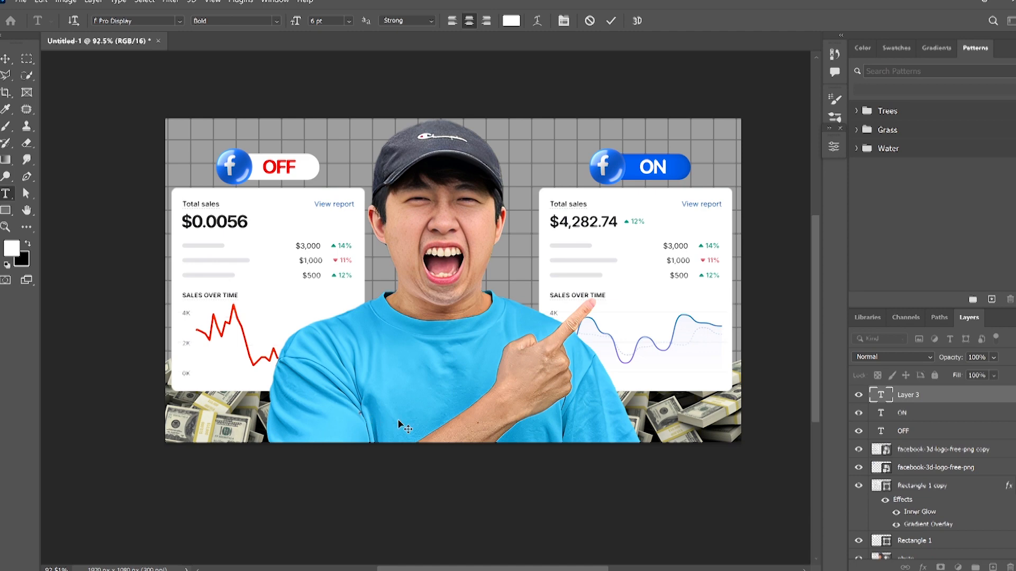
{"action": "type", "text": "FACEBOOK"}
Enlarge the FACEBOOK text into a headline and position it across the lower part of the thumbnail, starting near its left edge
{"action": "left_click", "coordinate": [7, 59]}
{"action": "left_click_drag", "start_coordinate": [384, 404], "coordinate": [639, 279]}
{"action": "left_click_drag", "start_coordinate": [419, 356], "coordinate": [271, 393]}
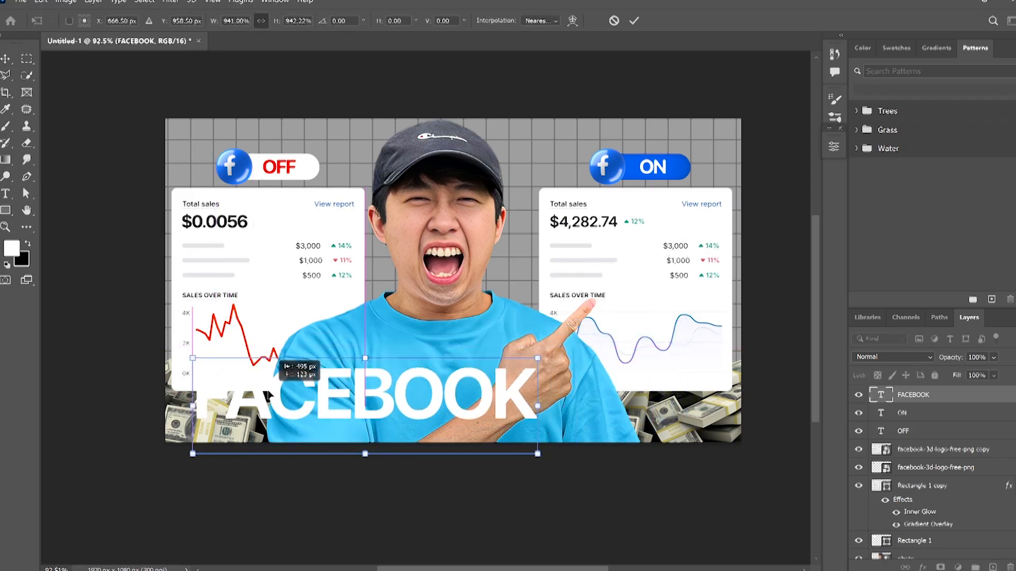
{"action": "left_click", "coordinate": [634, 20]}
Set the FACEBOOK headline's font to Poppins Bold
{"action": "left_click", "coordinate": [834, 146]}
{"action": "left_click", "coordinate": [716, 218]}
{"action": "left_click", "coordinate": [717, 218]}
{"action": "type", "text": "P"}
{"action": "left_click_drag", "start_coordinate": [716, 218], "coordinate": [621, 201]}
{"action": "type", "text": "Poppins"}
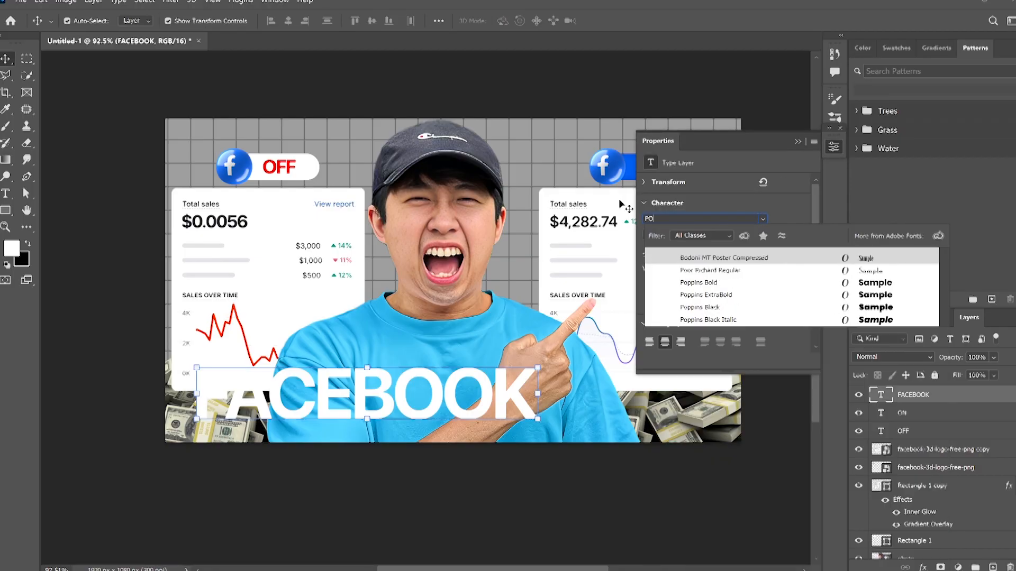
{"action": "left_click", "coordinate": [733, 283]}
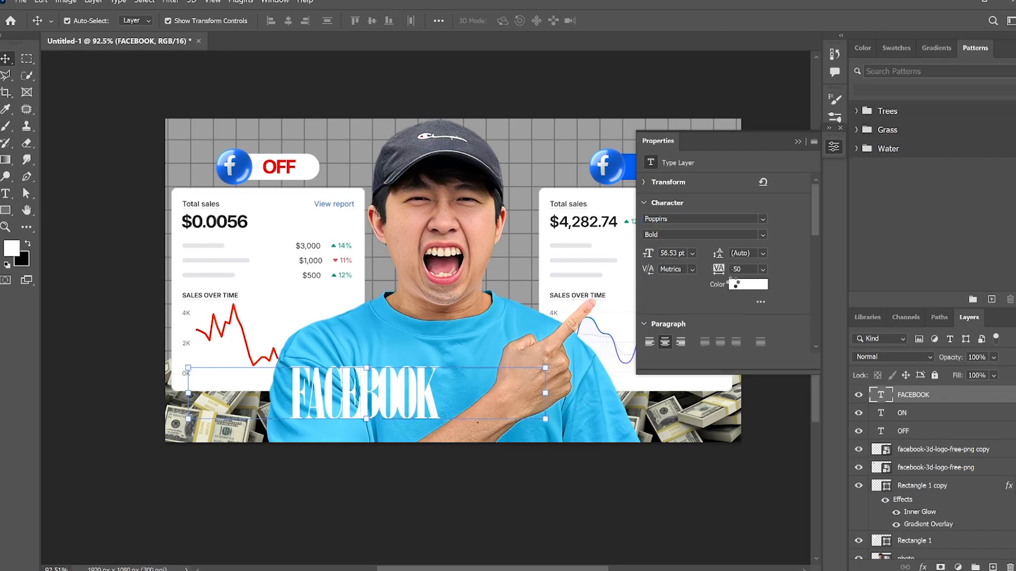
{"action": "left_click", "coordinate": [798, 142]}
Retype the headline with only the first letter capitalised, as Facebook
{"action": "left_click", "coordinate": [839, 151]}
{"action": "scroll", "coordinate": [698, 301], "scroll_direction": "down", "scroll_amount": 3}
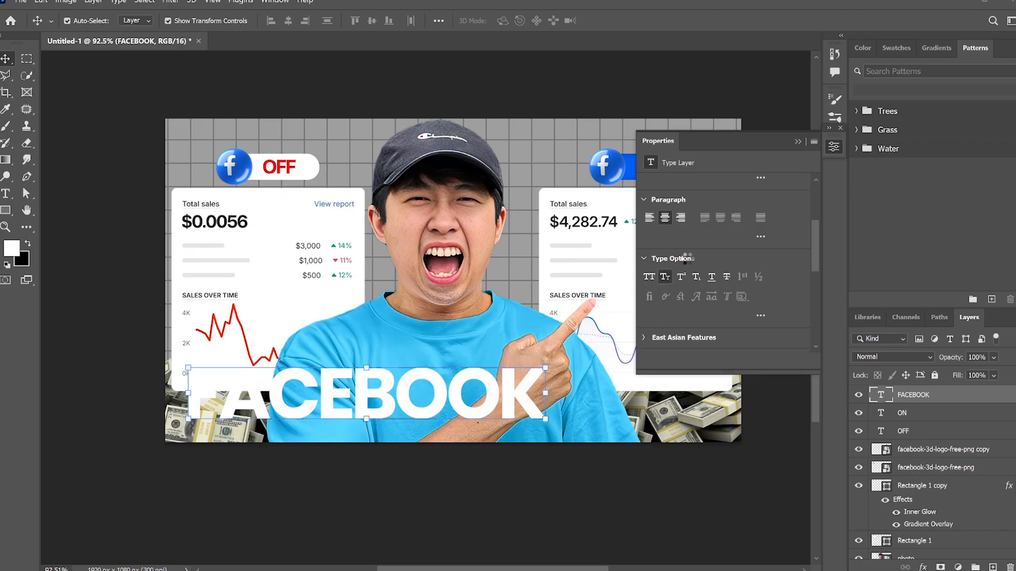
{"action": "left_click", "coordinate": [798, 144]}
{"action": "double_click", "coordinate": [226, 398]}
{"action": "left_click_drag", "start_coordinate": [219, 397], "coordinate": [579, 395]}
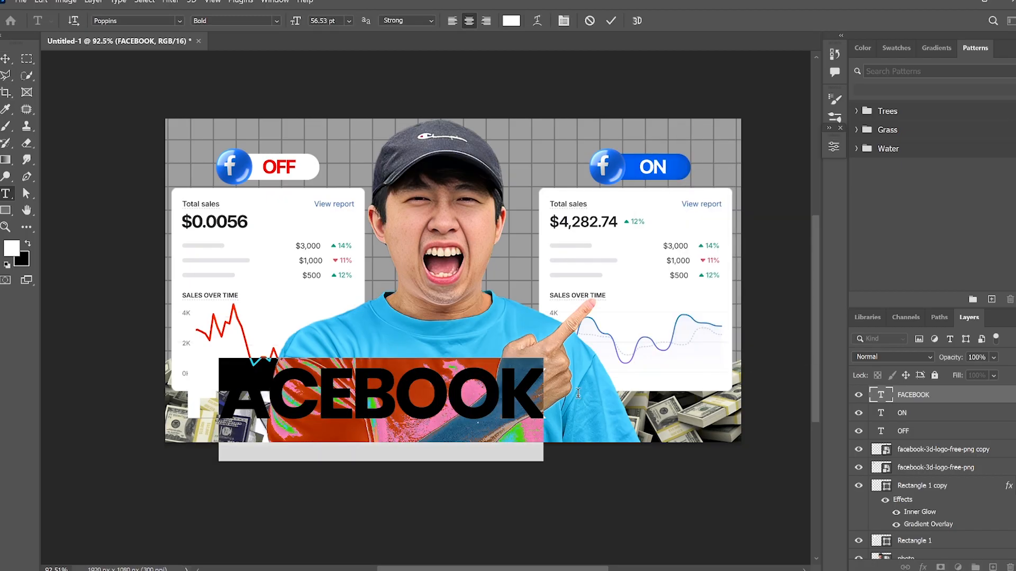
{"action": "type", "text": "aceboo"}
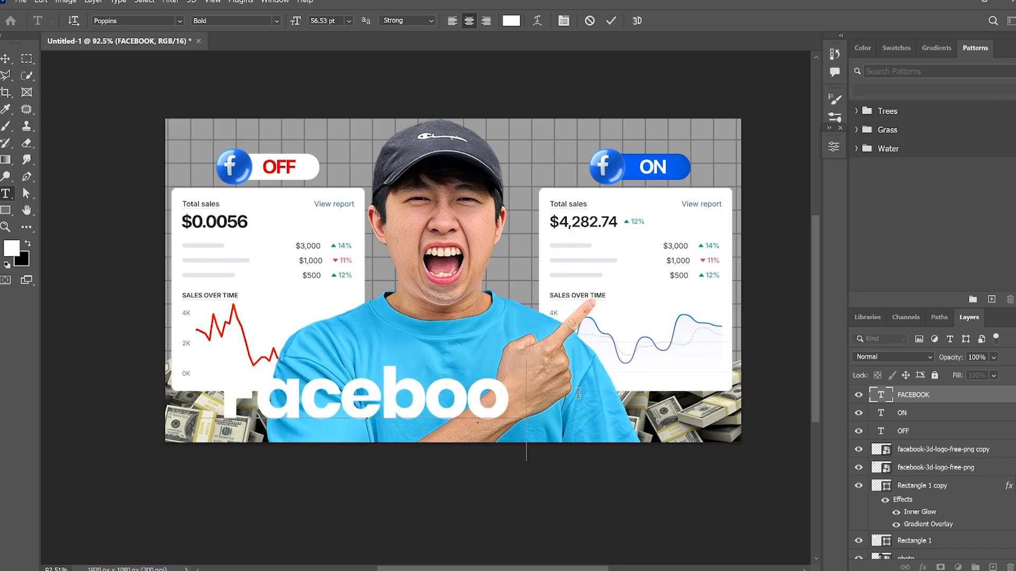
{"action": "type", "text": "k"}
{"action": "left_click", "coordinate": [6, 58]}
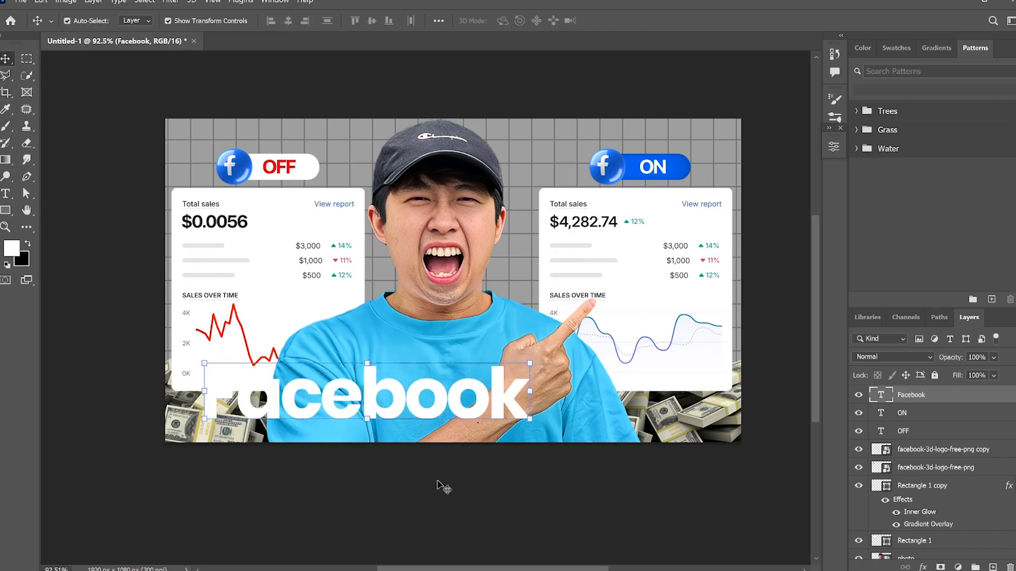
Duplicate the Facebook headline to the right and change the copy's text to ADS
{"action": "left_click_drag", "start_coordinate": [377, 398], "coordinate": [601, 397]}
{"action": "double_click", "coordinate": [601, 392]}
{"action": "type", "text": "ADS"}
{"action": "left_click", "coordinate": [2, 61]}
Position the ADS text right after Facebook on the same line, with a small word gap between them
{"action": "left_click_drag", "start_coordinate": [589, 415], "coordinate": [607, 404]}
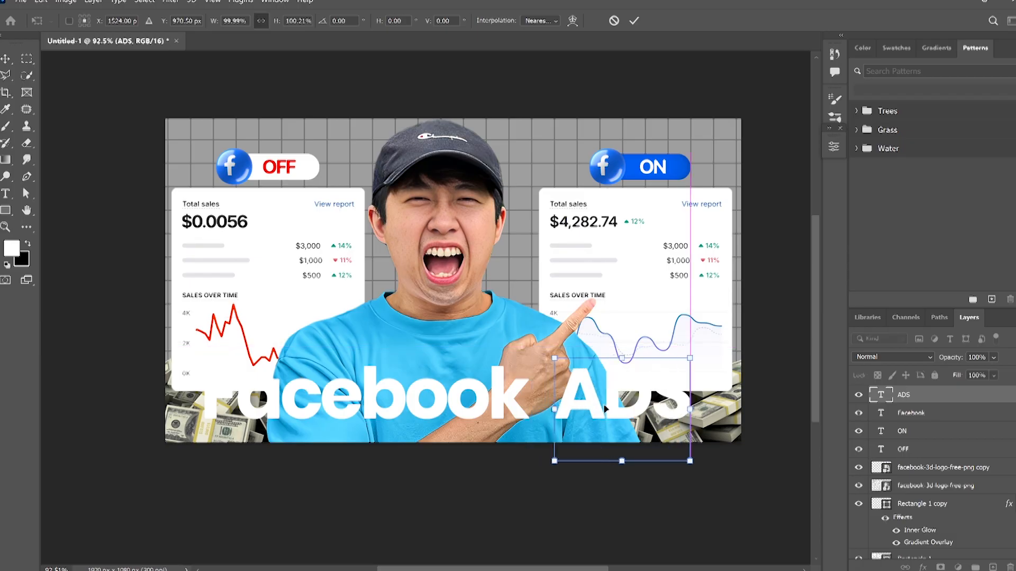
{"action": "left_click", "coordinate": [633, 20]}
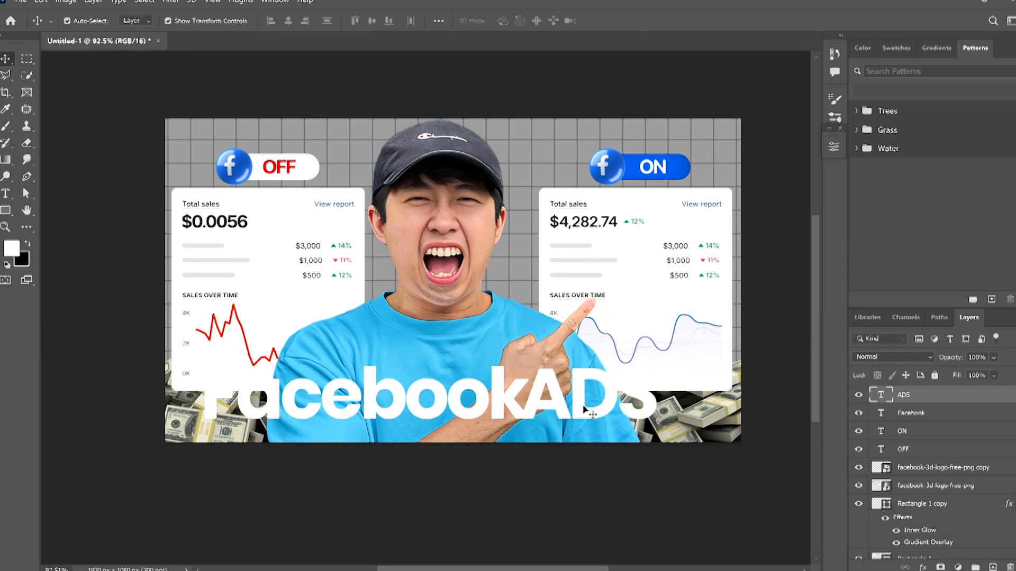
{"action": "left_click_drag", "start_coordinate": [583, 410], "coordinate": [595, 408]}
{"action": "left_click", "coordinate": [550, 521]}
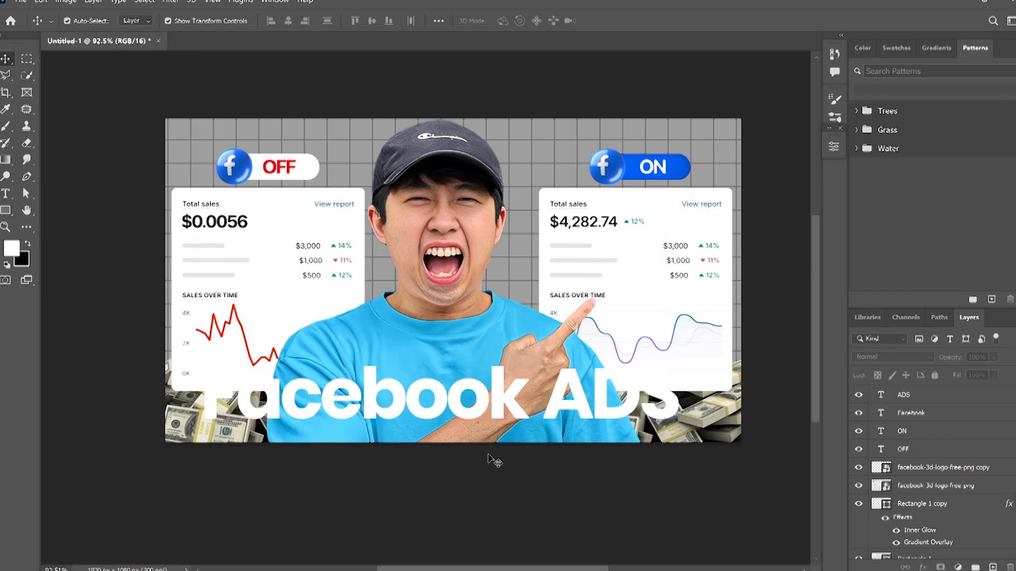
Create a new empty layer and place it below the text layers, above the Facebook logo layers
{"action": "scroll", "coordinate": [494, 460], "scroll_direction": "down", "scroll_amount": 1}
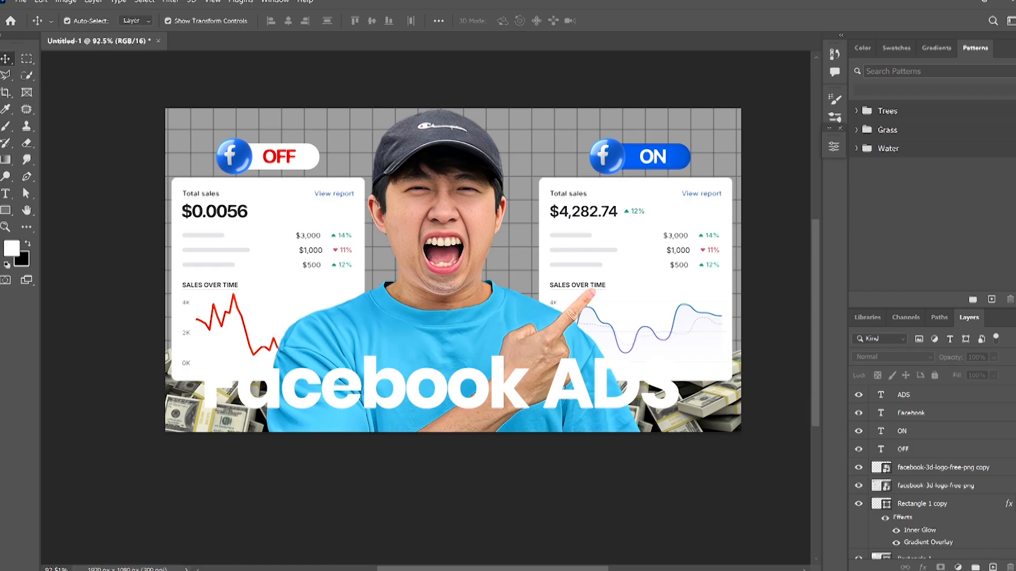
{"action": "left_click", "coordinate": [992, 568]}
{"action": "left_click_drag", "start_coordinate": [907, 398], "coordinate": [902, 471]}
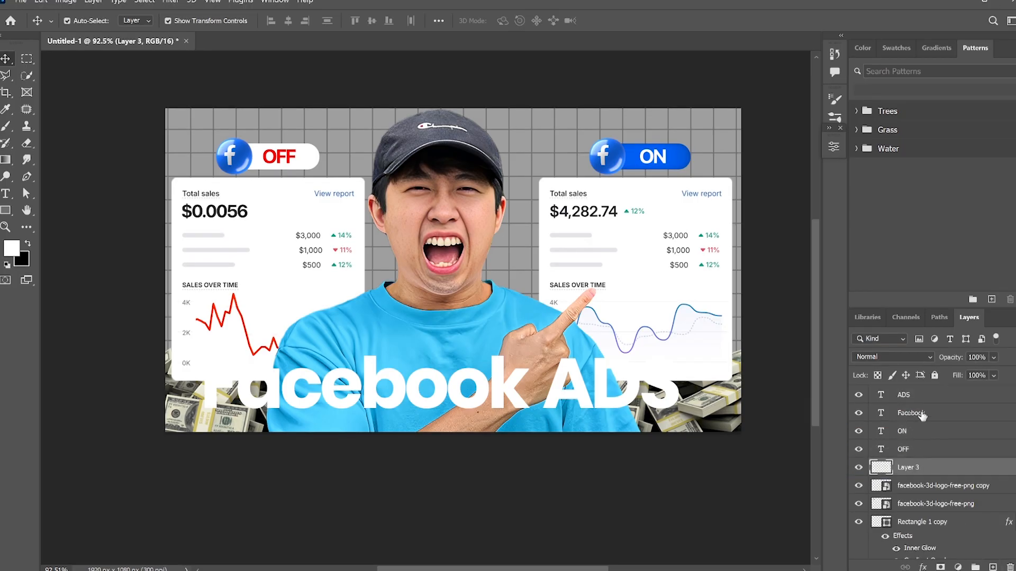
Set up a soft round brush with 0% hardness and 13% flow
{"action": "left_click", "coordinate": [6, 127]}
{"action": "left_click_drag", "start_coordinate": [325, 25], "coordinate": [273, 22]}
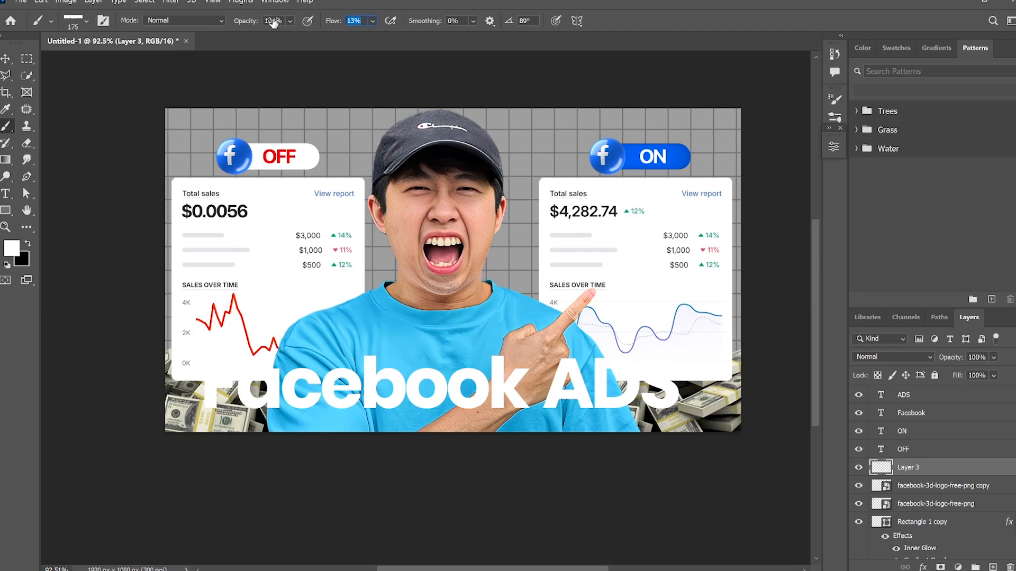
{"action": "right_click", "coordinate": [253, 352]}
{"action": "left_click_drag", "start_coordinate": [374, 372], "coordinate": [392, 372]}
{"action": "left_click", "coordinate": [316, 450]}
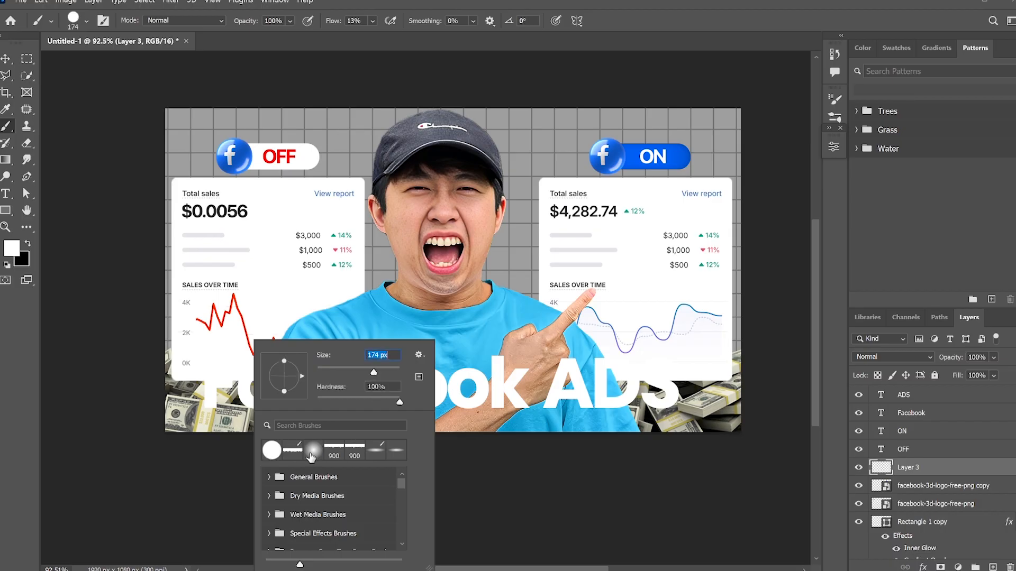
{"action": "left_click", "coordinate": [321, 454]}
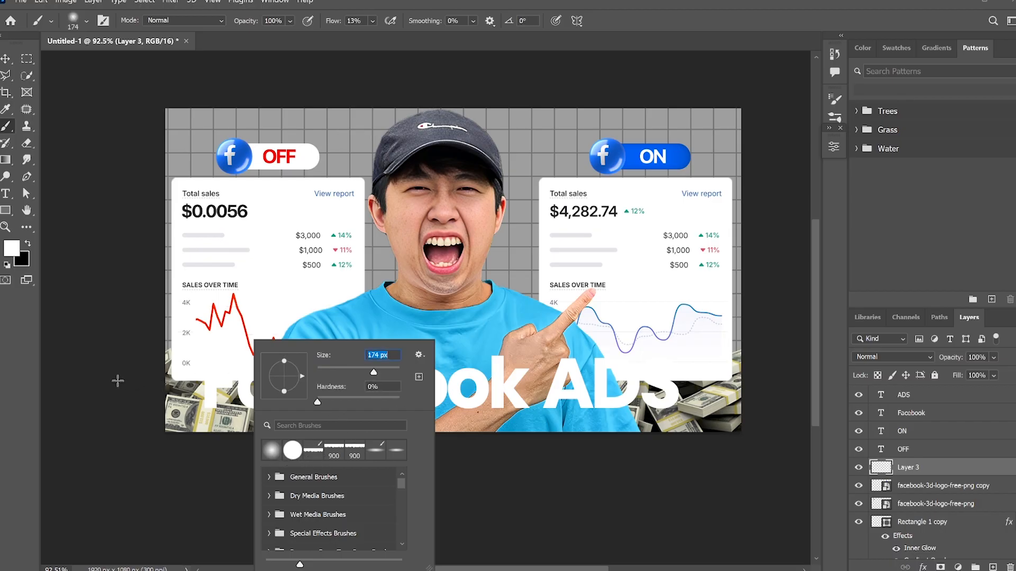
{"action": "left_click", "coordinate": [117, 381]}
{"action": "left_click", "coordinate": [458, 265]}
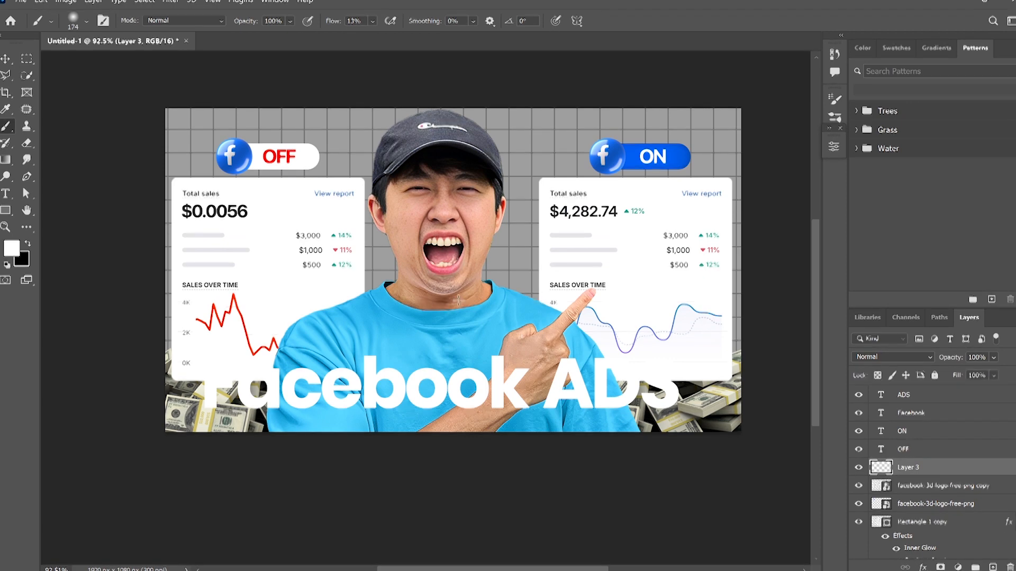
{"action": "right_click", "coordinate": [476, 312]}
{"action": "left_click", "coordinate": [739, 442]}
{"action": "right_click", "coordinate": [426, 319]}
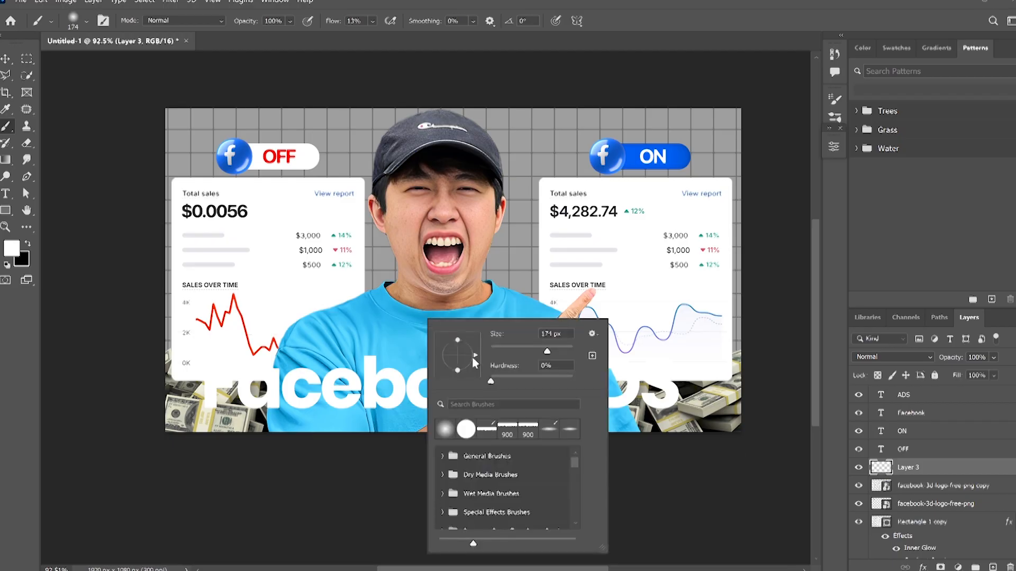
Paint a soft black shadow along the thumbnail's bottom edge behind the headline with a 1000 px brush
{"action": "left_click", "coordinate": [29, 245]}
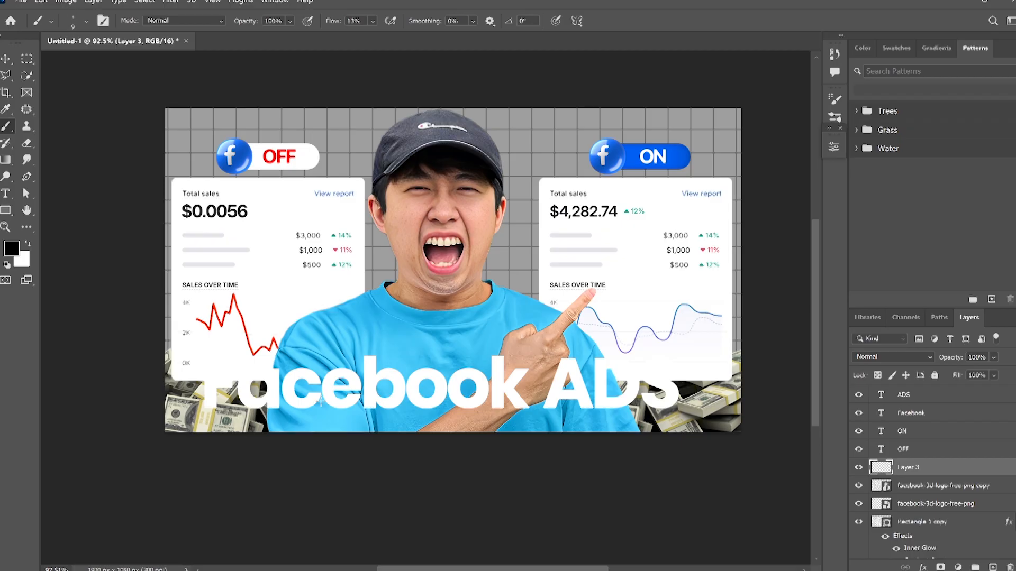
{"action": "key", "text": "bracketright"}
{"action": "key", "text": "bracketright"}
{"action": "key", "text": "bracketright"}
{"action": "key", "text": "bracketright"}
{"action": "key", "text": "bracketright"}
{"action": "key", "text": "bracketright"}
{"action": "key", "text": "bracketright"}
{"action": "key", "text": "bracketright"}
{"action": "key", "text": "bracketright"}
{"action": "key", "text": "bracketright"}
{"action": "key", "text": "bracketright"}
{"action": "key", "text": "bracketright"}
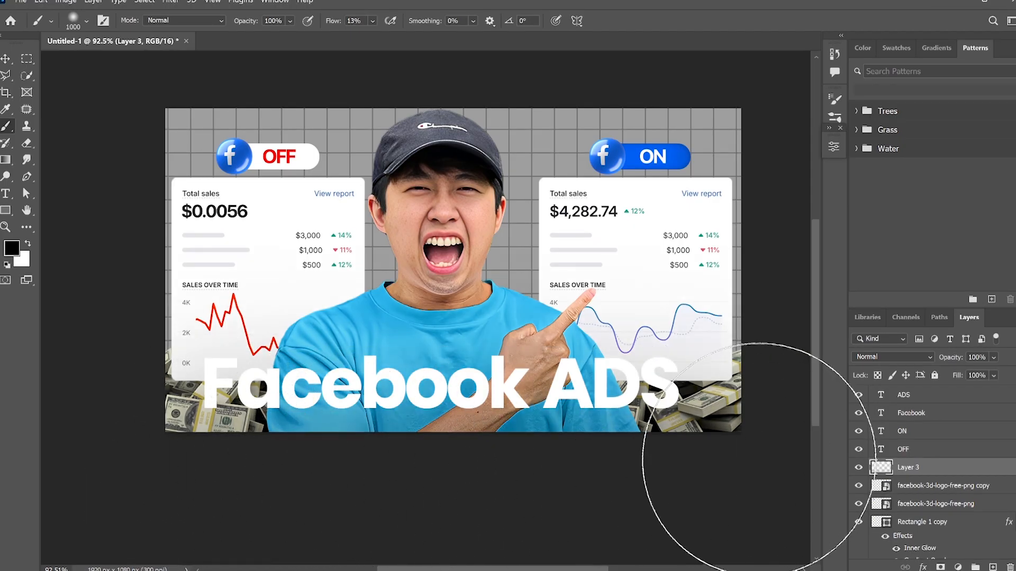
{"action": "left_click_drag", "start_coordinate": [712, 452], "coordinate": [0, 455]}
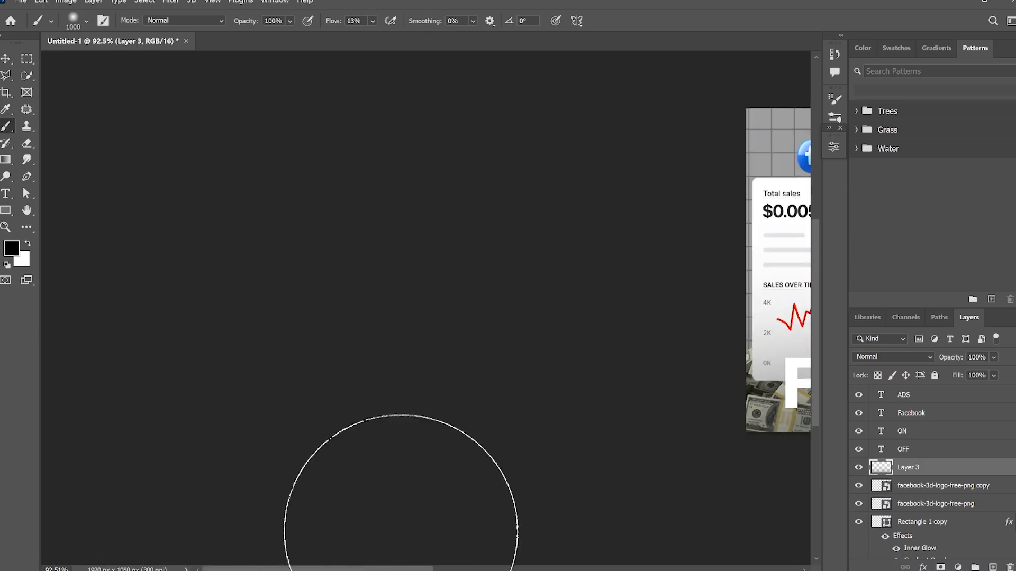
{"action": "mouse_move", "coordinate": [366, 570]}
{"action": "left_mouse_down"}
{"action": "mouse_move", "coordinate": [558, 569]}
{"action": "mouse_move", "coordinate": [549, 569]}
{"action": "left_mouse_up"}
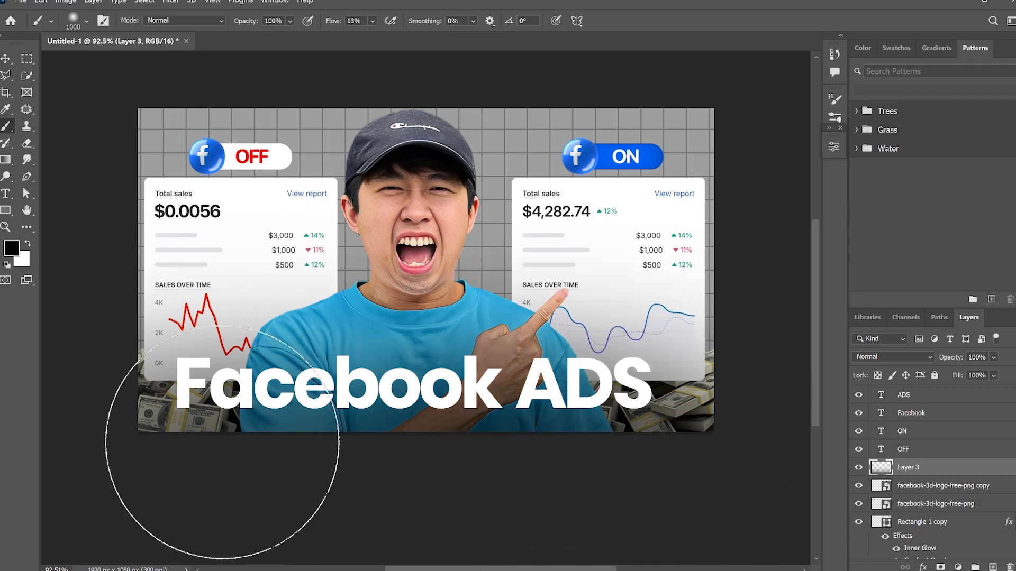
{"action": "left_click", "coordinate": [6, 58]}
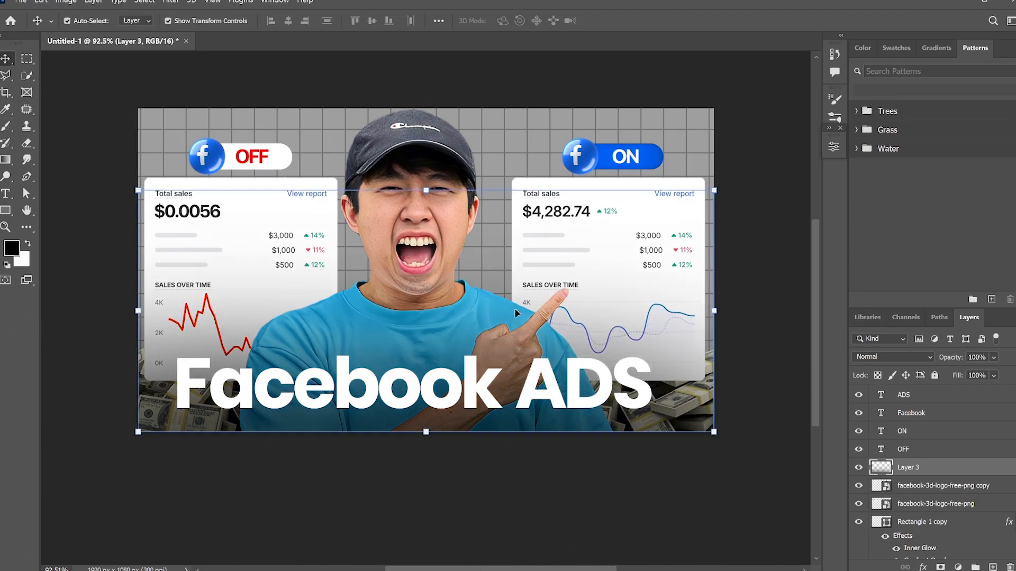
{"action": "left_click", "coordinate": [789, 517]}
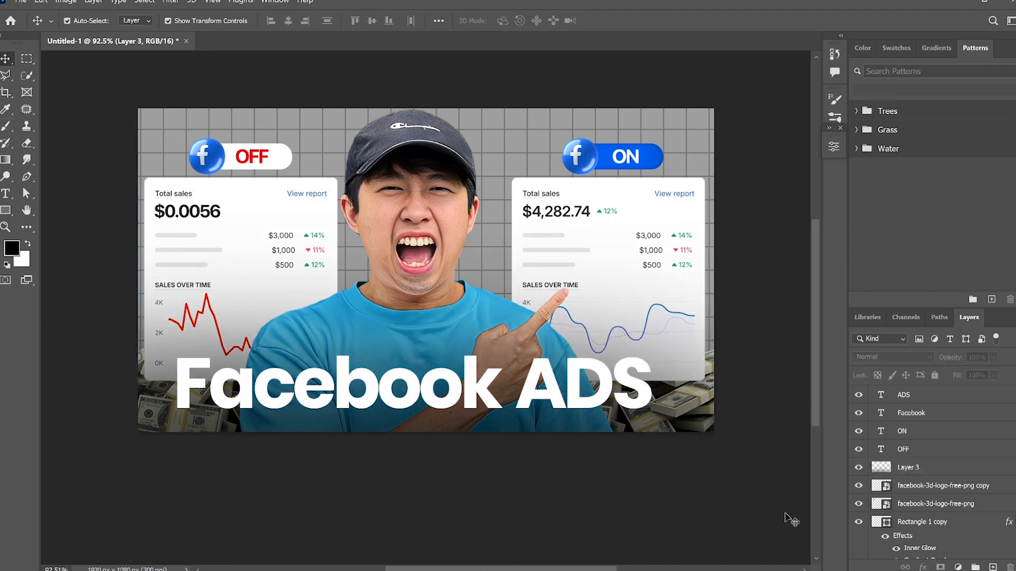
Give the Facebook headline text a bright green Color Overlay with the Normal blend mode
{"action": "left_click", "coordinate": [910, 414]}
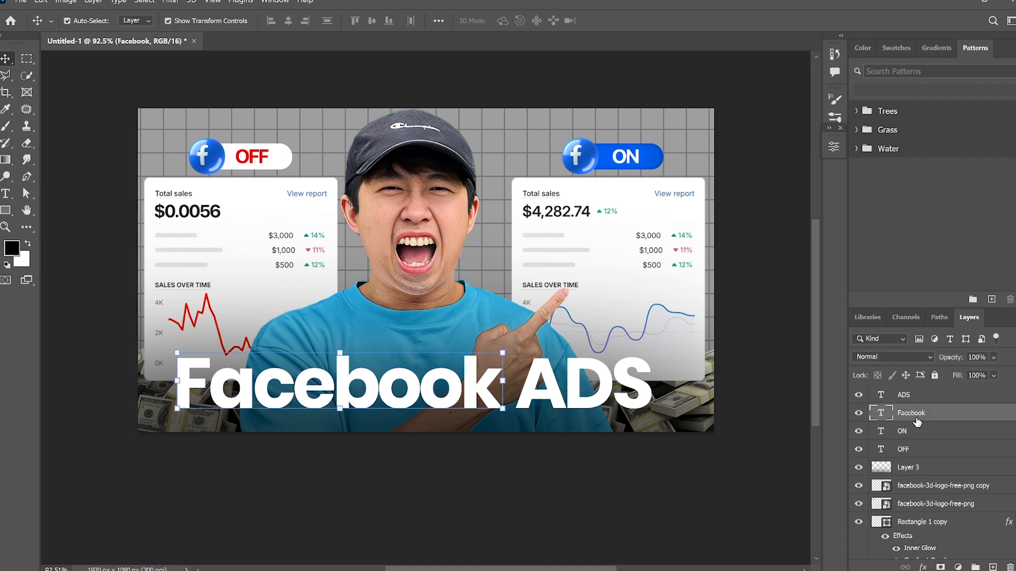
{"action": "right_click", "coordinate": [916, 419]}
{"action": "left_click", "coordinate": [777, 16]}
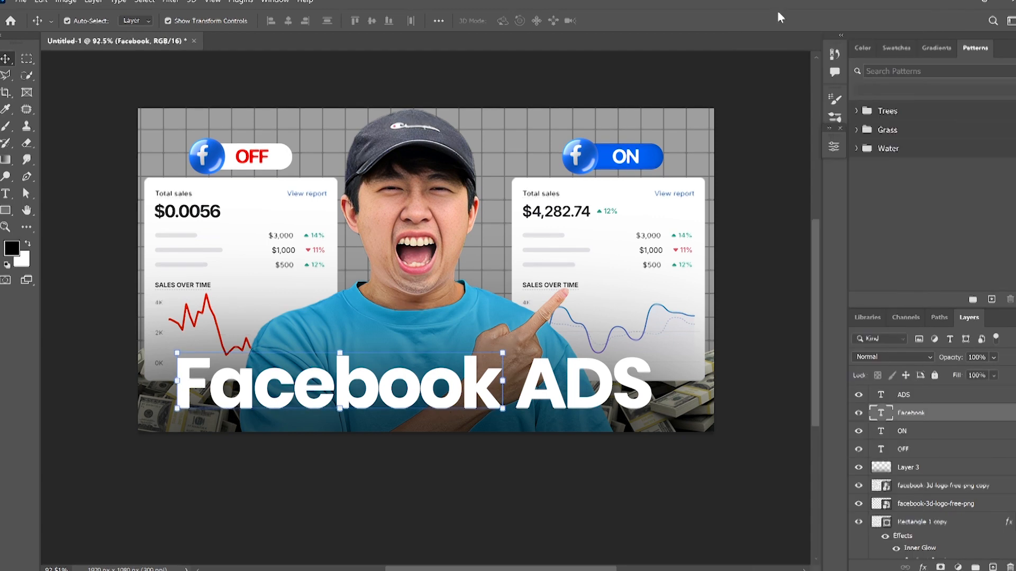
{"action": "left_click", "coordinate": [603, 351]}
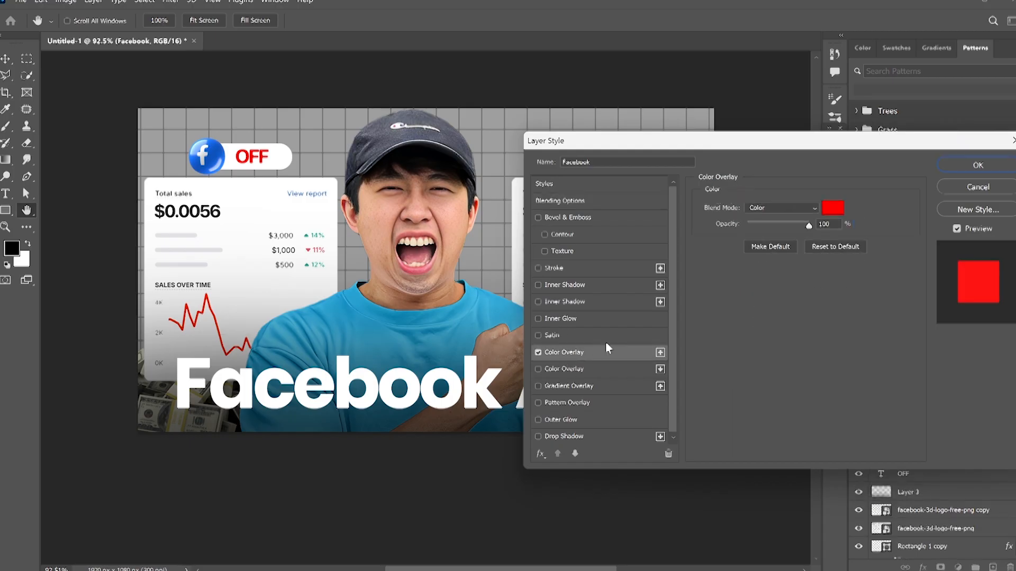
{"action": "left_click", "coordinate": [834, 210]}
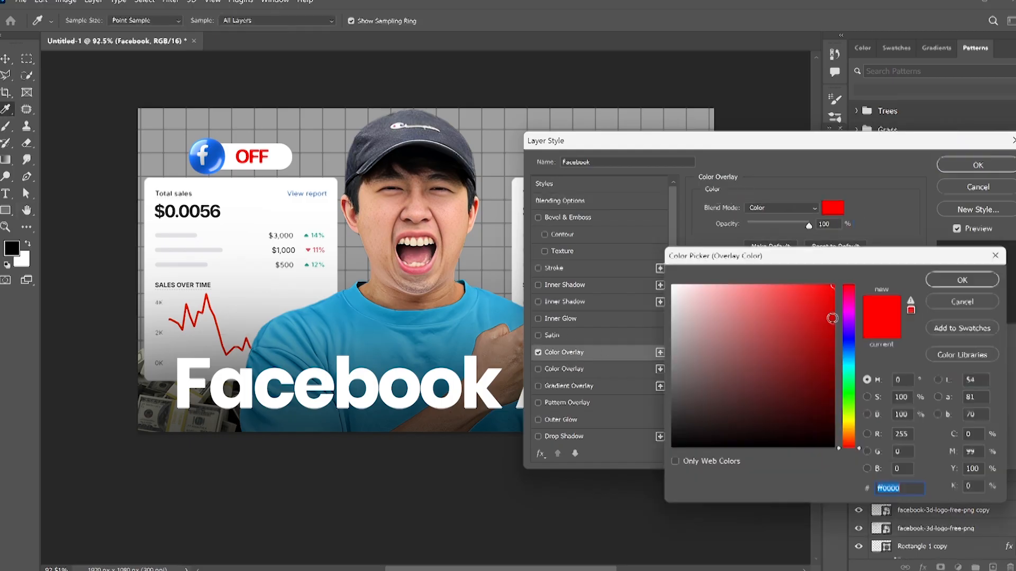
{"action": "left_click", "coordinate": [853, 397]}
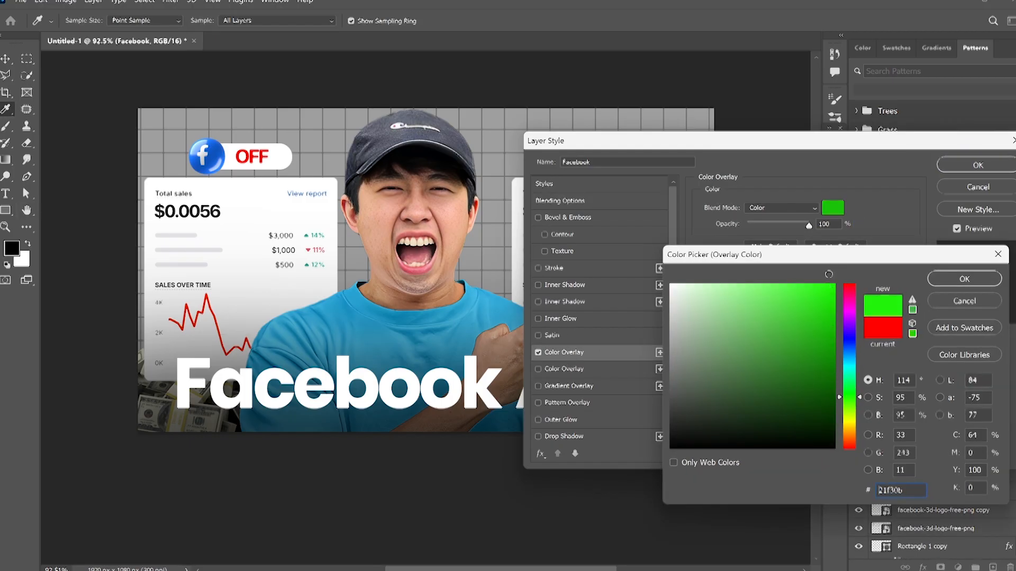
{"action": "left_click", "coordinate": [949, 280]}
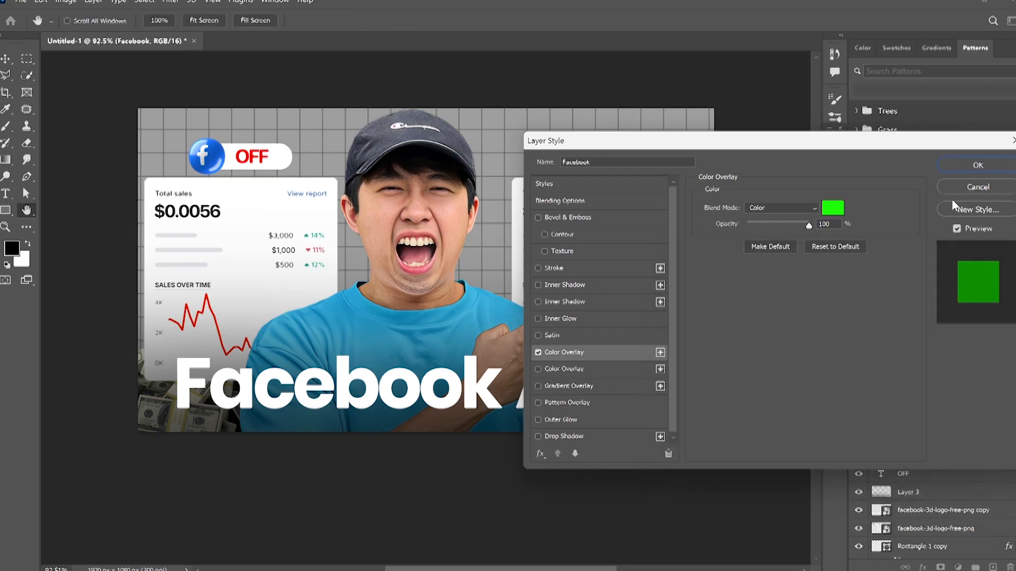
{"action": "left_click", "coordinate": [791, 201]}
{"action": "left_click", "coordinate": [774, 211]}
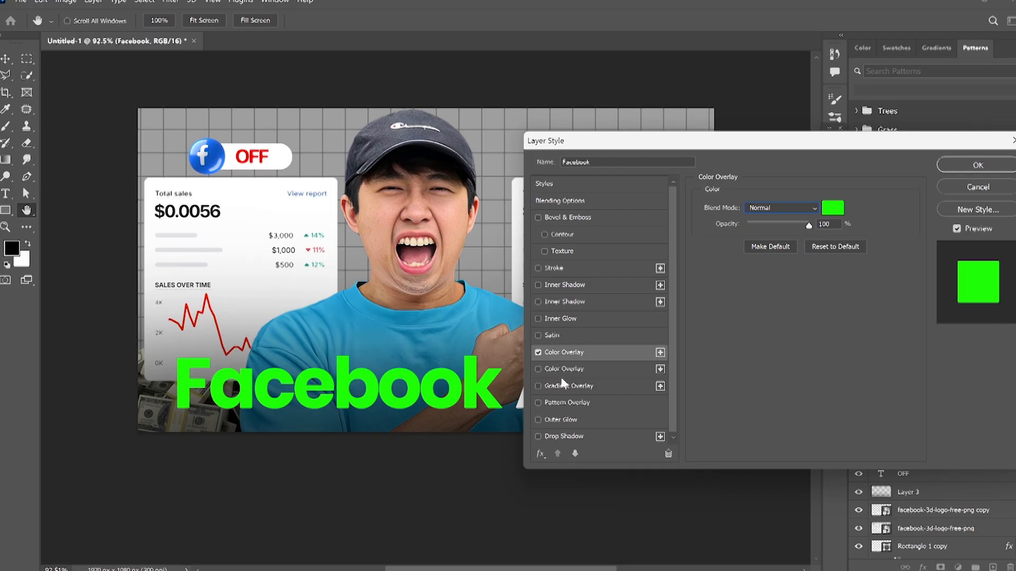
Add a green 05c900 Drop Shadow to the Facebook headline with 9 px distance and 0 px size, and turn off its Color Overlay
{"action": "left_click", "coordinate": [553, 437]}
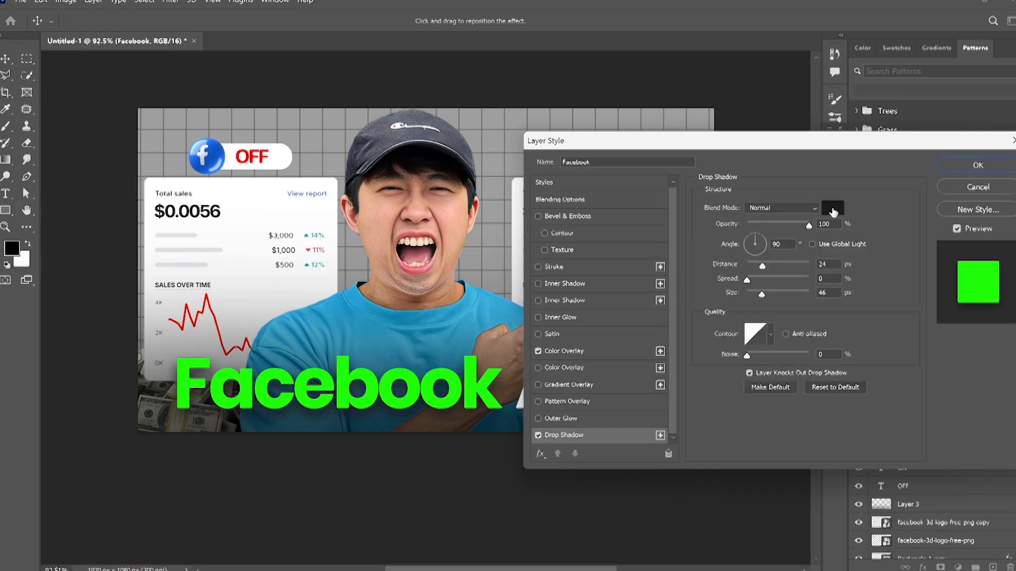
{"action": "left_click", "coordinate": [832, 212]}
{"action": "left_click_drag", "start_coordinate": [857, 420], "coordinate": [858, 392]}
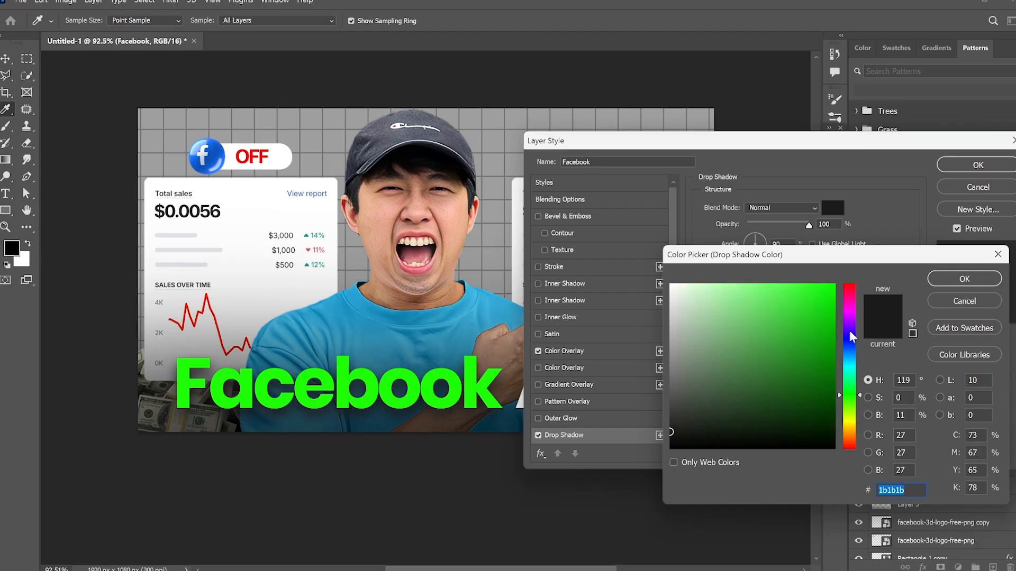
{"action": "left_click", "coordinate": [835, 318]}
{"action": "left_click", "coordinate": [964, 278]}
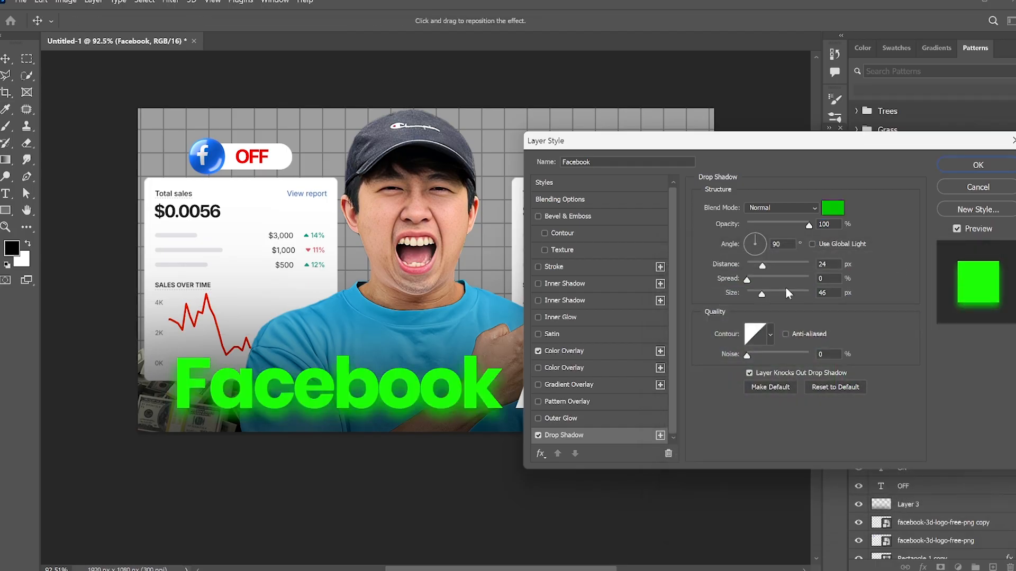
{"action": "left_click_drag", "start_coordinate": [758, 265], "coordinate": [746, 293]}
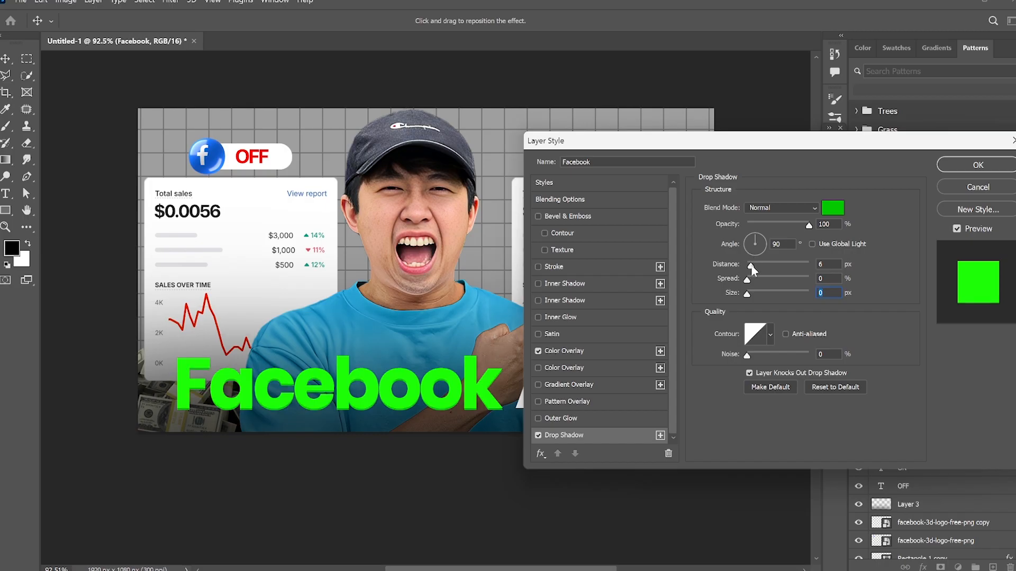
{"action": "left_click_drag", "start_coordinate": [750, 264], "coordinate": [753, 269]}
{"action": "left_click", "coordinate": [557, 351]}
{"action": "left_click", "coordinate": [538, 351]}
{"action": "left_click", "coordinate": [558, 368]}
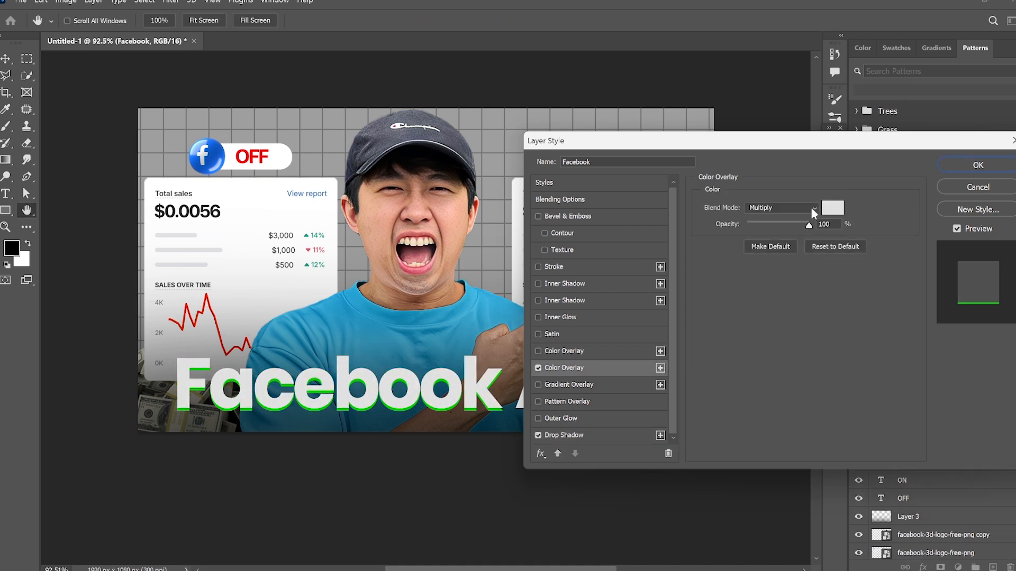
{"action": "left_click", "coordinate": [832, 208]}
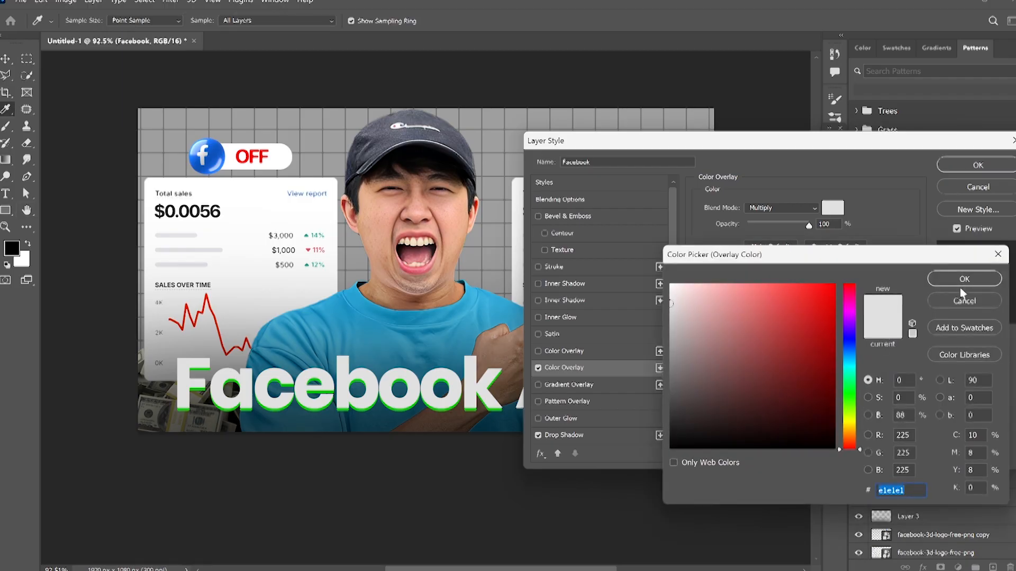
{"action": "left_click", "coordinate": [953, 281]}
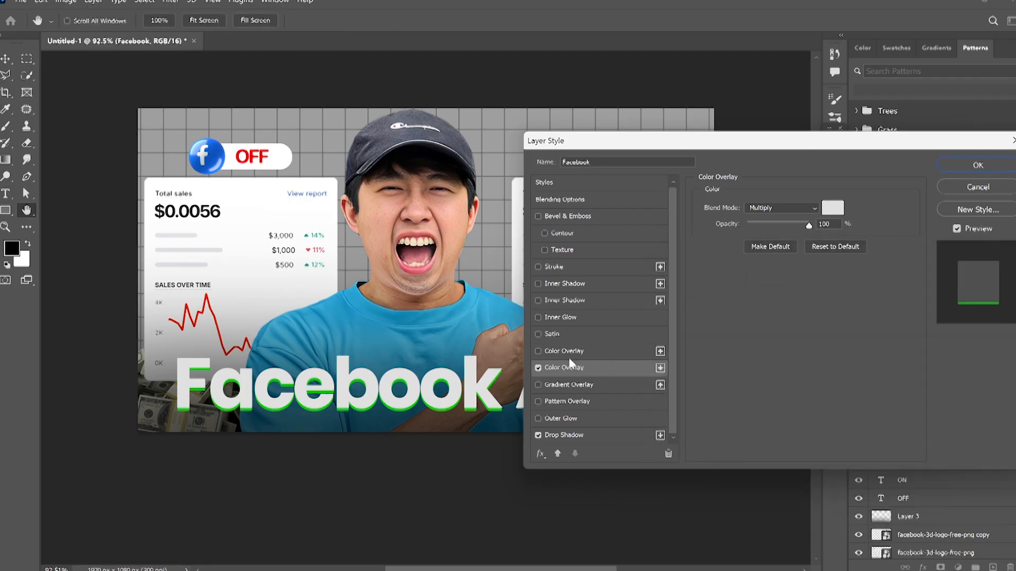
{"action": "left_click", "coordinate": [538, 368]}
Enable a Gradient Overlay on the Facebook headline, reduce the gradient to its two end stops and color the first stop 78ff00
{"action": "left_click", "coordinate": [561, 385]}
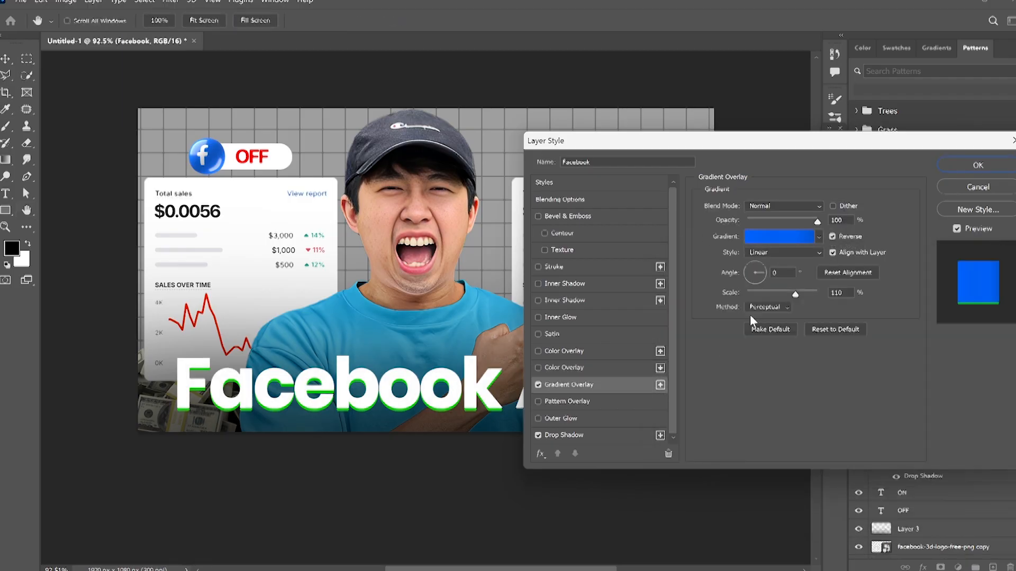
{"action": "left_click", "coordinate": [776, 228]}
{"action": "scroll", "coordinate": [778, 339], "scroll_direction": "down", "scroll_amount": 5}
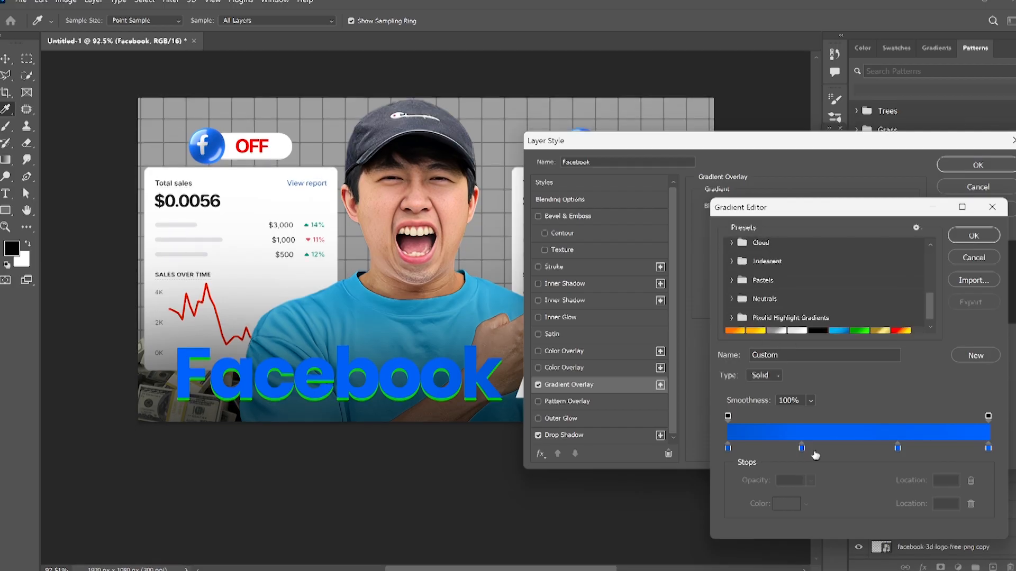
{"action": "left_click_drag", "start_coordinate": [801, 449], "coordinate": [692, 446]}
{"action": "left_click", "coordinate": [728, 448]}
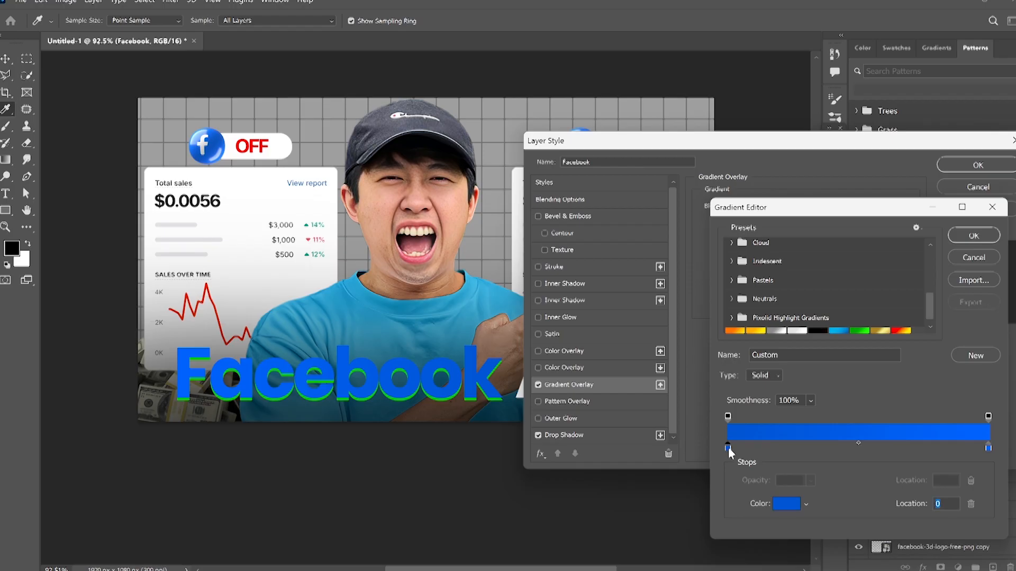
{"action": "left_click", "coordinate": [782, 504]}
{"action": "left_click_drag", "start_coordinate": [853, 379], "coordinate": [849, 411]}
{"action": "left_click_drag", "start_coordinate": [831, 292], "coordinate": [837, 281]}
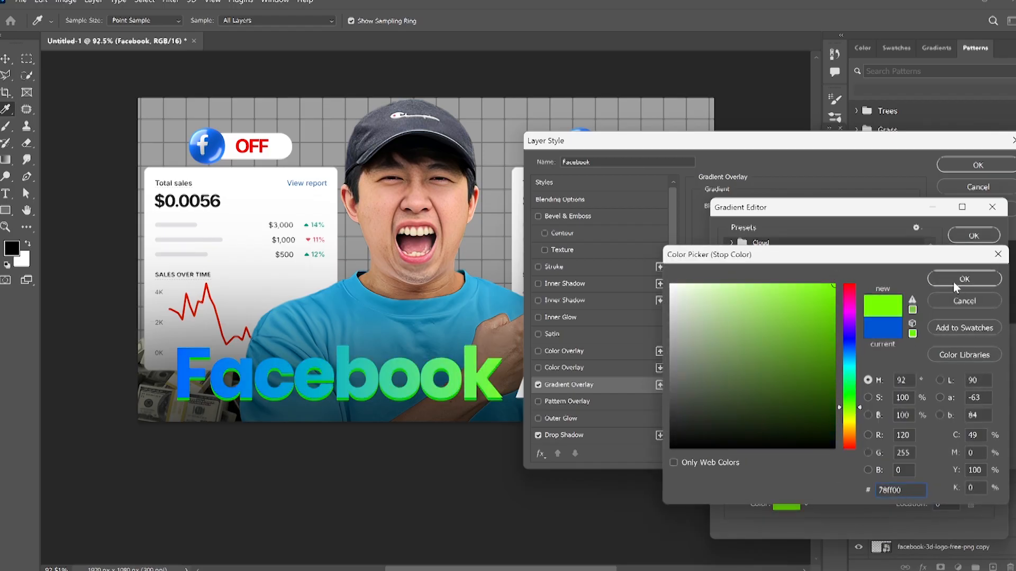
{"action": "left_click", "coordinate": [957, 282]}
Color the gradient's last stop 00df2f and set the Gradient Overlay angle to 90°
{"action": "left_click", "coordinate": [987, 447]}
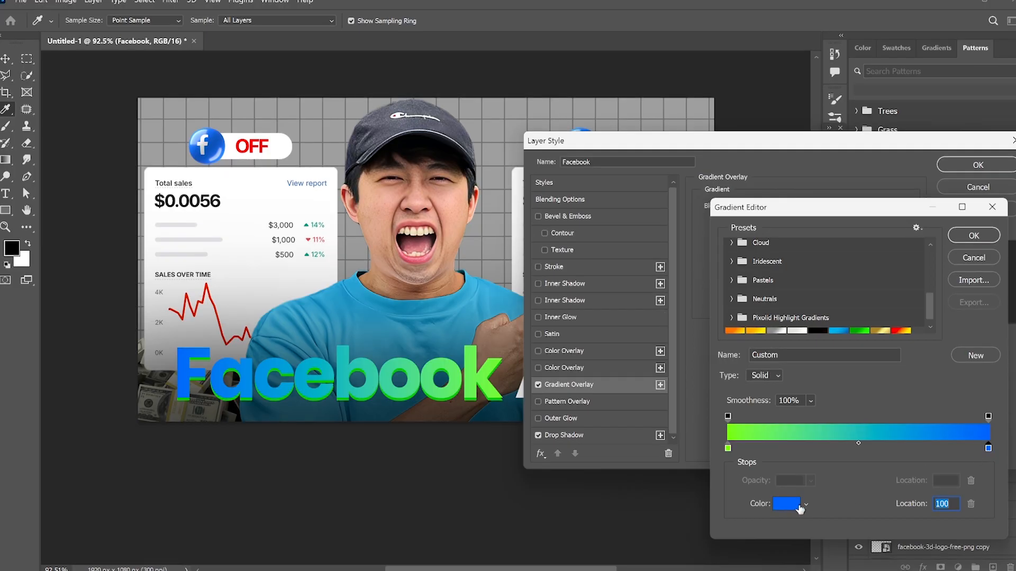
{"action": "left_click", "coordinate": [791, 504]}
{"action": "left_click_drag", "start_coordinate": [842, 383], "coordinate": [841, 389]}
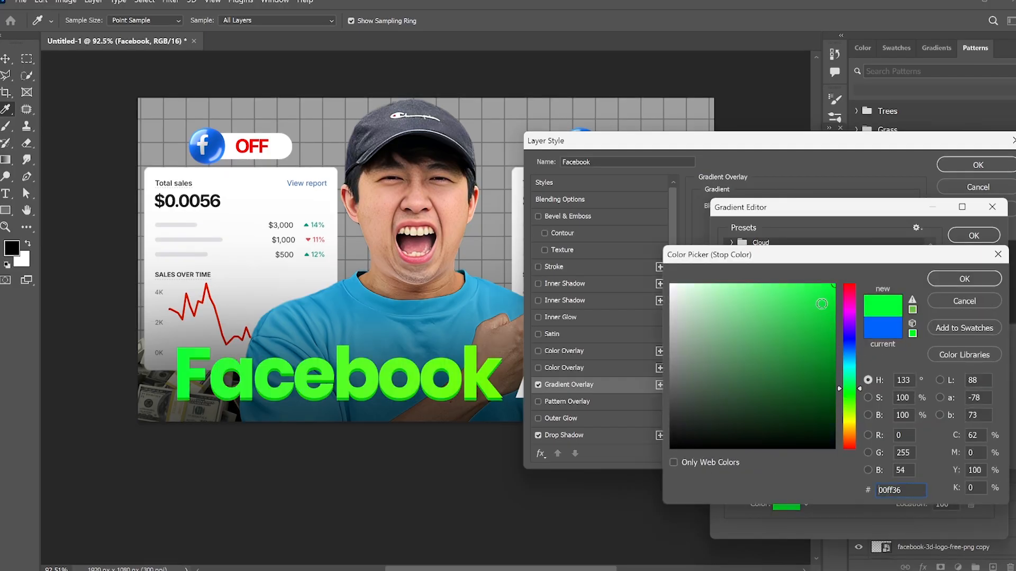
{"action": "left_click_drag", "start_coordinate": [819, 304], "coordinate": [850, 305]}
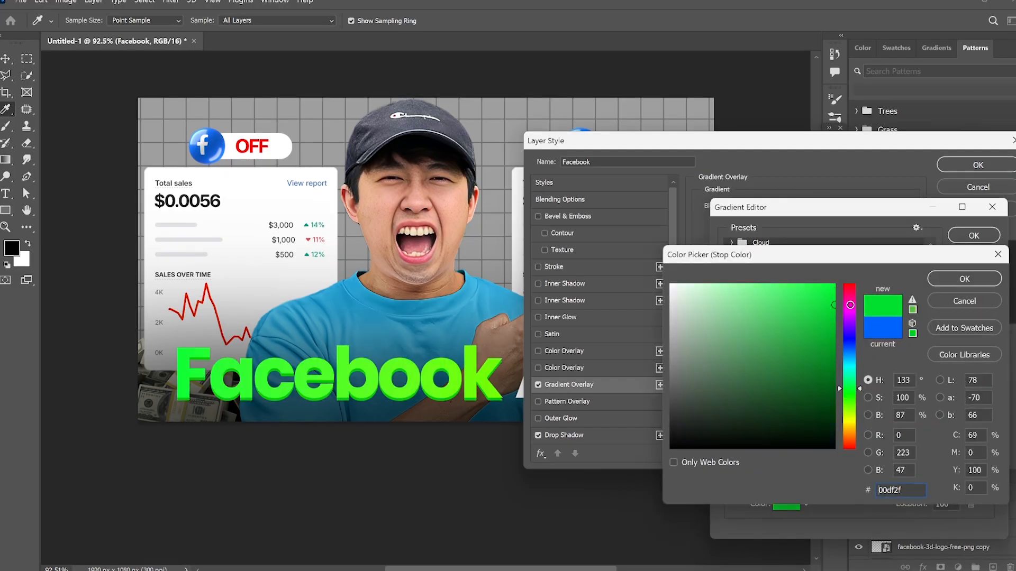
{"action": "left_click", "coordinate": [960, 278]}
{"action": "left_click", "coordinate": [974, 235]}
{"action": "left_click_drag", "start_coordinate": [764, 268], "coordinate": [751, 233]}
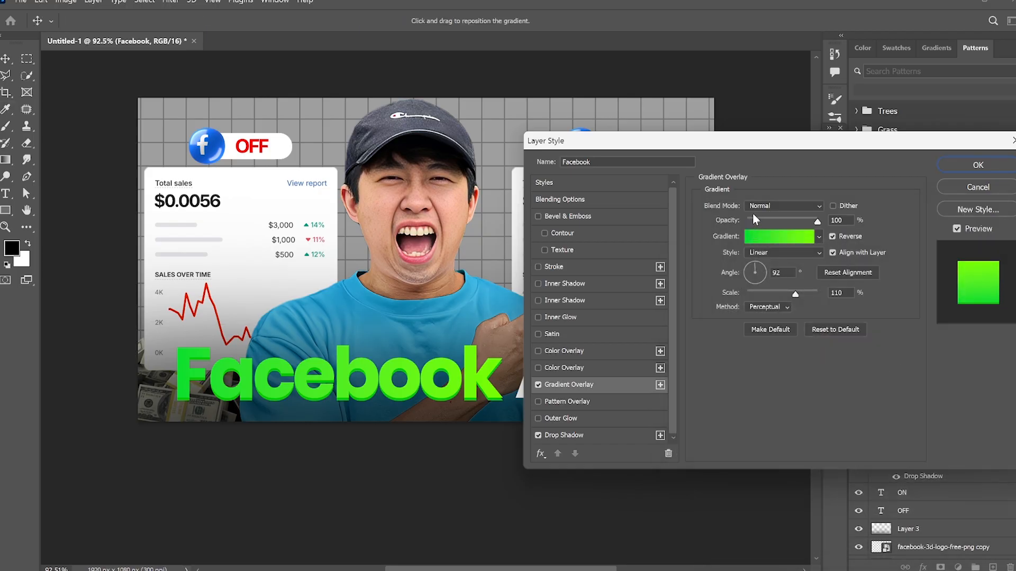
{"action": "left_click_drag", "start_coordinate": [753, 211], "coordinate": [754, 209]}
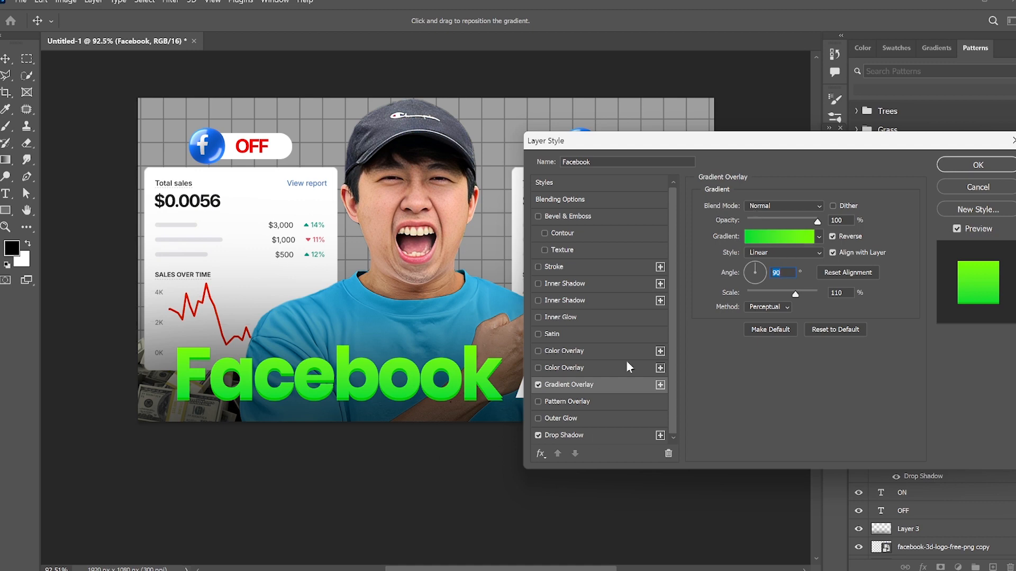
Set the Facebook headline's Drop Shadow color to dark green 038100 with a distance of 9 px and apply the layer style
{"action": "left_click", "coordinate": [562, 436]}
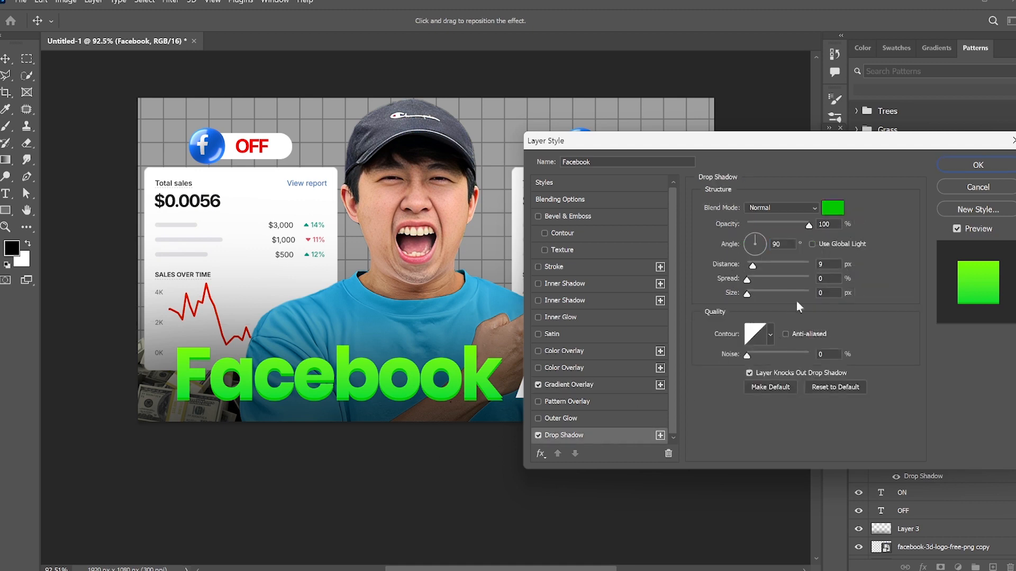
{"action": "left_click", "coordinate": [833, 208]}
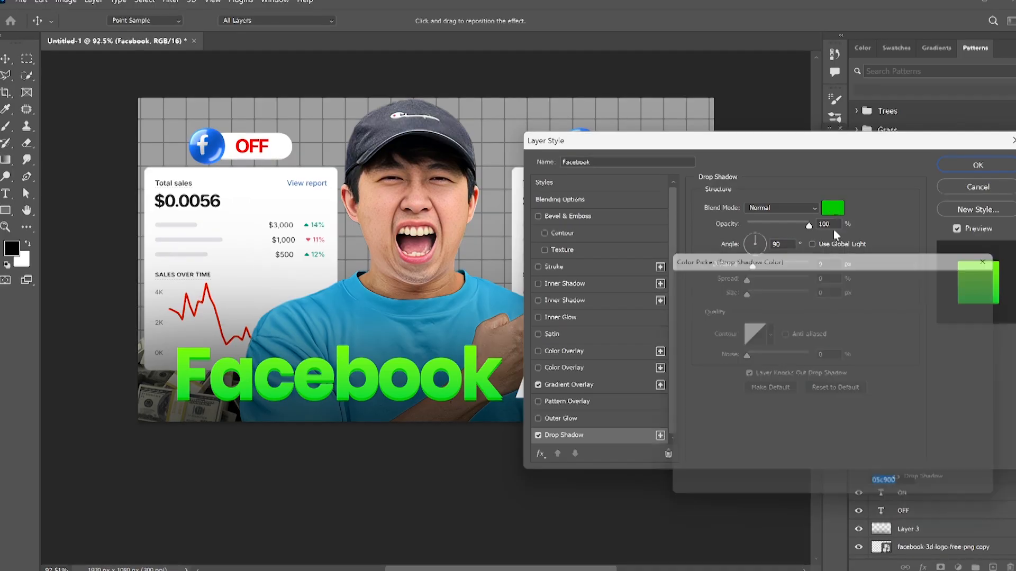
{"action": "left_click", "coordinate": [836, 365]}
{"action": "left_click_drag", "start_coordinate": [836, 365], "coordinate": [841, 370]}
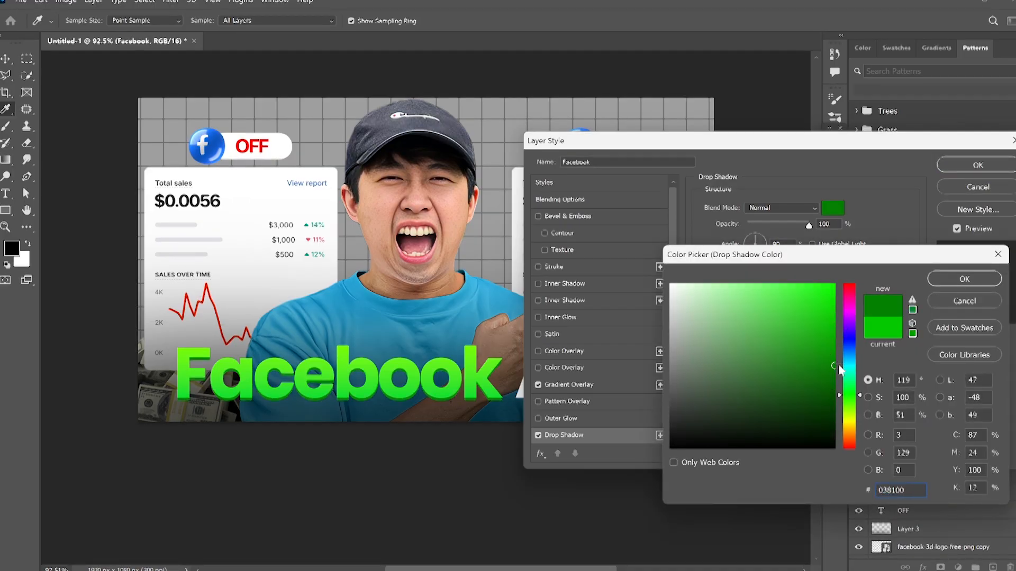
{"action": "left_click", "coordinate": [968, 279]}
{"action": "left_click_drag", "start_coordinate": [751, 264], "coordinate": [753, 262]}
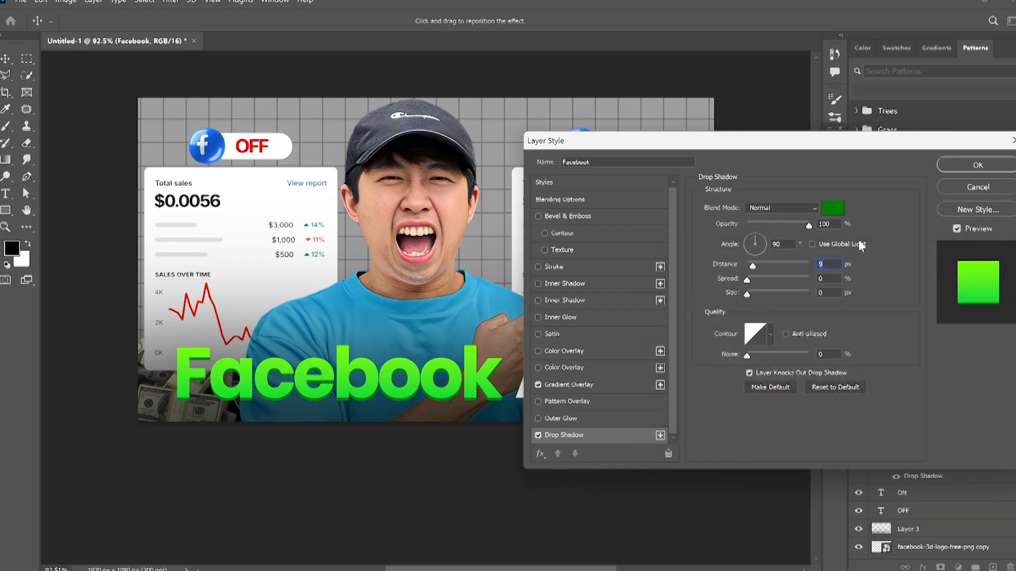
{"action": "left_click", "coordinate": [962, 164]}
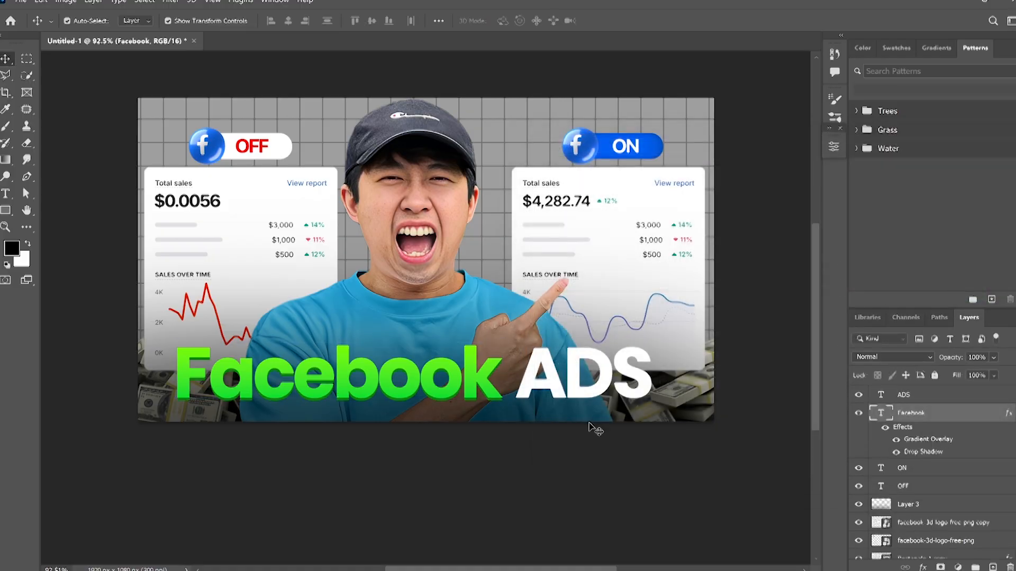
Open the blending options of the ADS text layer and enable a Drop Shadow
{"action": "left_click", "coordinate": [589, 438]}
{"action": "left_click", "coordinate": [576, 393]}
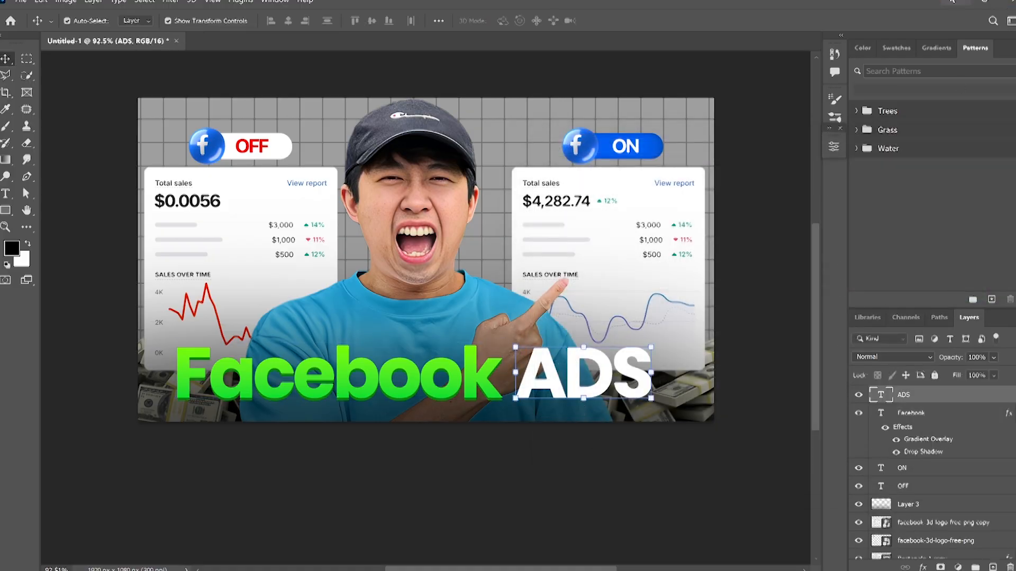
{"action": "left_click", "coordinate": [953, 2]}
{"action": "mouse_move", "coordinate": [551, 543]}
{"action": "left_click", "coordinate": [576, 559]}
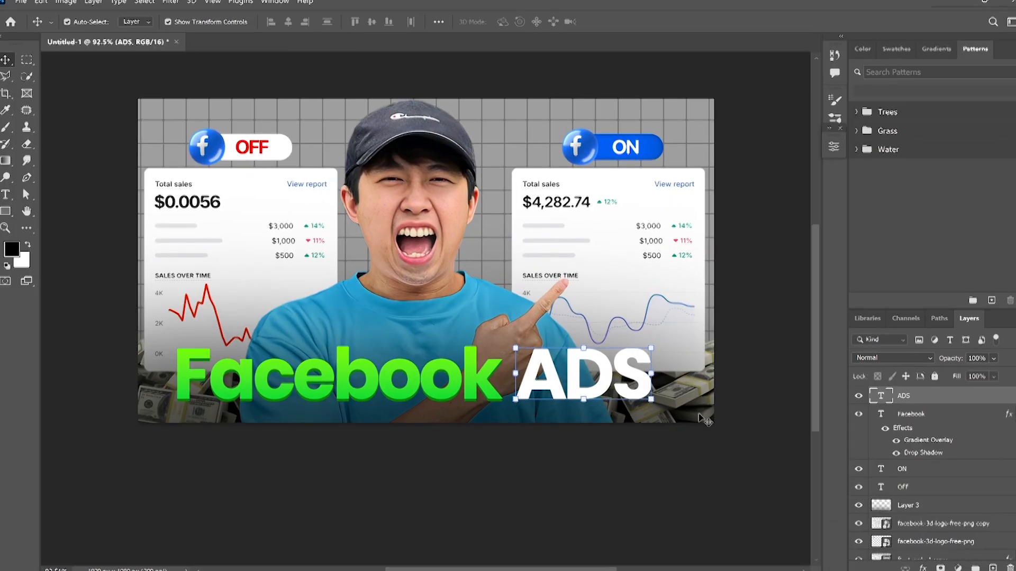
{"action": "right_click", "coordinate": [932, 398]}
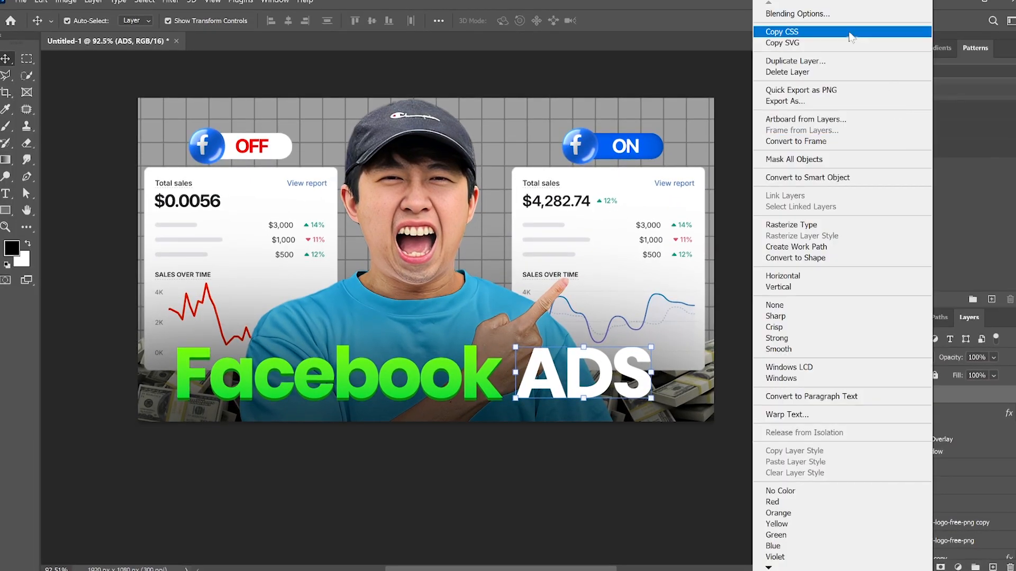
{"action": "left_click", "coordinate": [821, 15]}
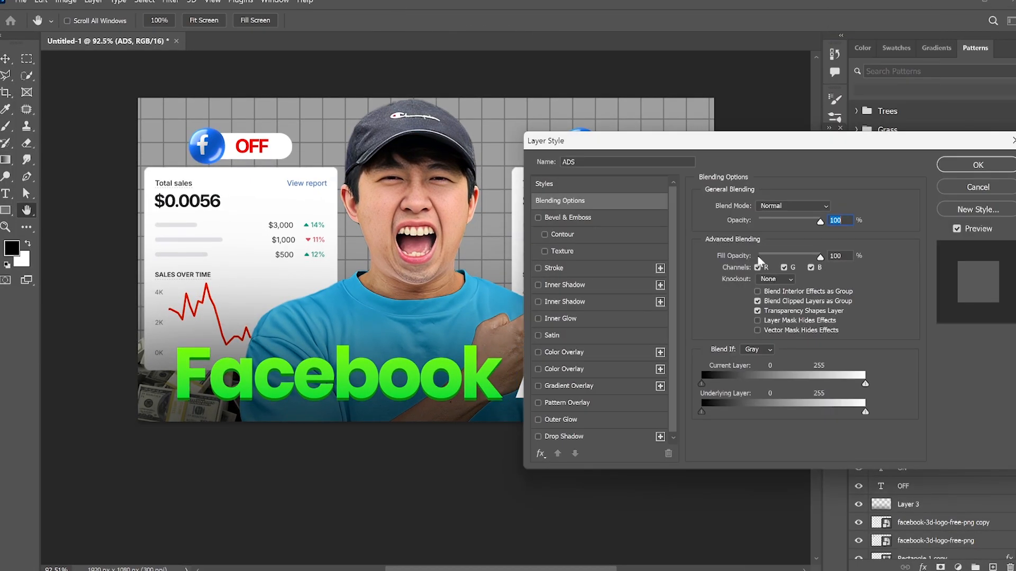
{"action": "left_click", "coordinate": [568, 435]}
{"action": "left_click_drag", "start_coordinate": [648, 148], "coordinate": [792, 175]}
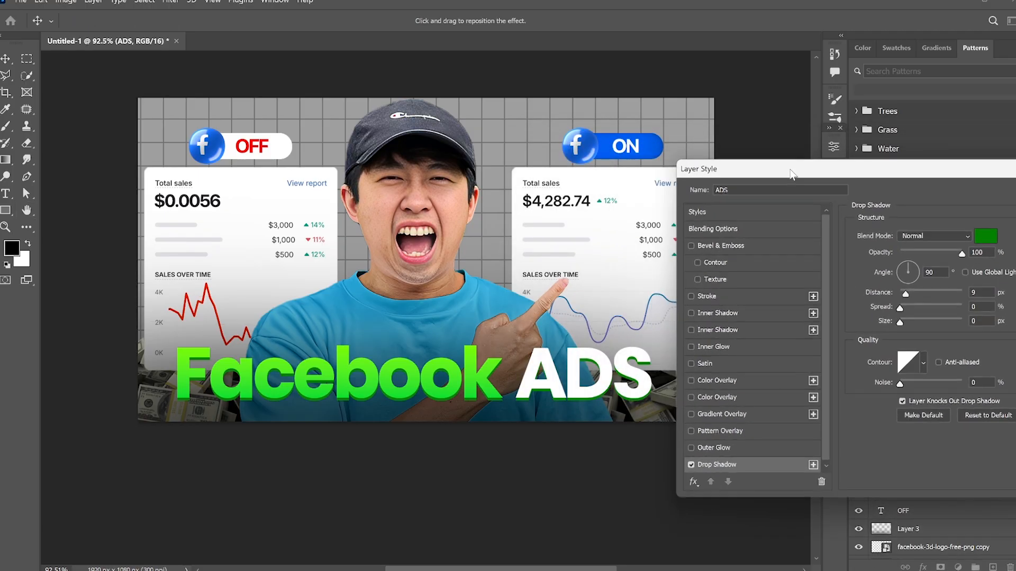
Set the ADS text's Drop Shadow to gray 888888 with a distance of 10 px and apply the layer style
{"action": "left_click", "coordinate": [985, 236]}
{"action": "left_click", "coordinate": [669, 354]}
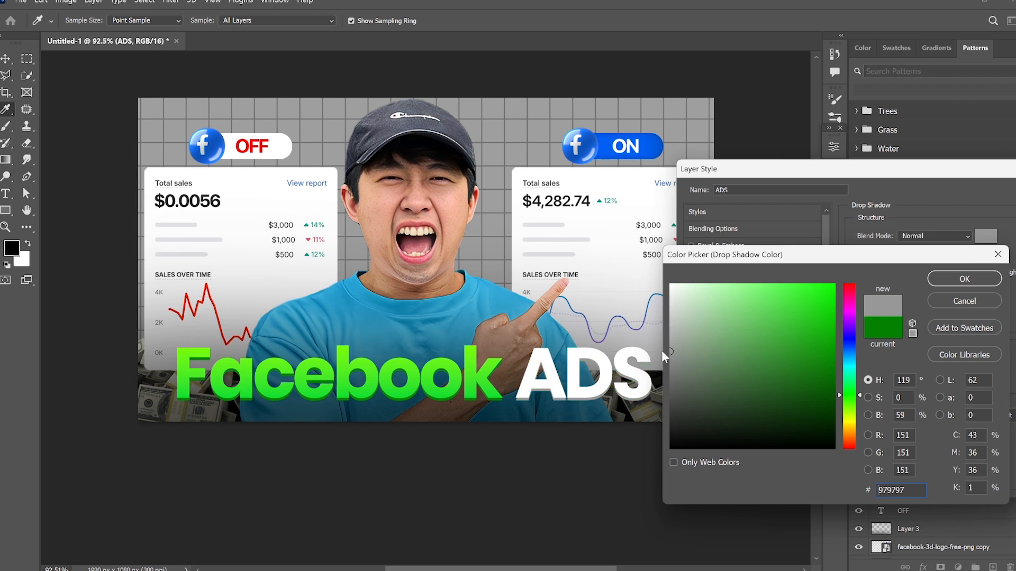
{"action": "left_click", "coordinate": [667, 361]}
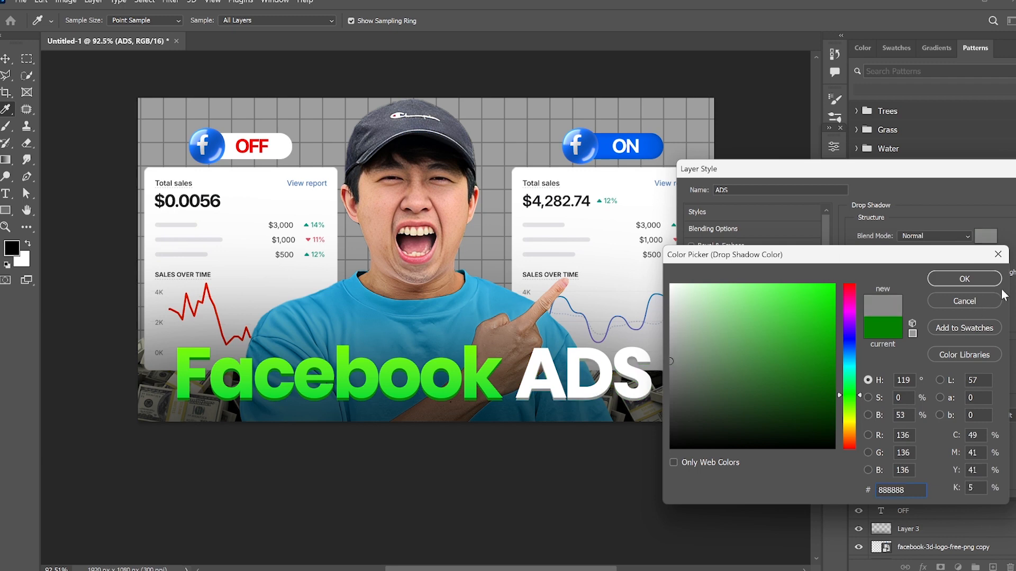
{"action": "left_click", "coordinate": [963, 279]}
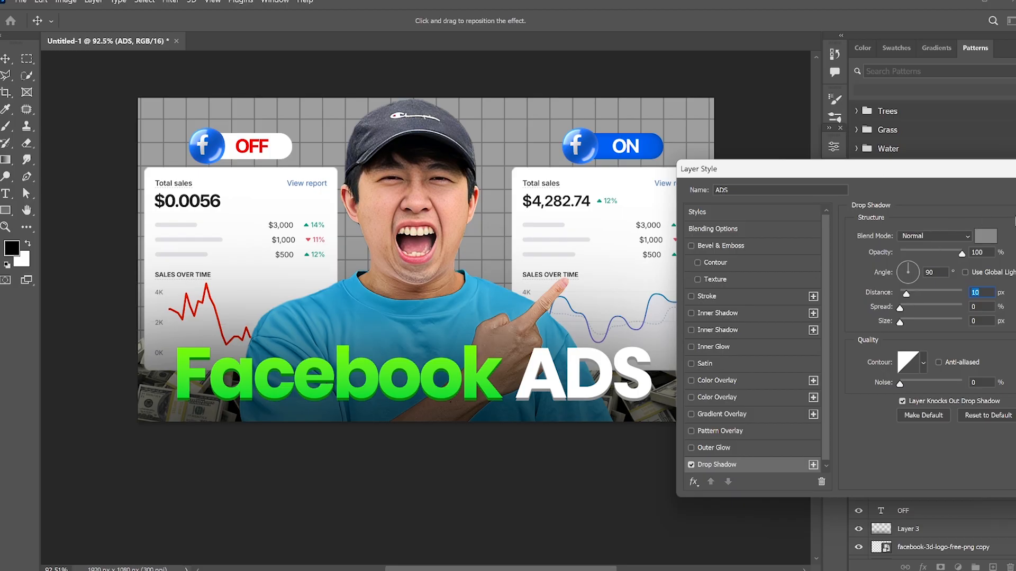
{"action": "left_click_drag", "start_coordinate": [967, 177], "coordinate": [341, 207]}
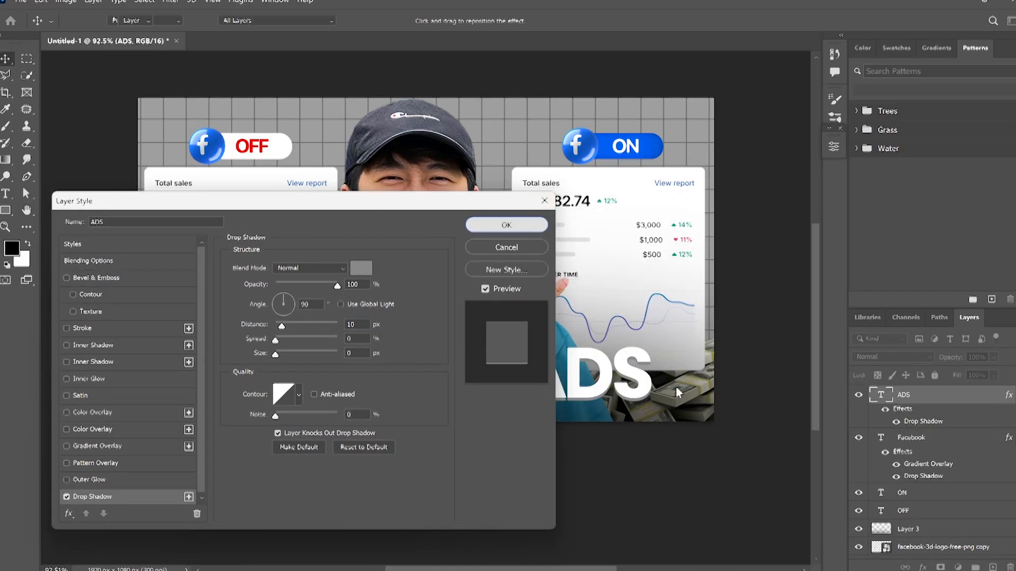
{"action": "left_click", "coordinate": [536, 225]}
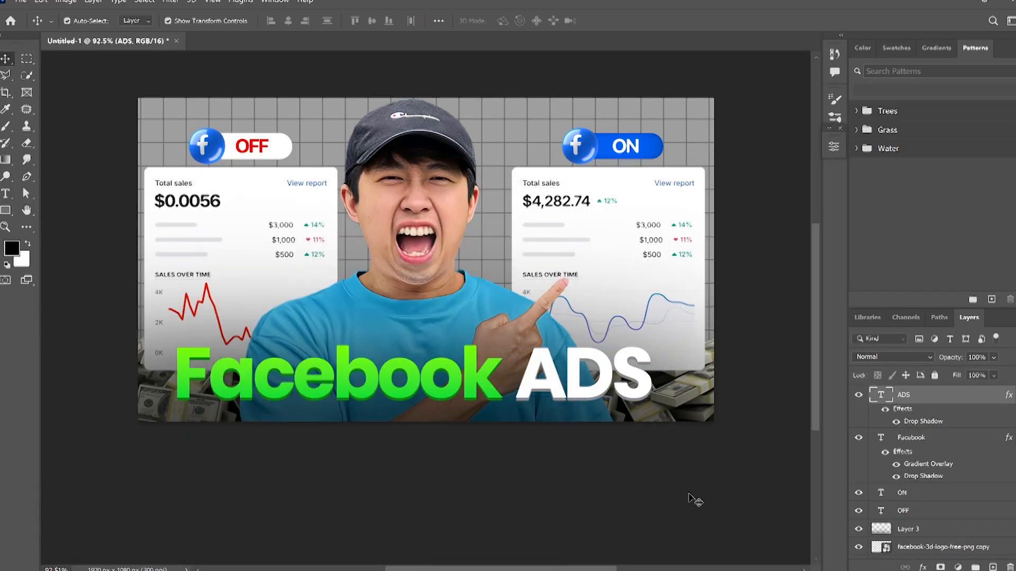
Squash the black fade on Layer 3 from its upper edge to about 80% height, keeping its full width
{"action": "left_click", "coordinate": [907, 530]}
{"action": "key", "text": "ctrl+t"}
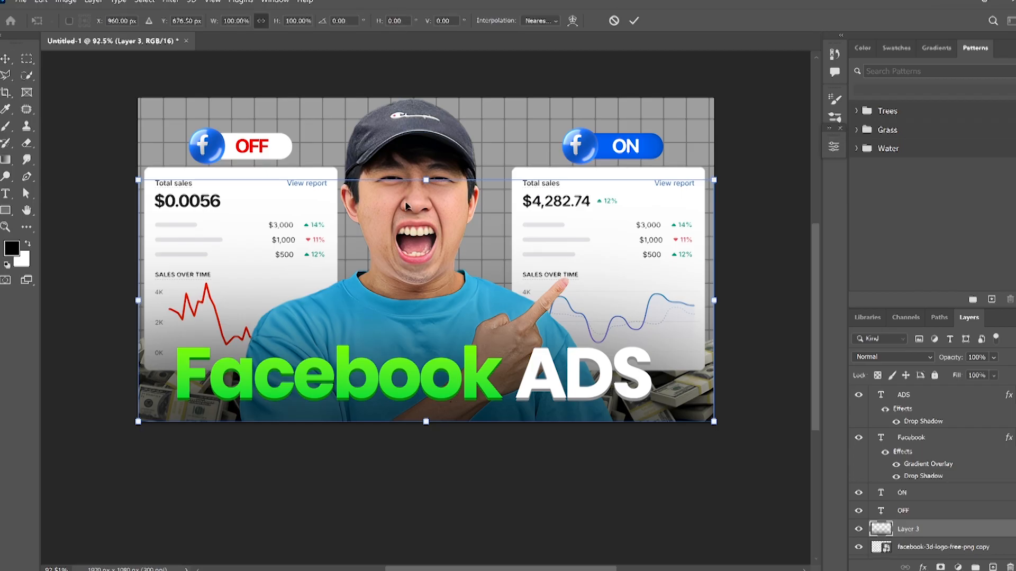
{"action": "left_click_drag", "start_coordinate": [433, 181], "coordinate": [426, 229]}
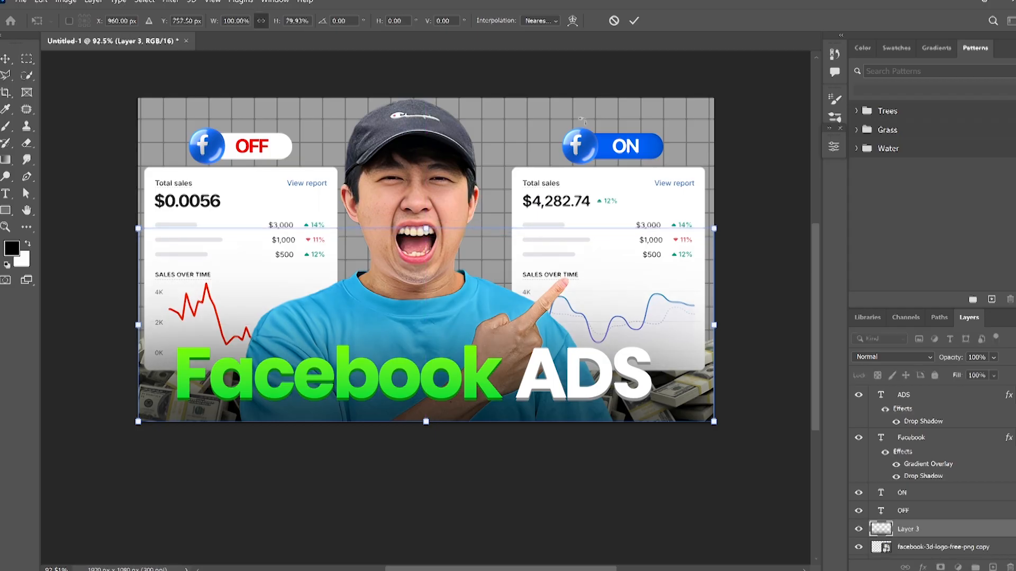
{"action": "left_click", "coordinate": [634, 20]}
{"action": "left_click", "coordinate": [748, 211]}
Place the SHOPIFY image from the Assest folder into the thumbnail document
{"action": "scroll", "coordinate": [339, 360], "scroll_direction": "down", "scroll_amount": 1}
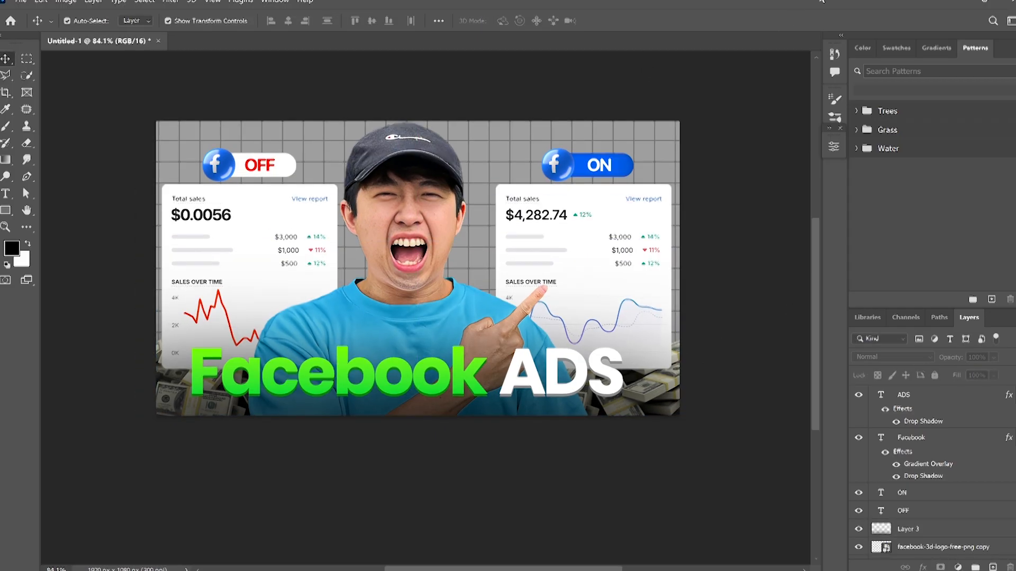
{"action": "left_click", "coordinate": [951, 2]}
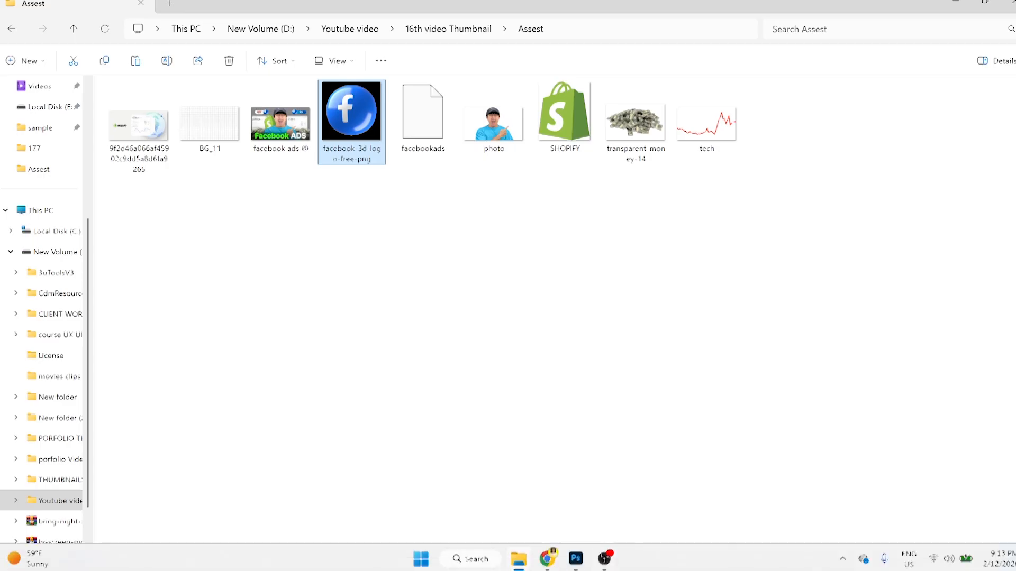
{"action": "left_click", "coordinate": [576, 558]}
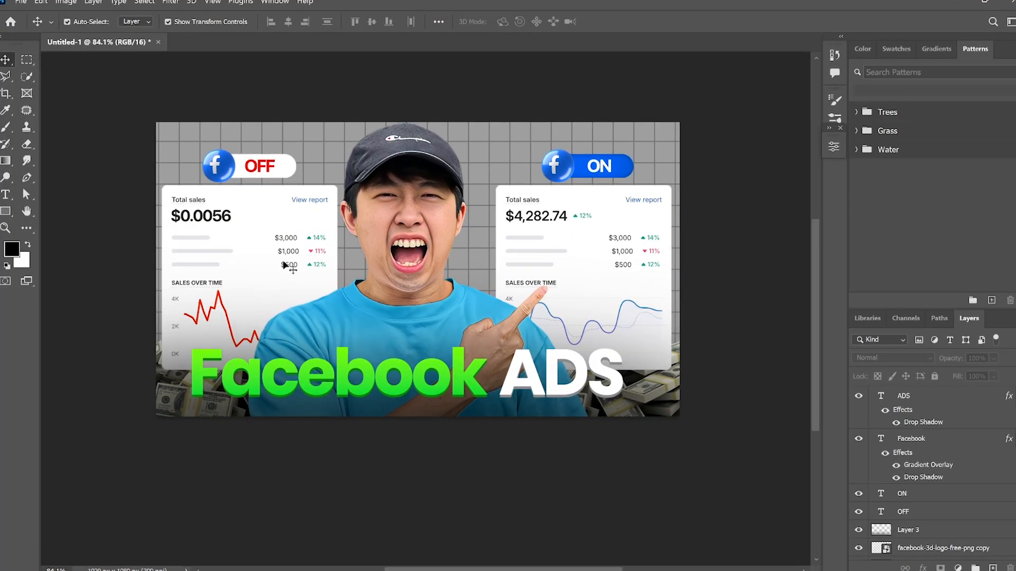
{"action": "left_click", "coordinate": [952, 3]}
{"action": "left_click_drag", "start_coordinate": [563, 119], "coordinate": [322, 309]}
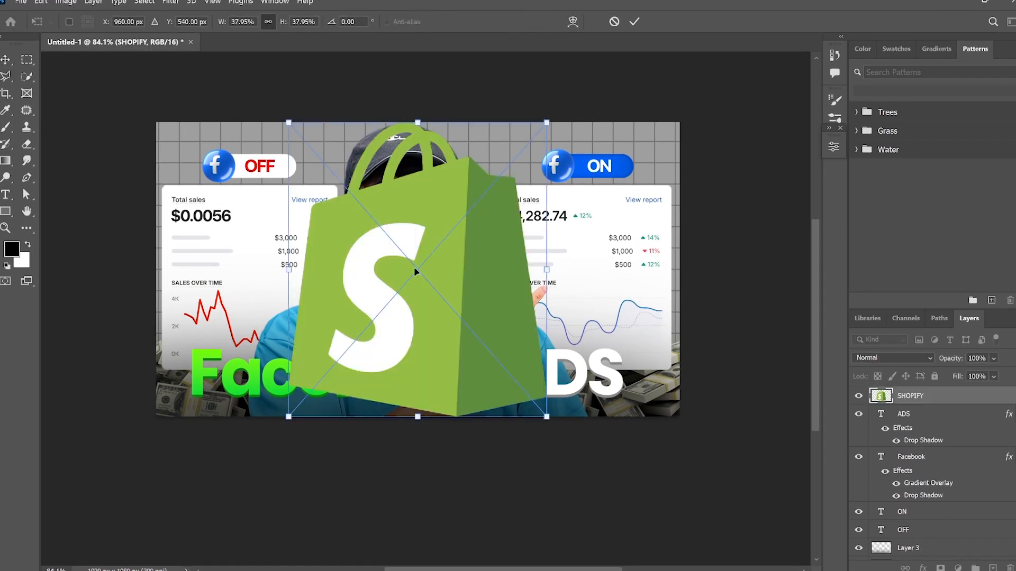
Scale the Shopify logo down and move its layer directly below the photo layer
{"action": "left_click_drag", "start_coordinate": [545, 270], "coordinate": [452, 269]}
{"action": "left_click", "coordinate": [629, 24]}
{"action": "left_click_drag", "start_coordinate": [920, 406], "coordinate": [921, 453]}
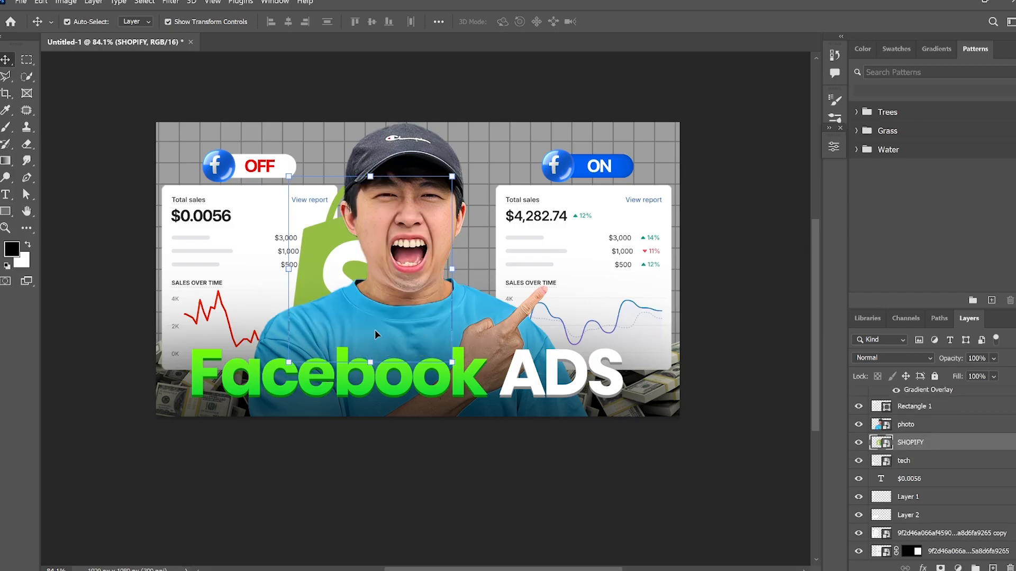